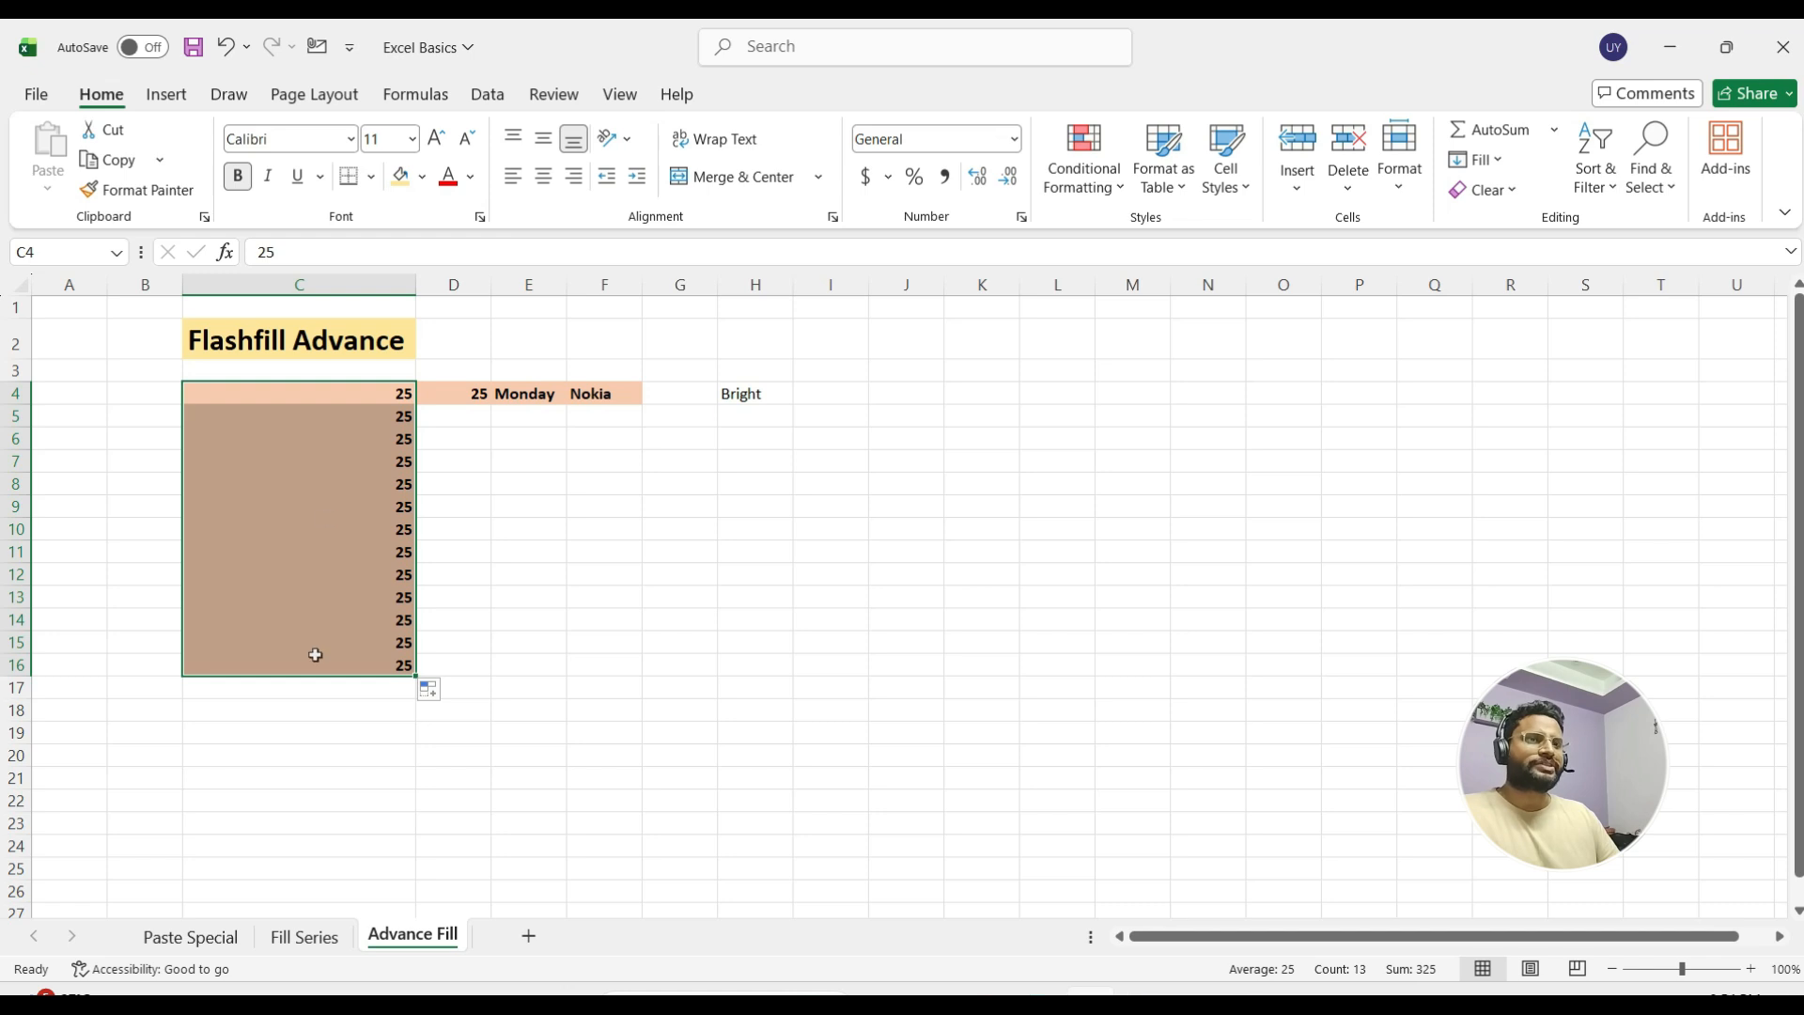
Change the autofill of 25 in C5:C16 to fill without formatting
left_click(449, 692)
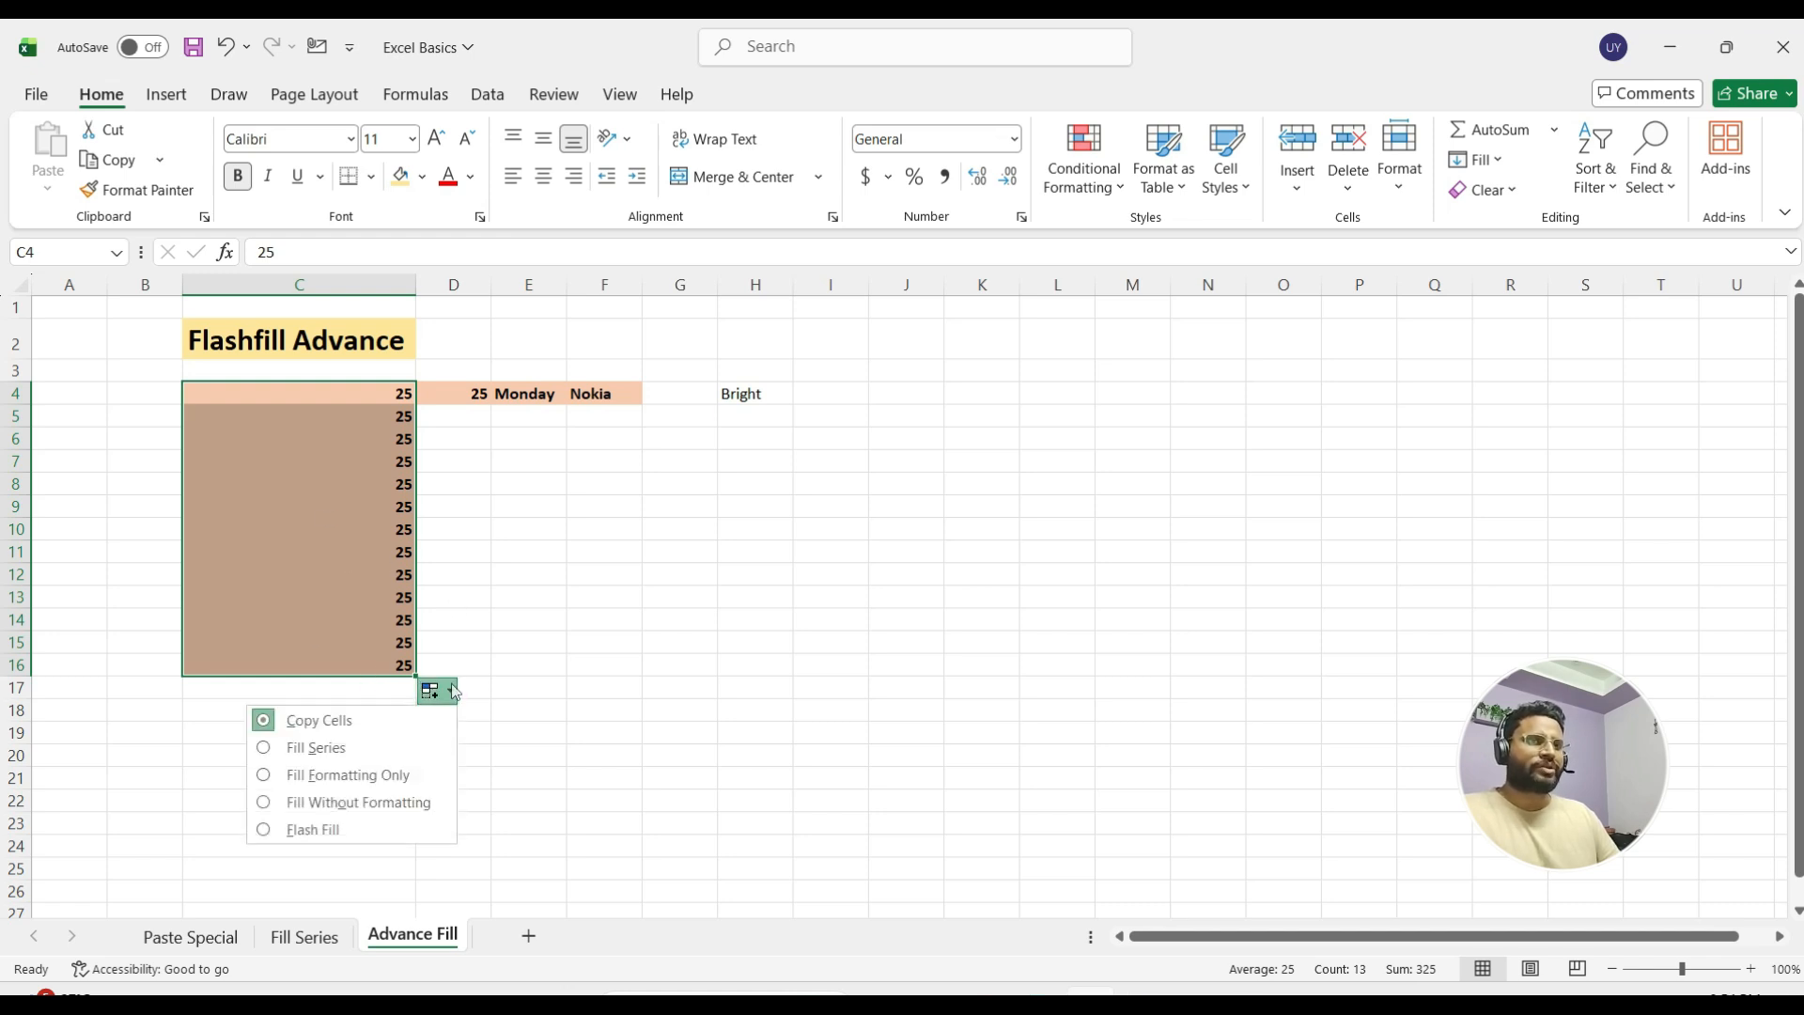
left_click(267, 802)
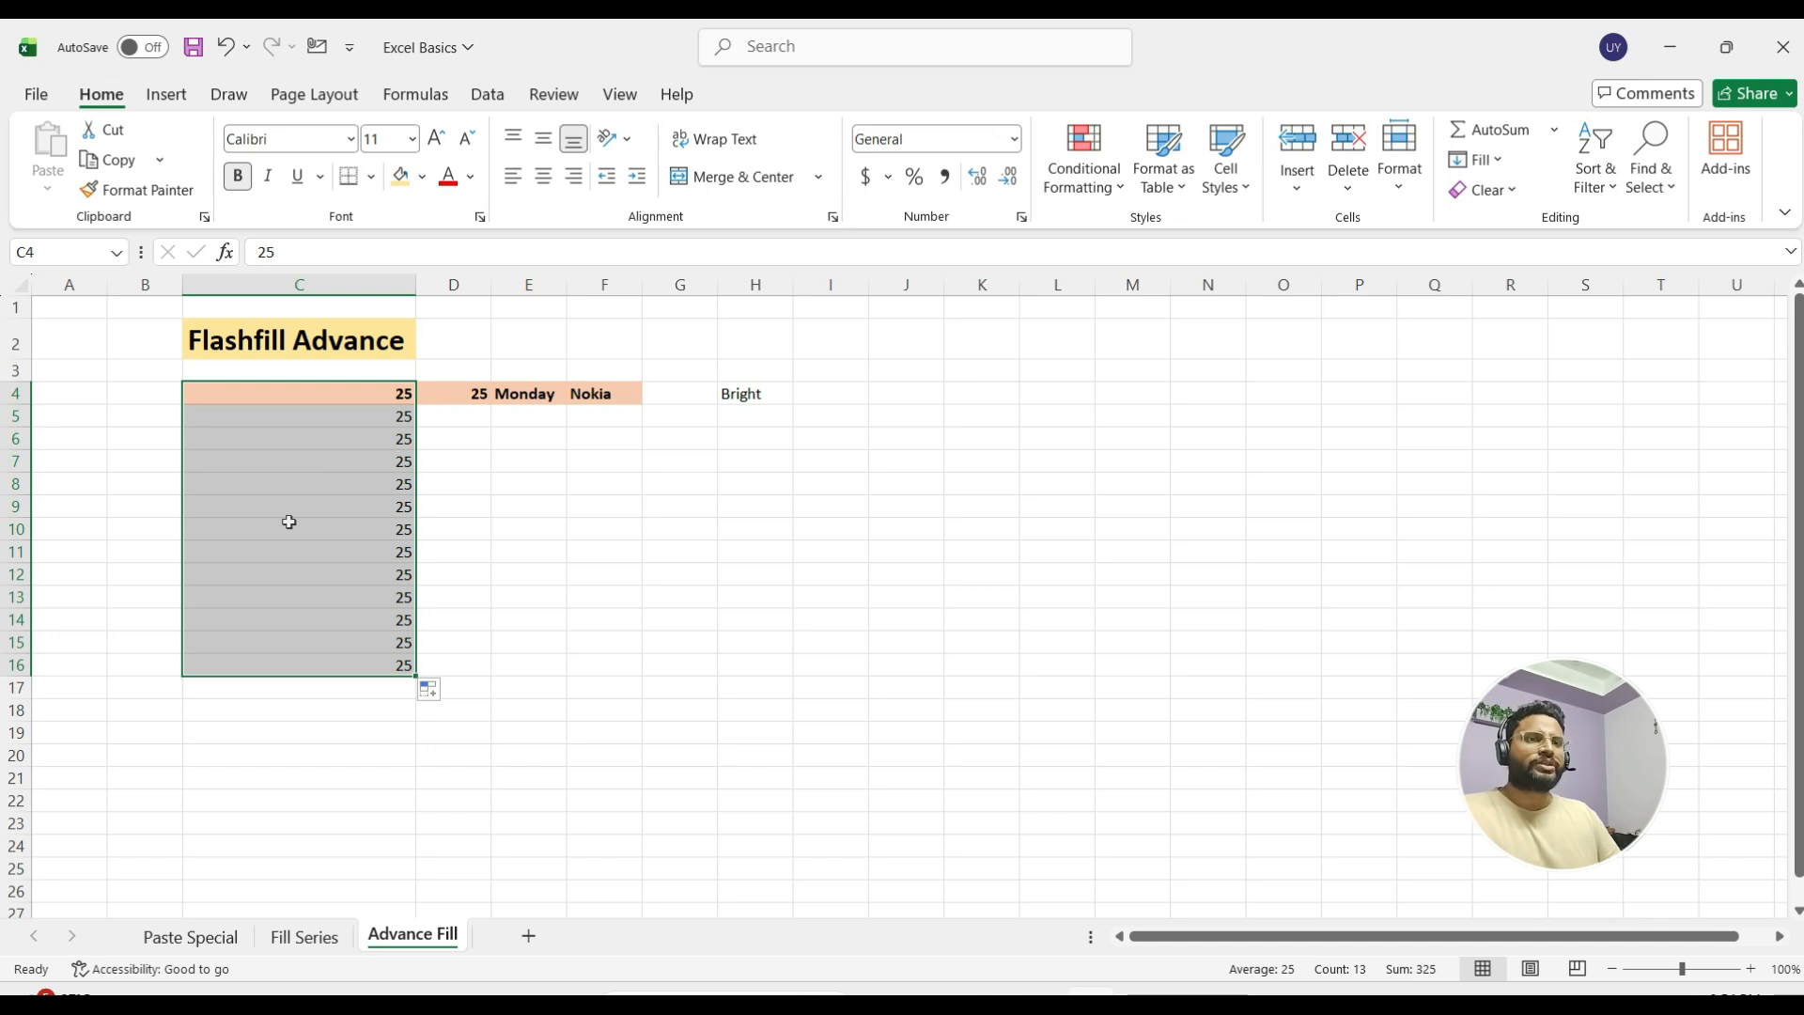
left_click(136, 486)
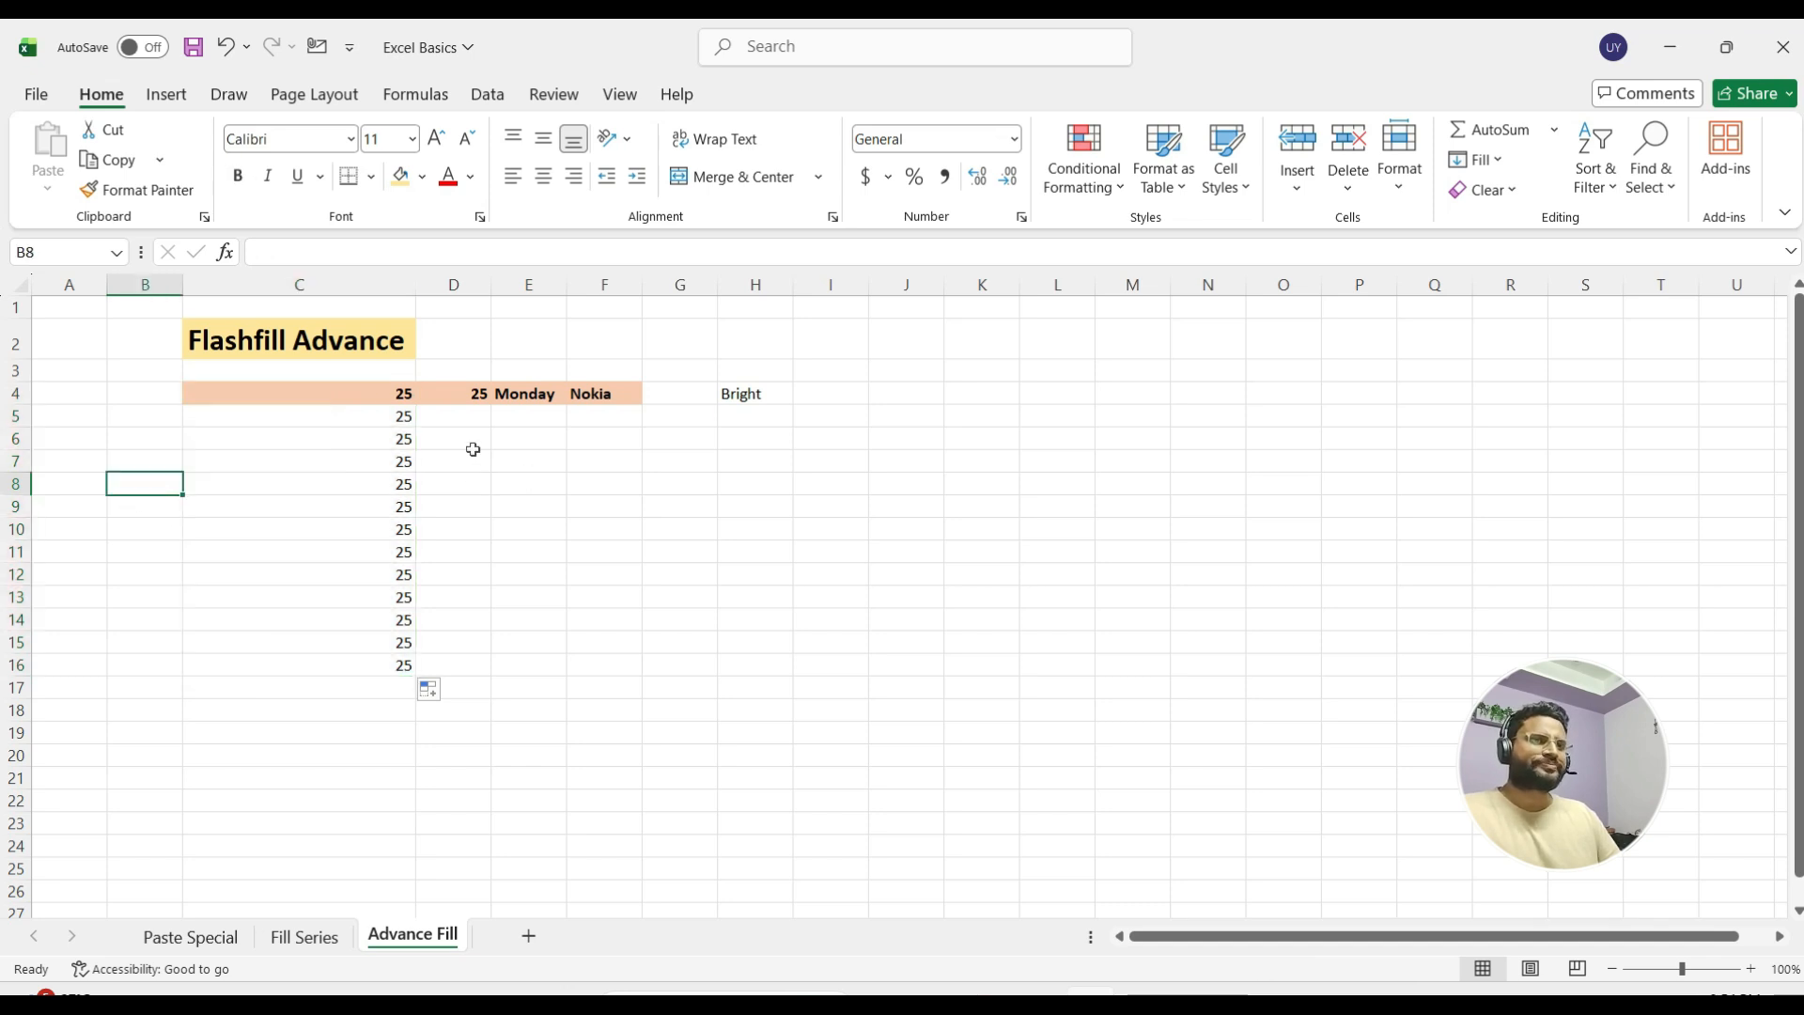
Enter 30 in D5 and extend the D4:D5 number series down to D16
left_click(447, 394)
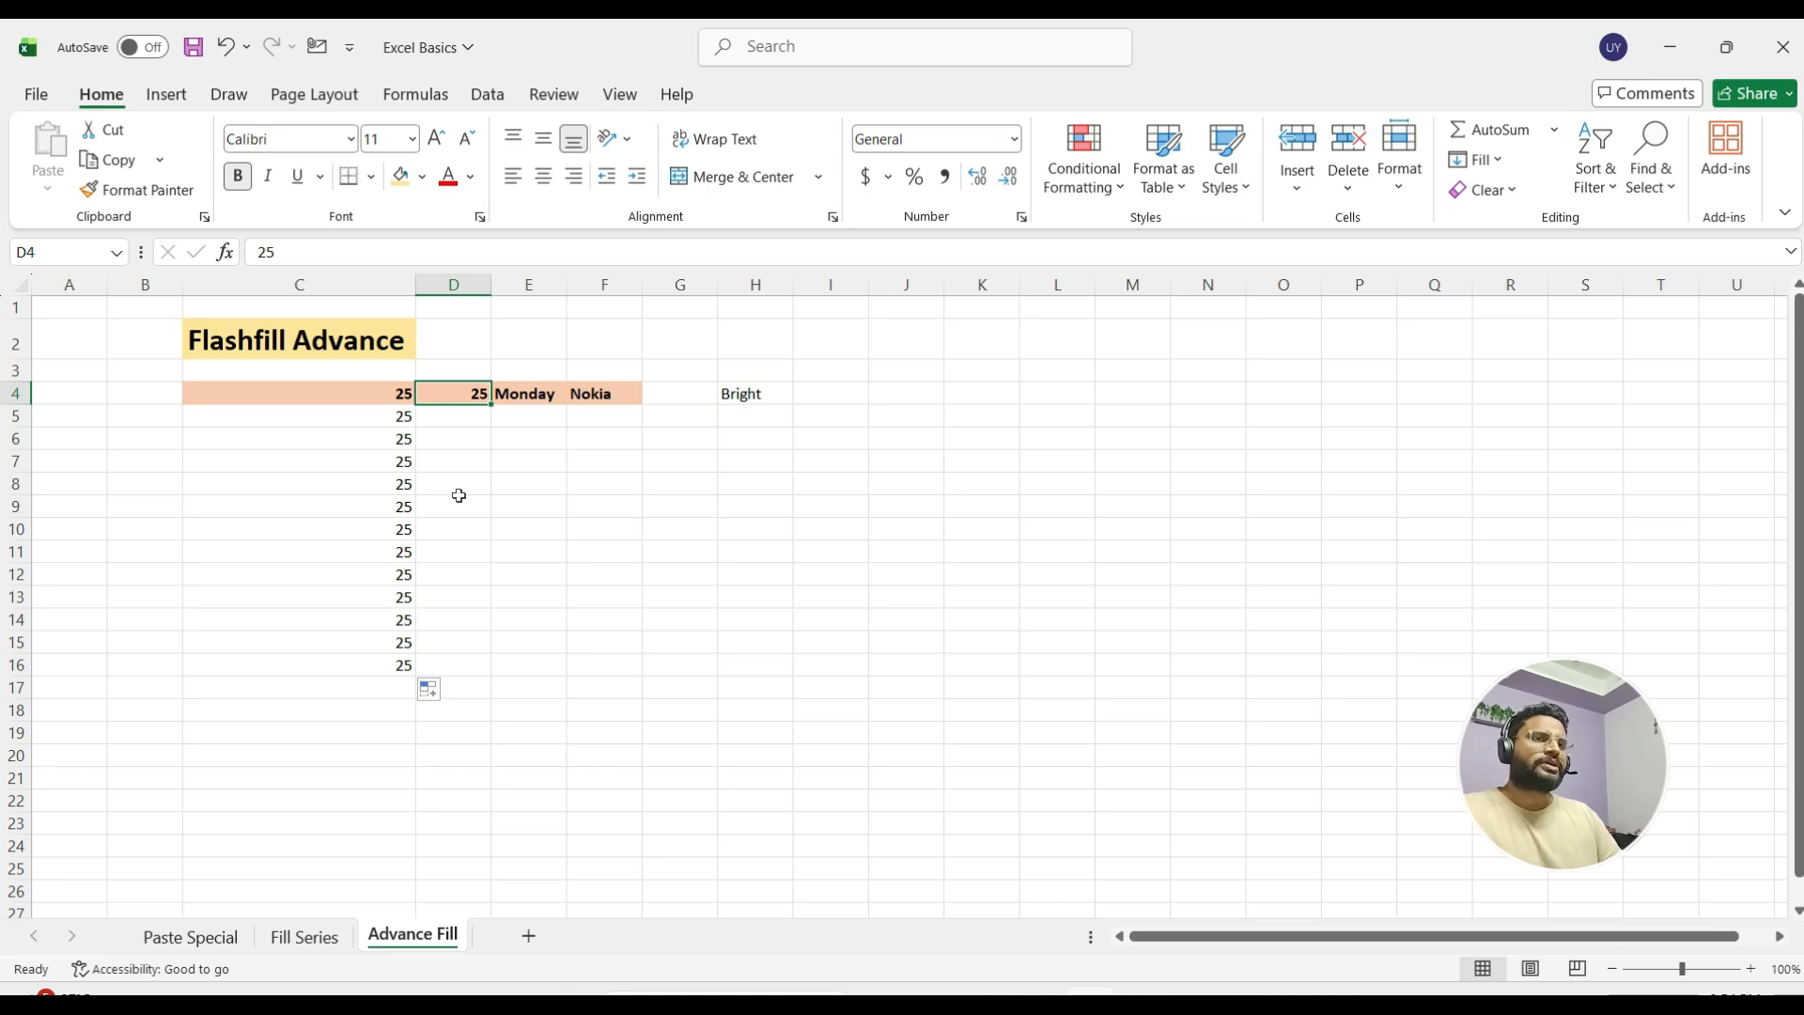
key("Return")
type("30")
key("Return")
key("Up")
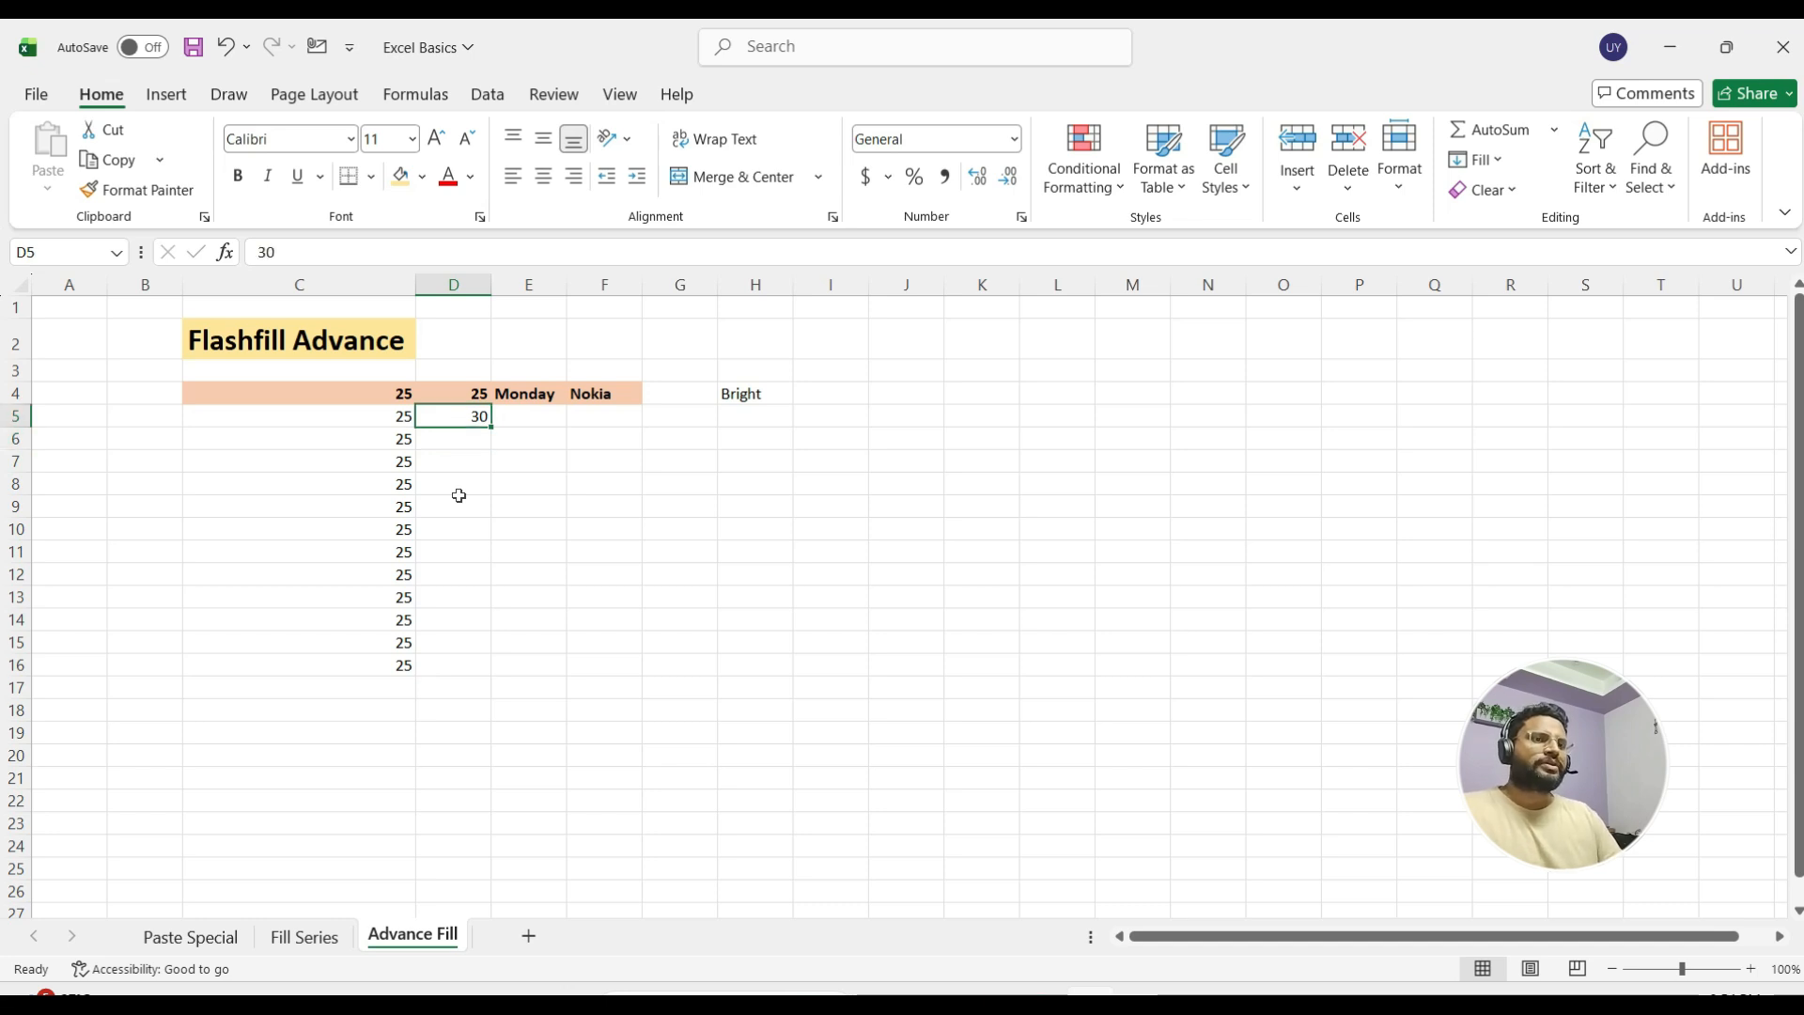
key("Up")
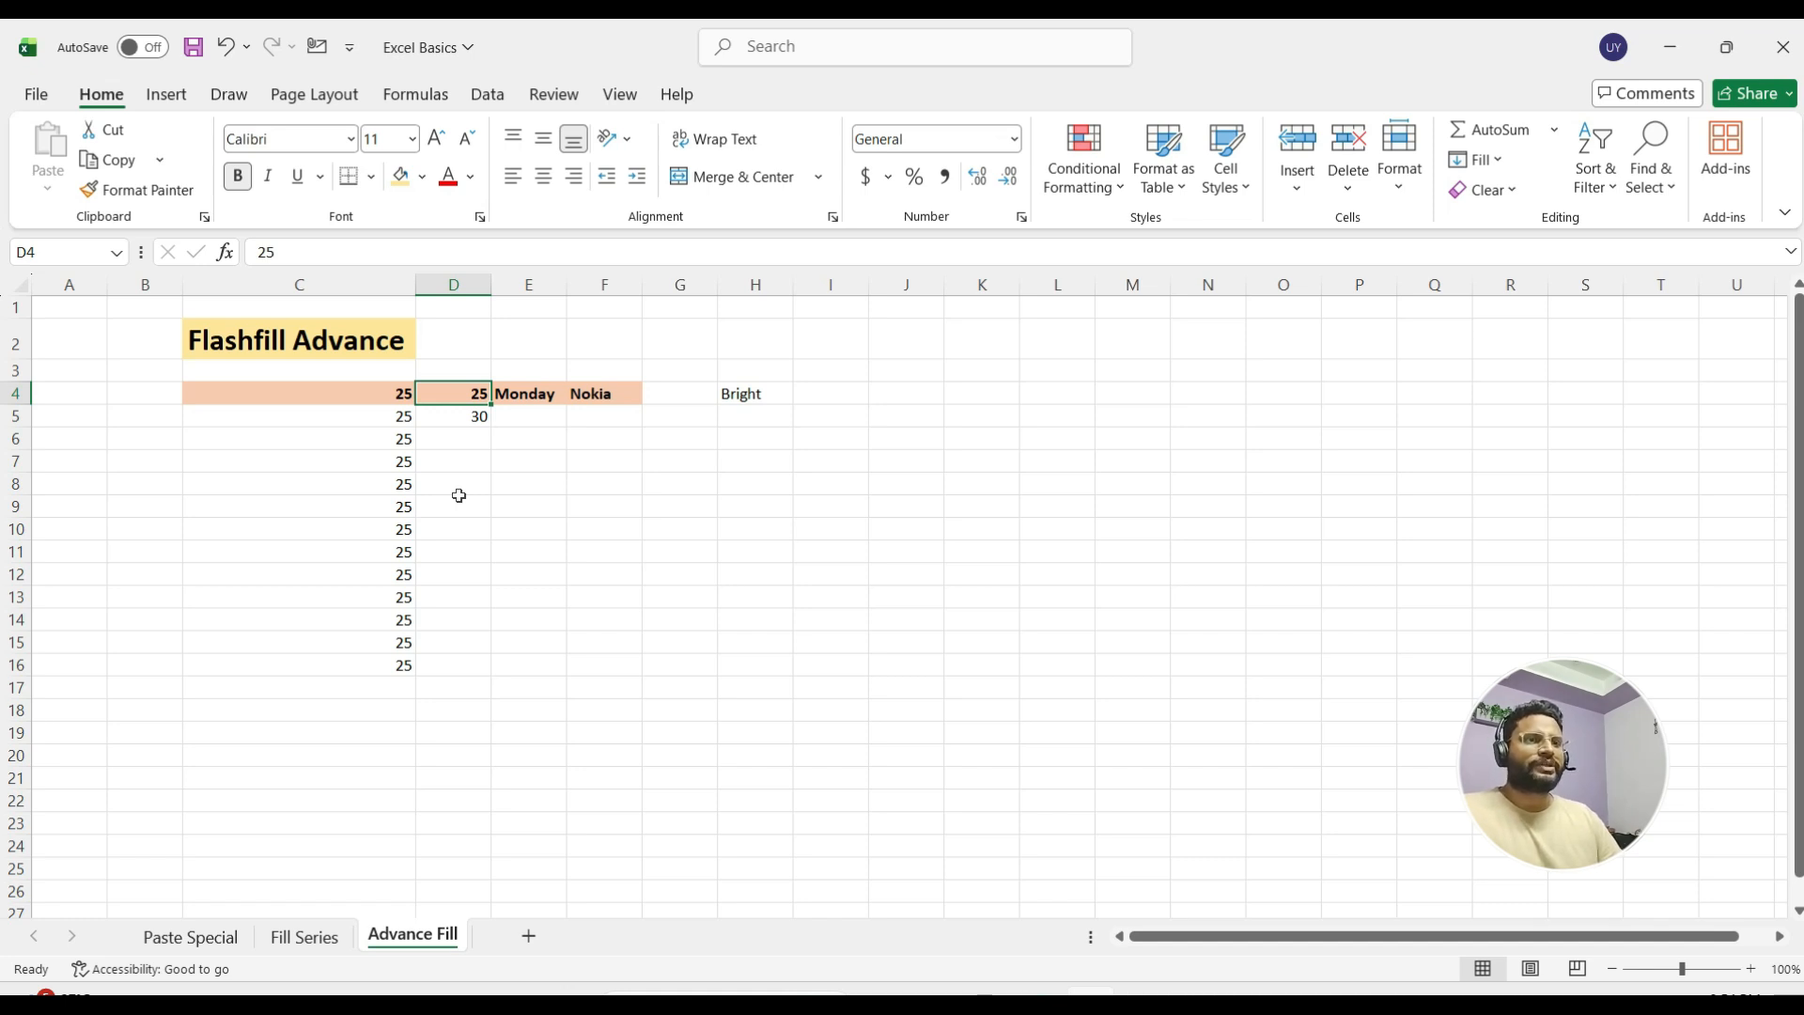
key("shift+Down")
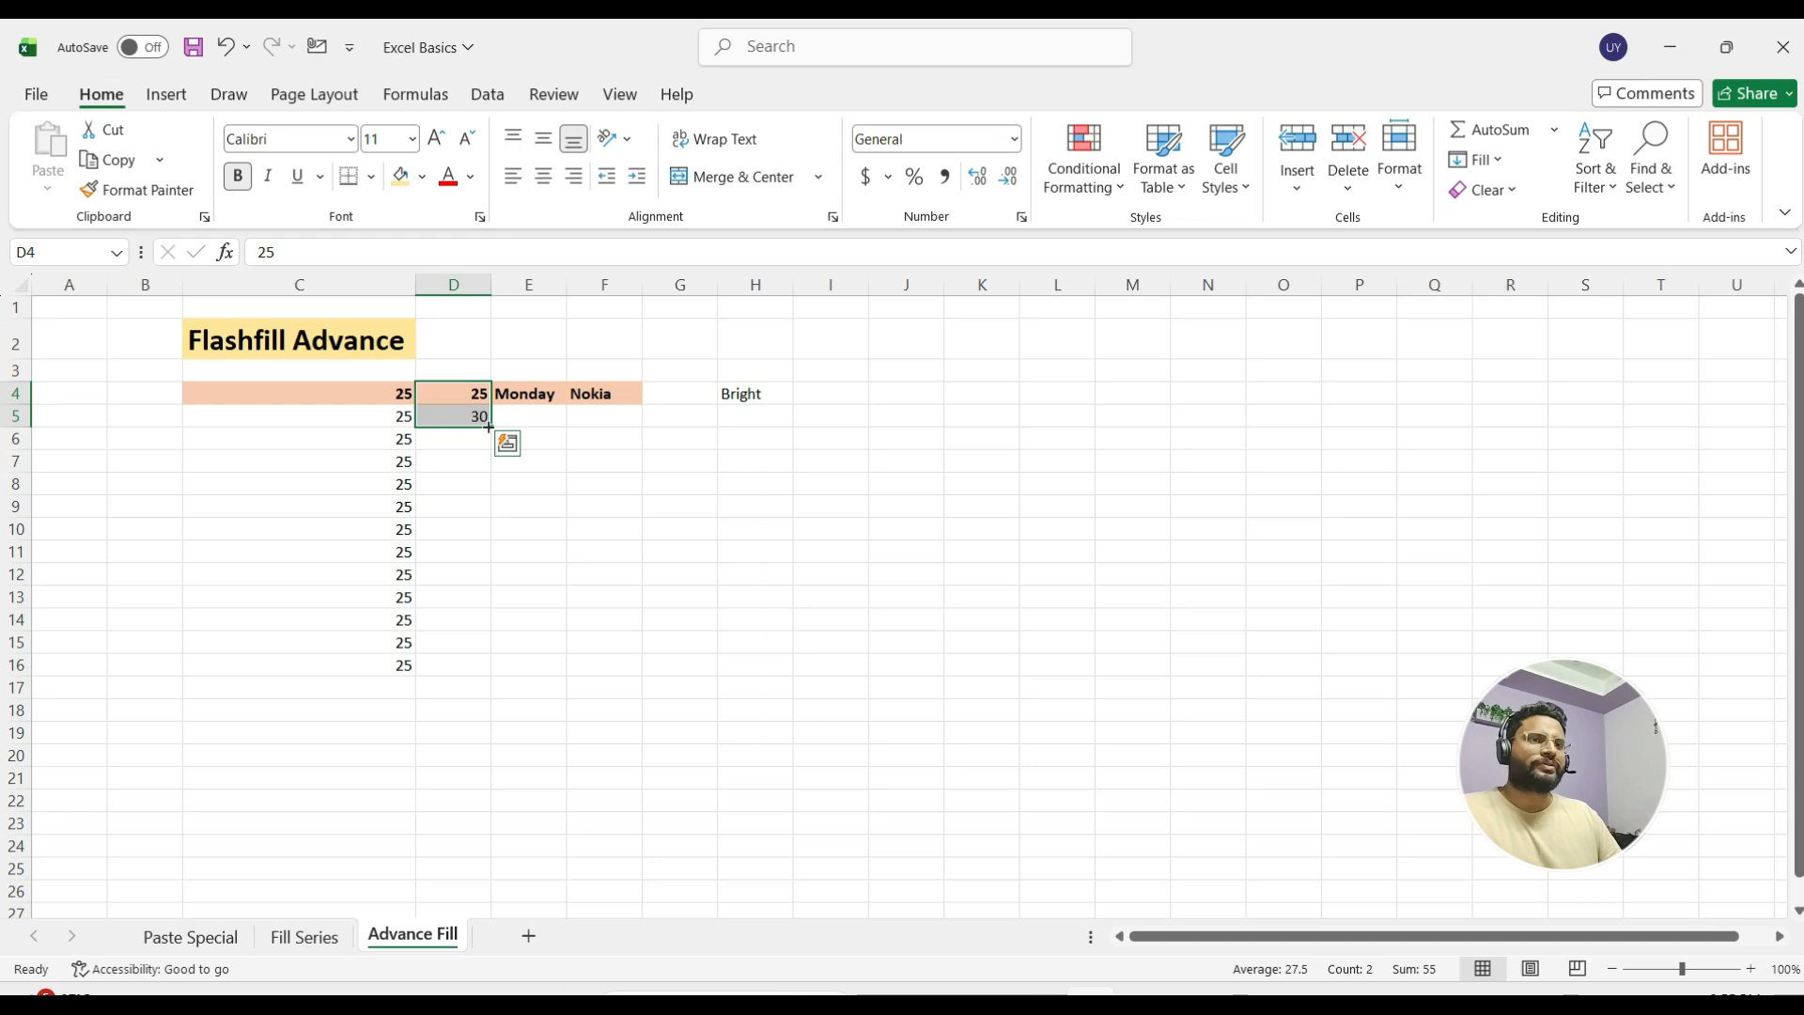
left_click_drag(489, 427, 491, 648)
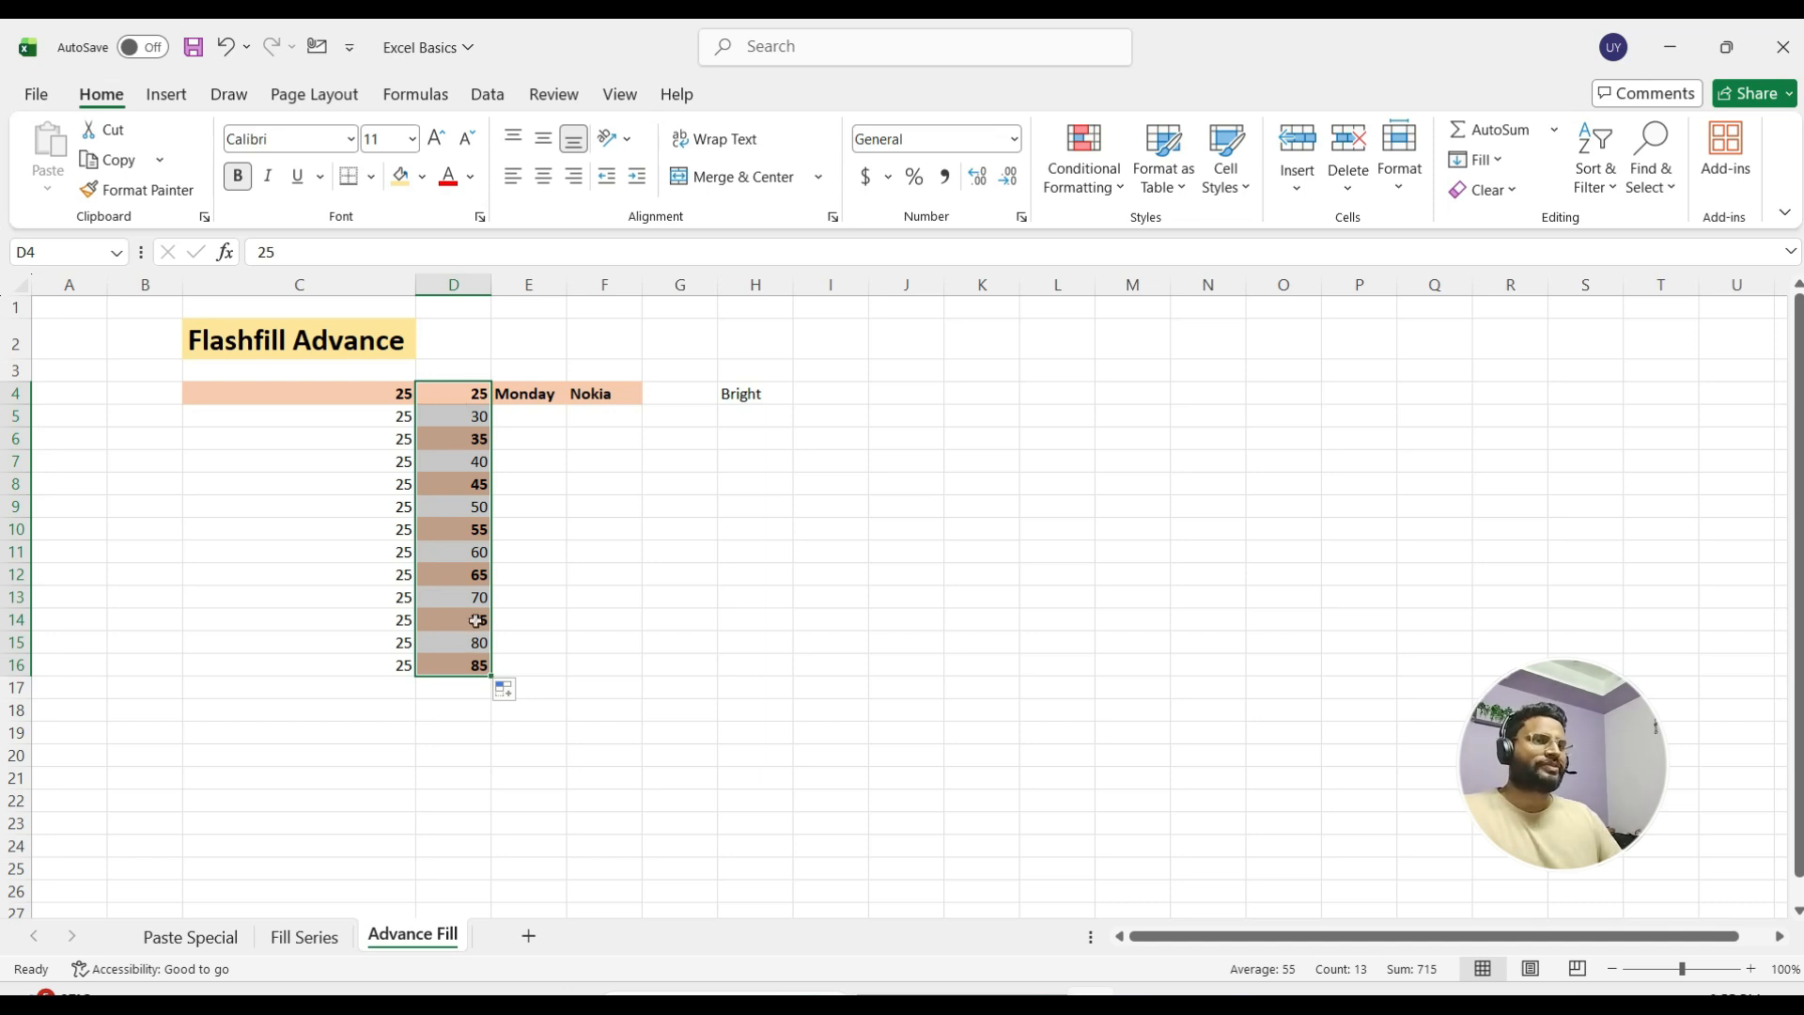
Clear the series values from D5:D16
left_click(462, 420)
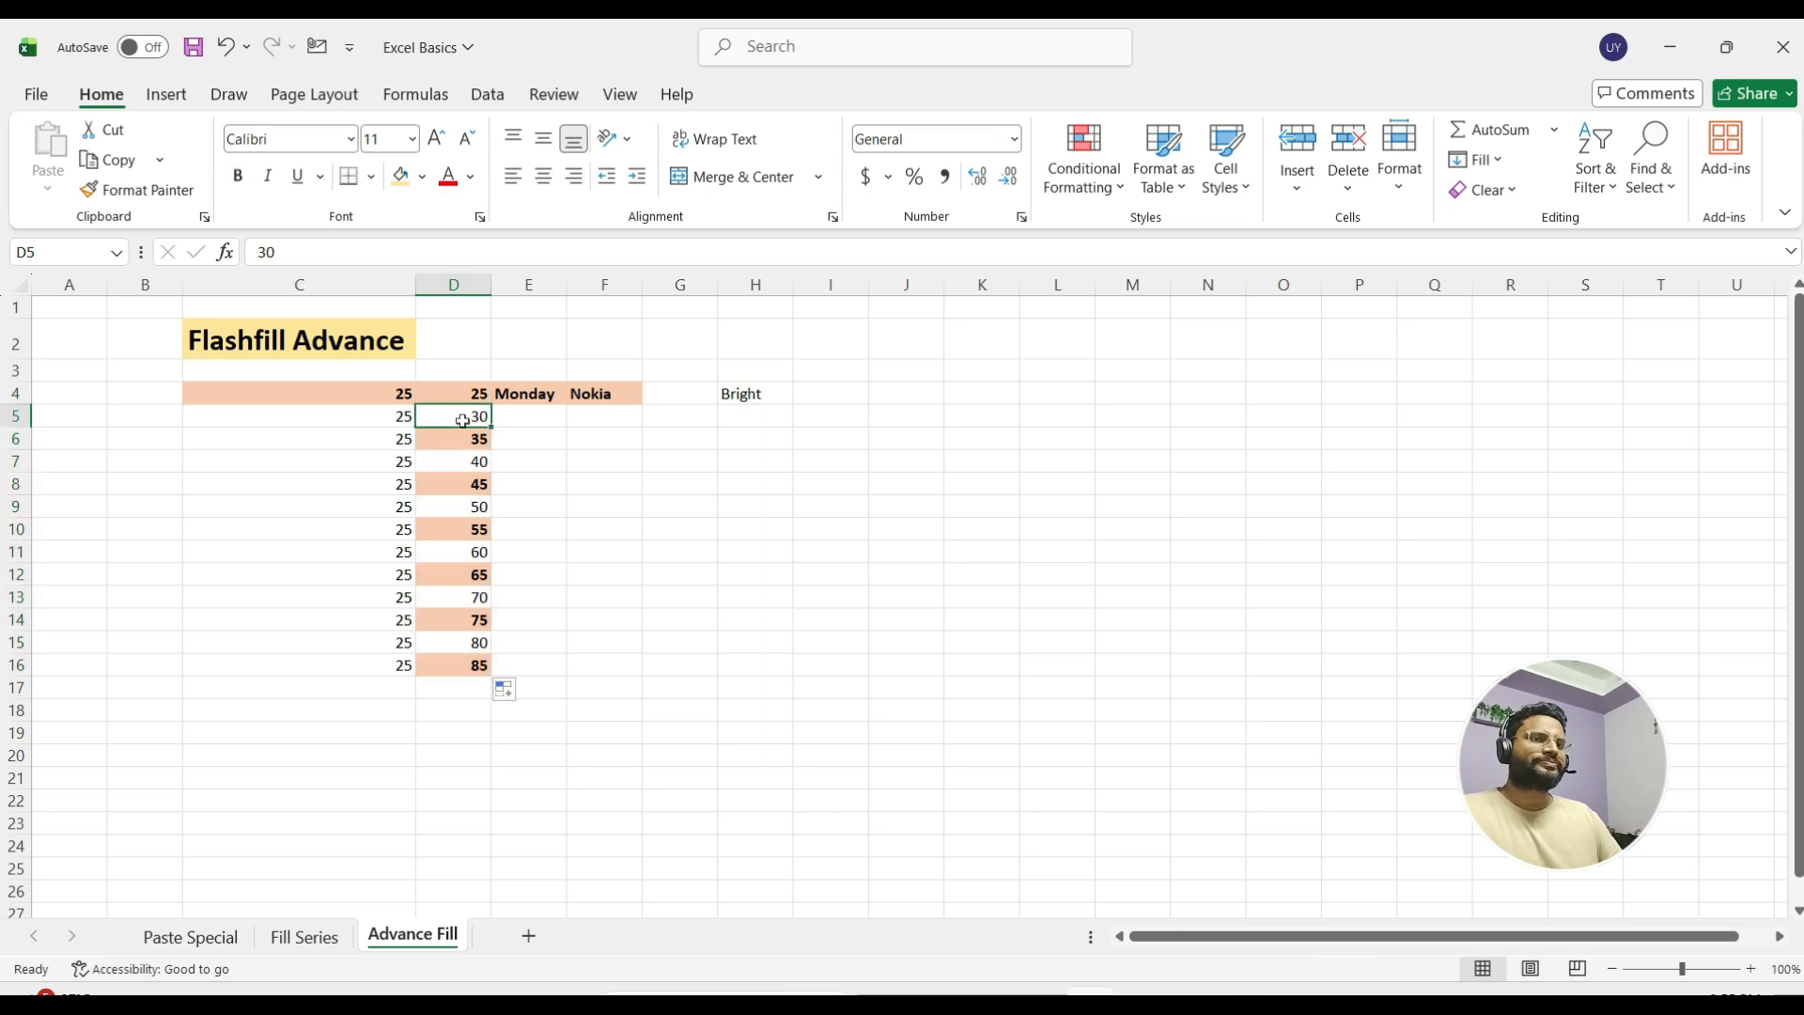
key("ctrl+shift+Down")
key("Delete")
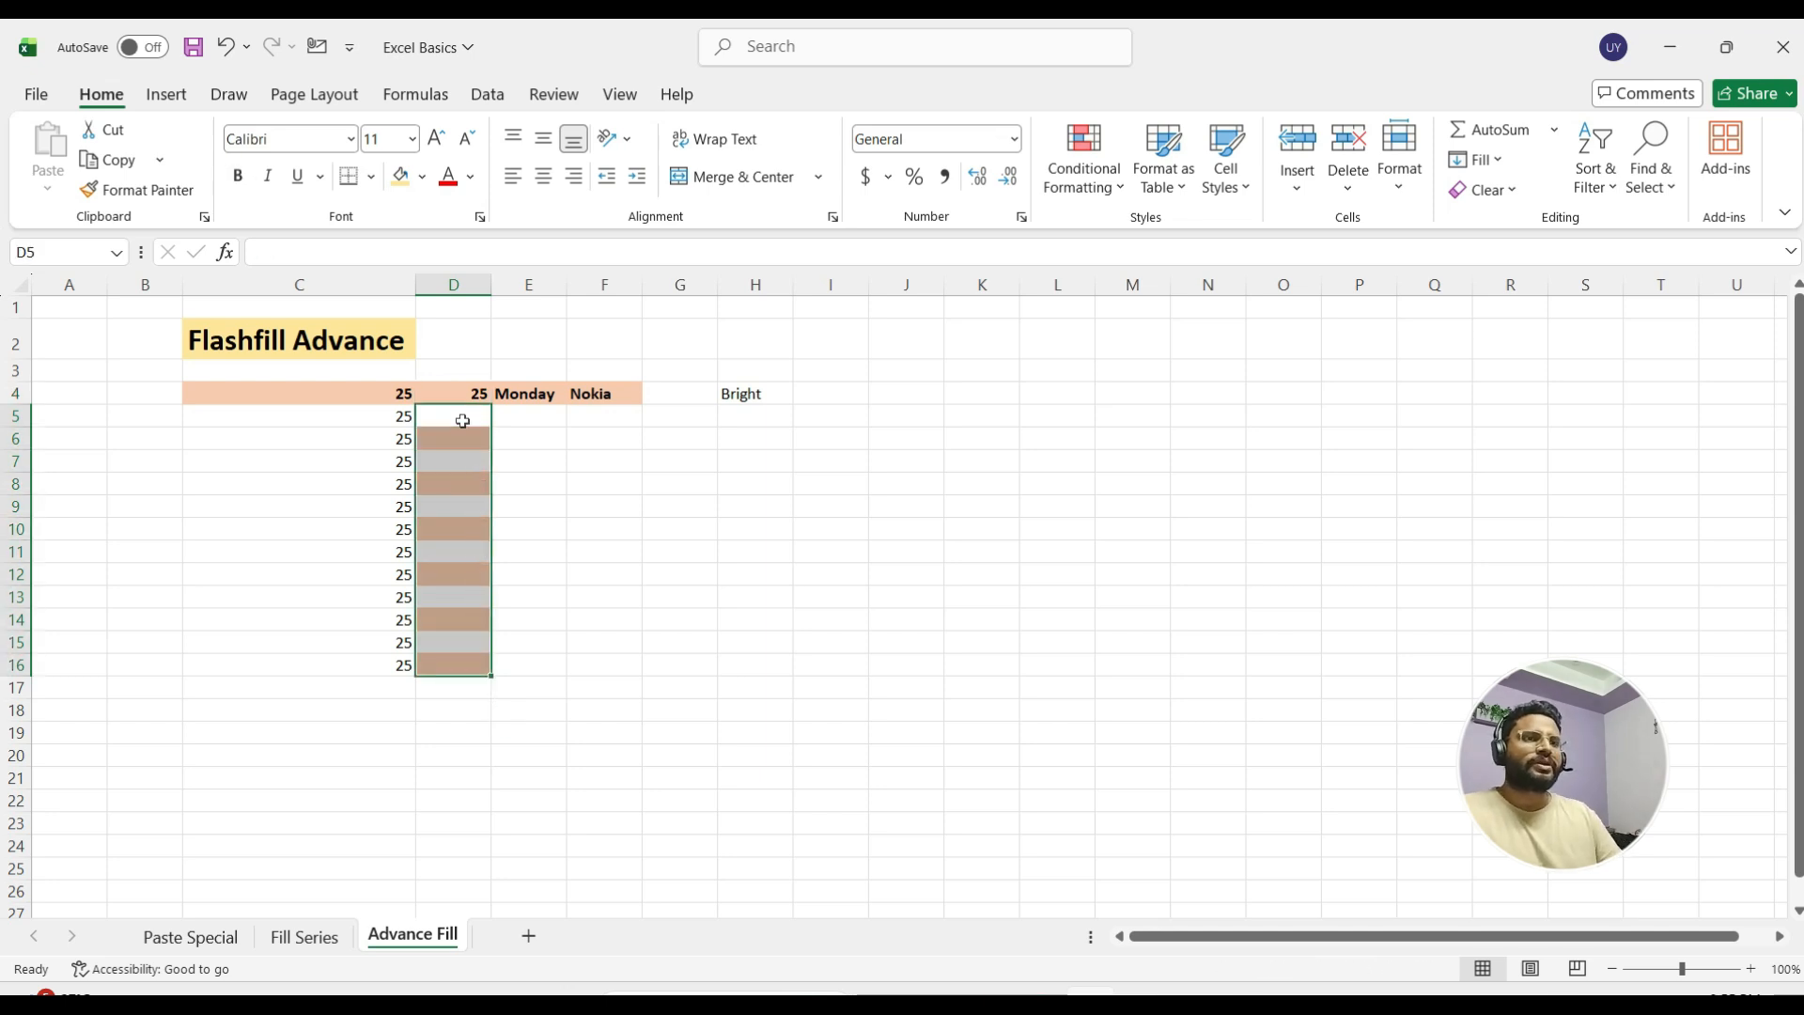
Enter 35 in D5 and autofill the series from D4:D5 down to D16 in increments of 10
left_click(462, 420)
key("Up")
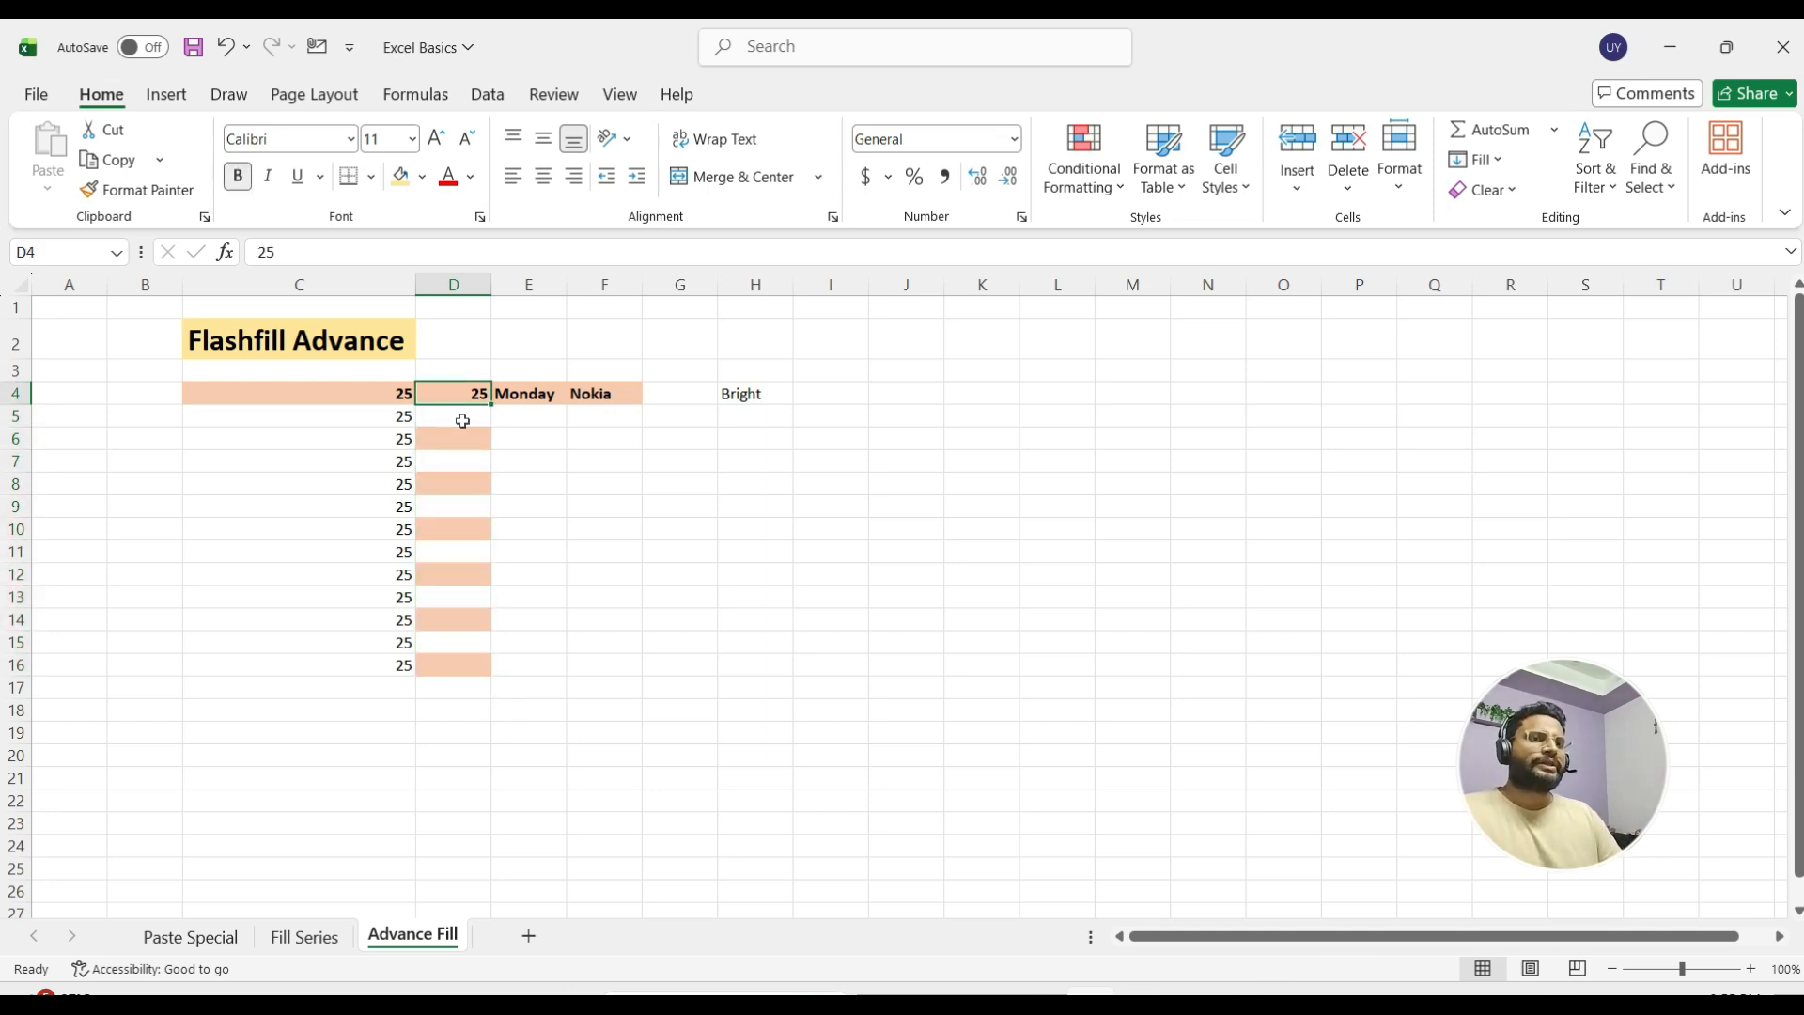
left_click(462, 420)
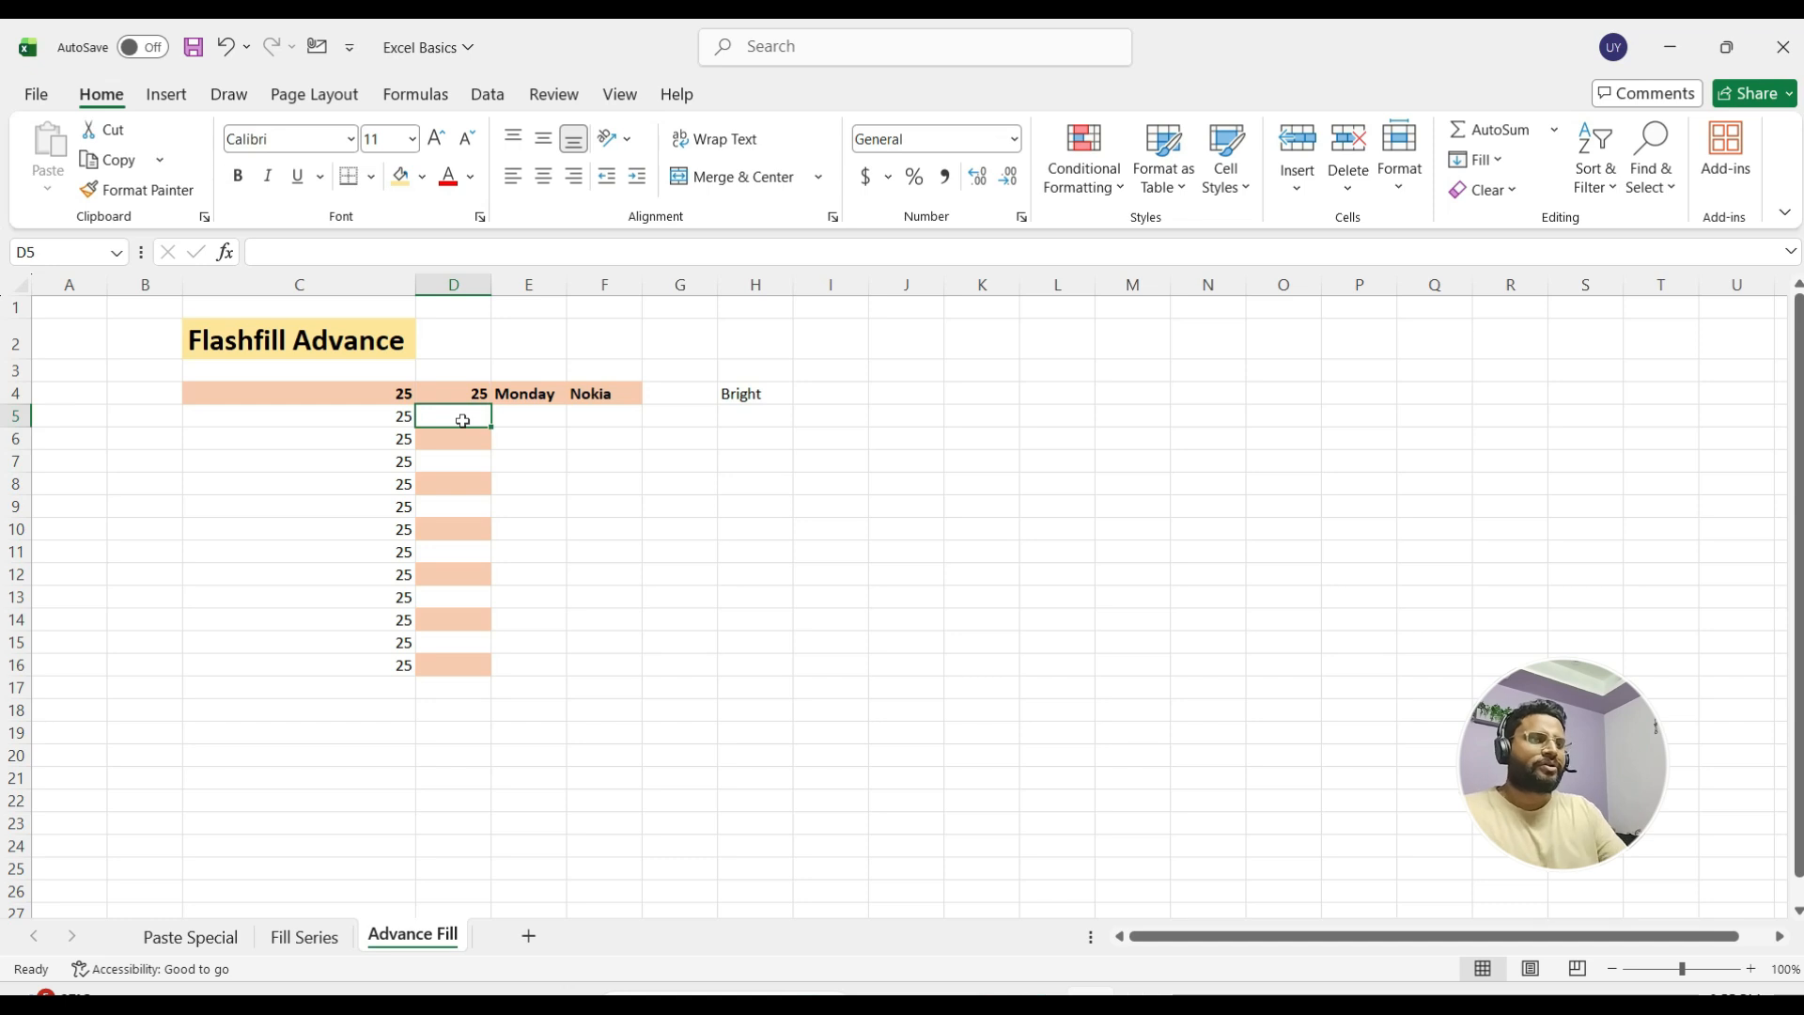
type("35")
key("Return")
key("Up")
key("Up")
key("shift+Down")
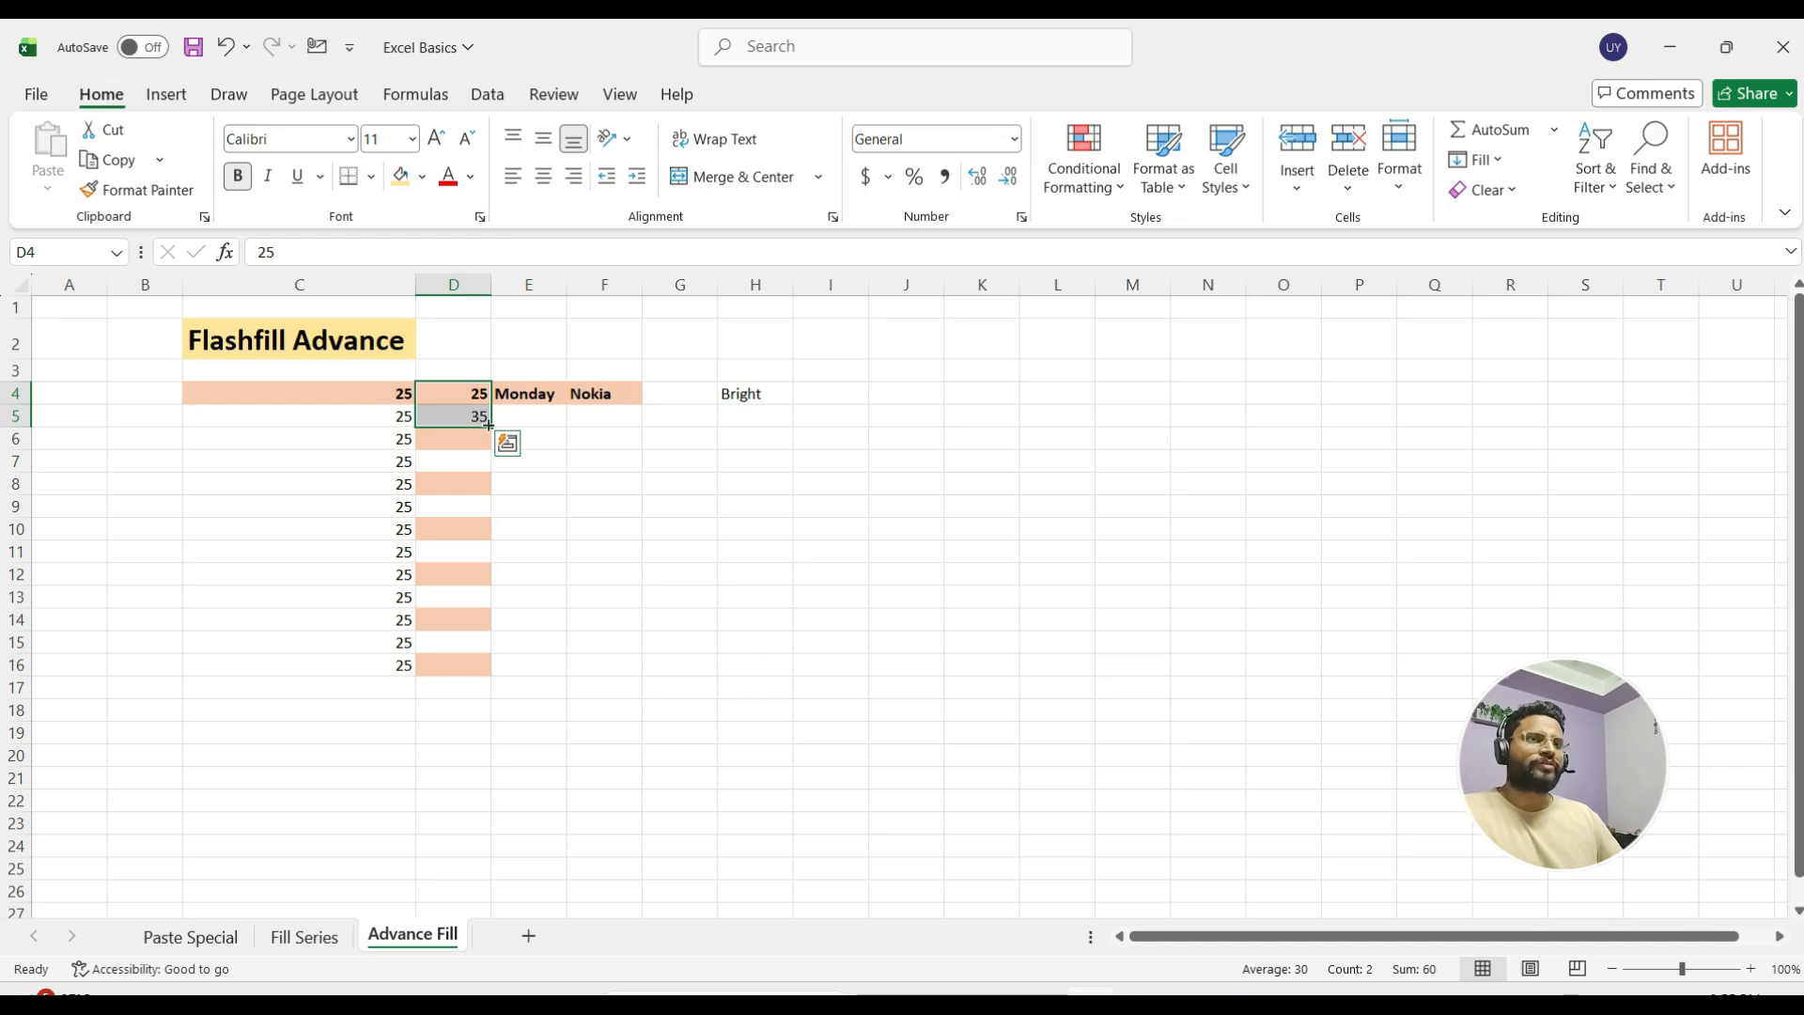
left_click_drag(488, 426, 496, 669)
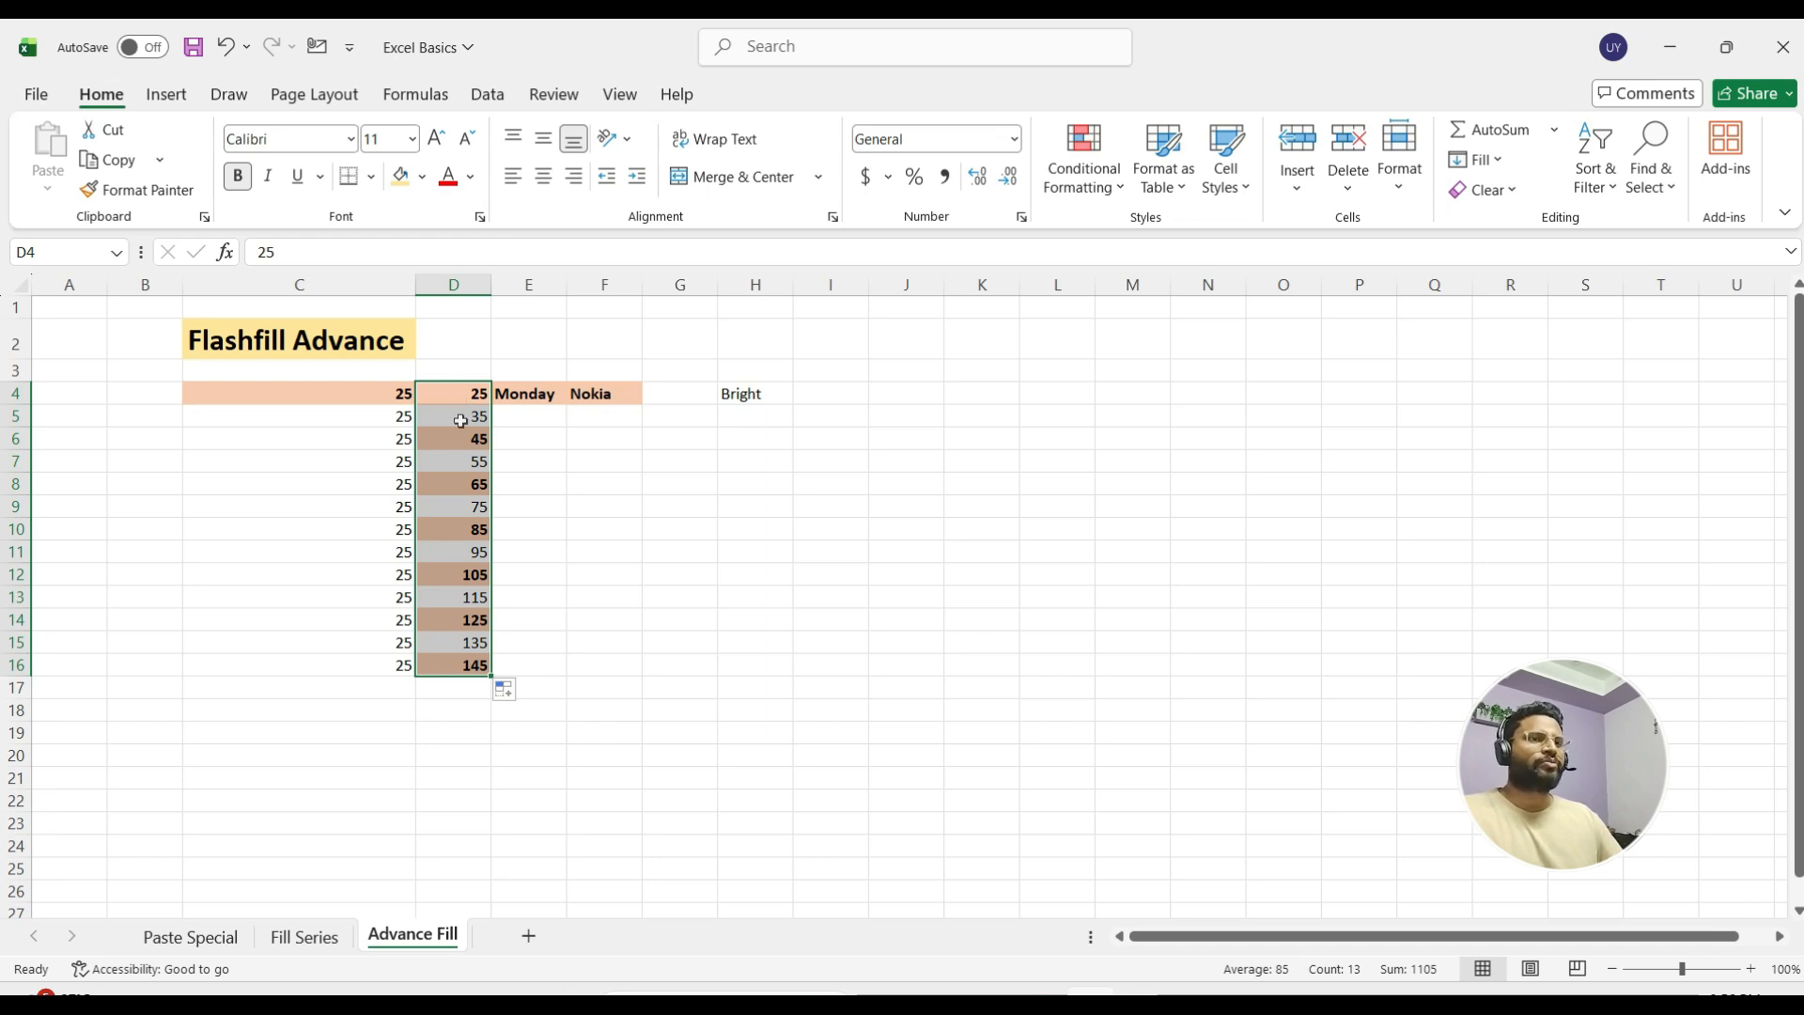
Autofill the weekday names from Monday in E4 down to E13
left_click(523, 442)
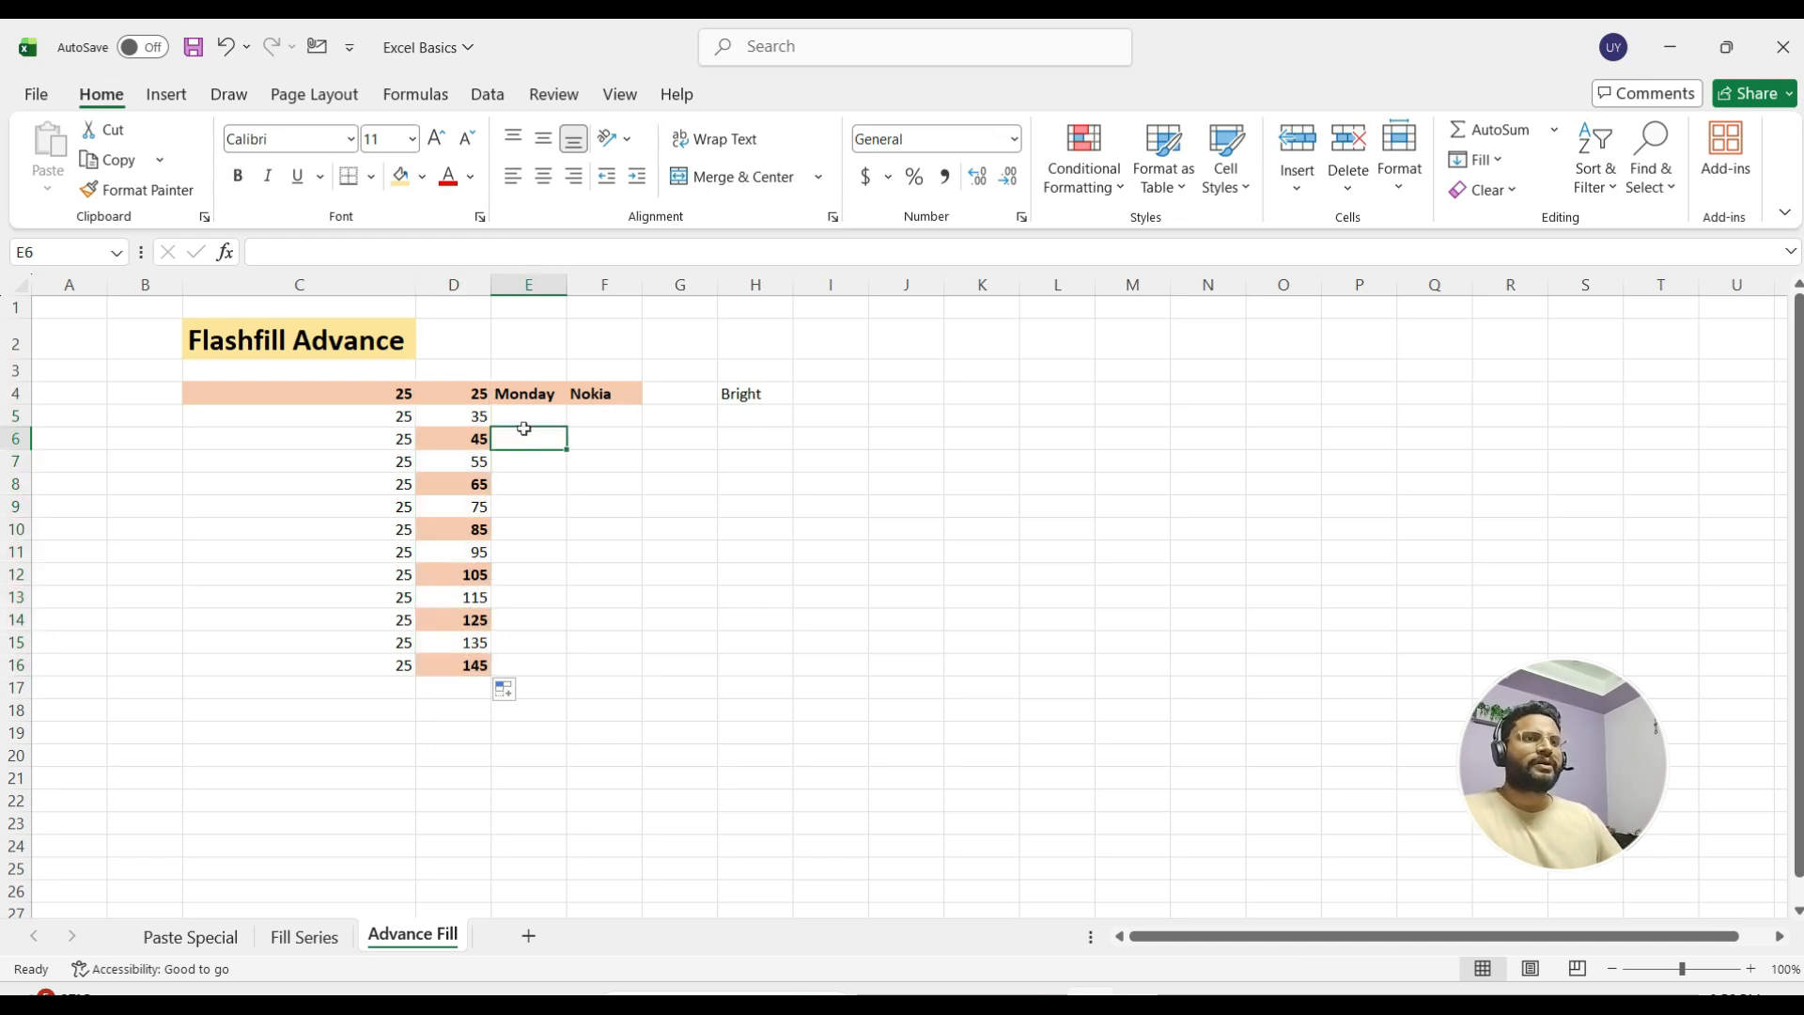
left_click(524, 395)
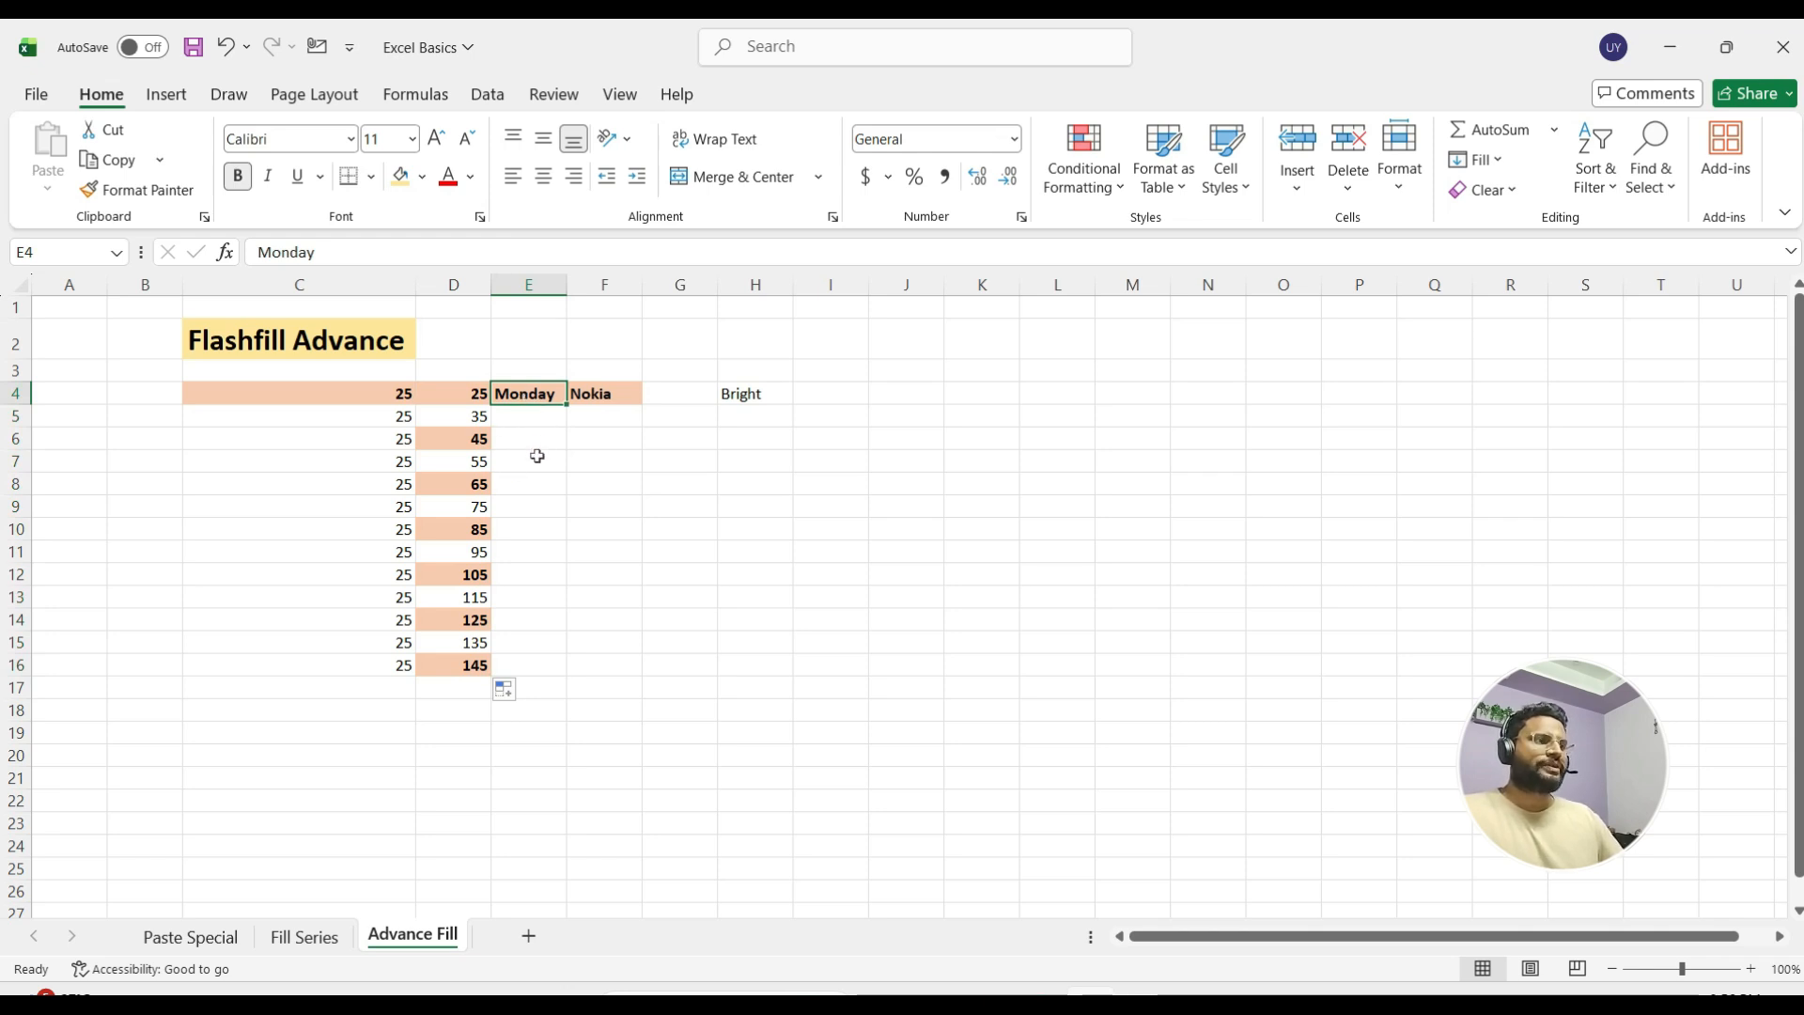
left_click_drag(566, 401, 552, 612)
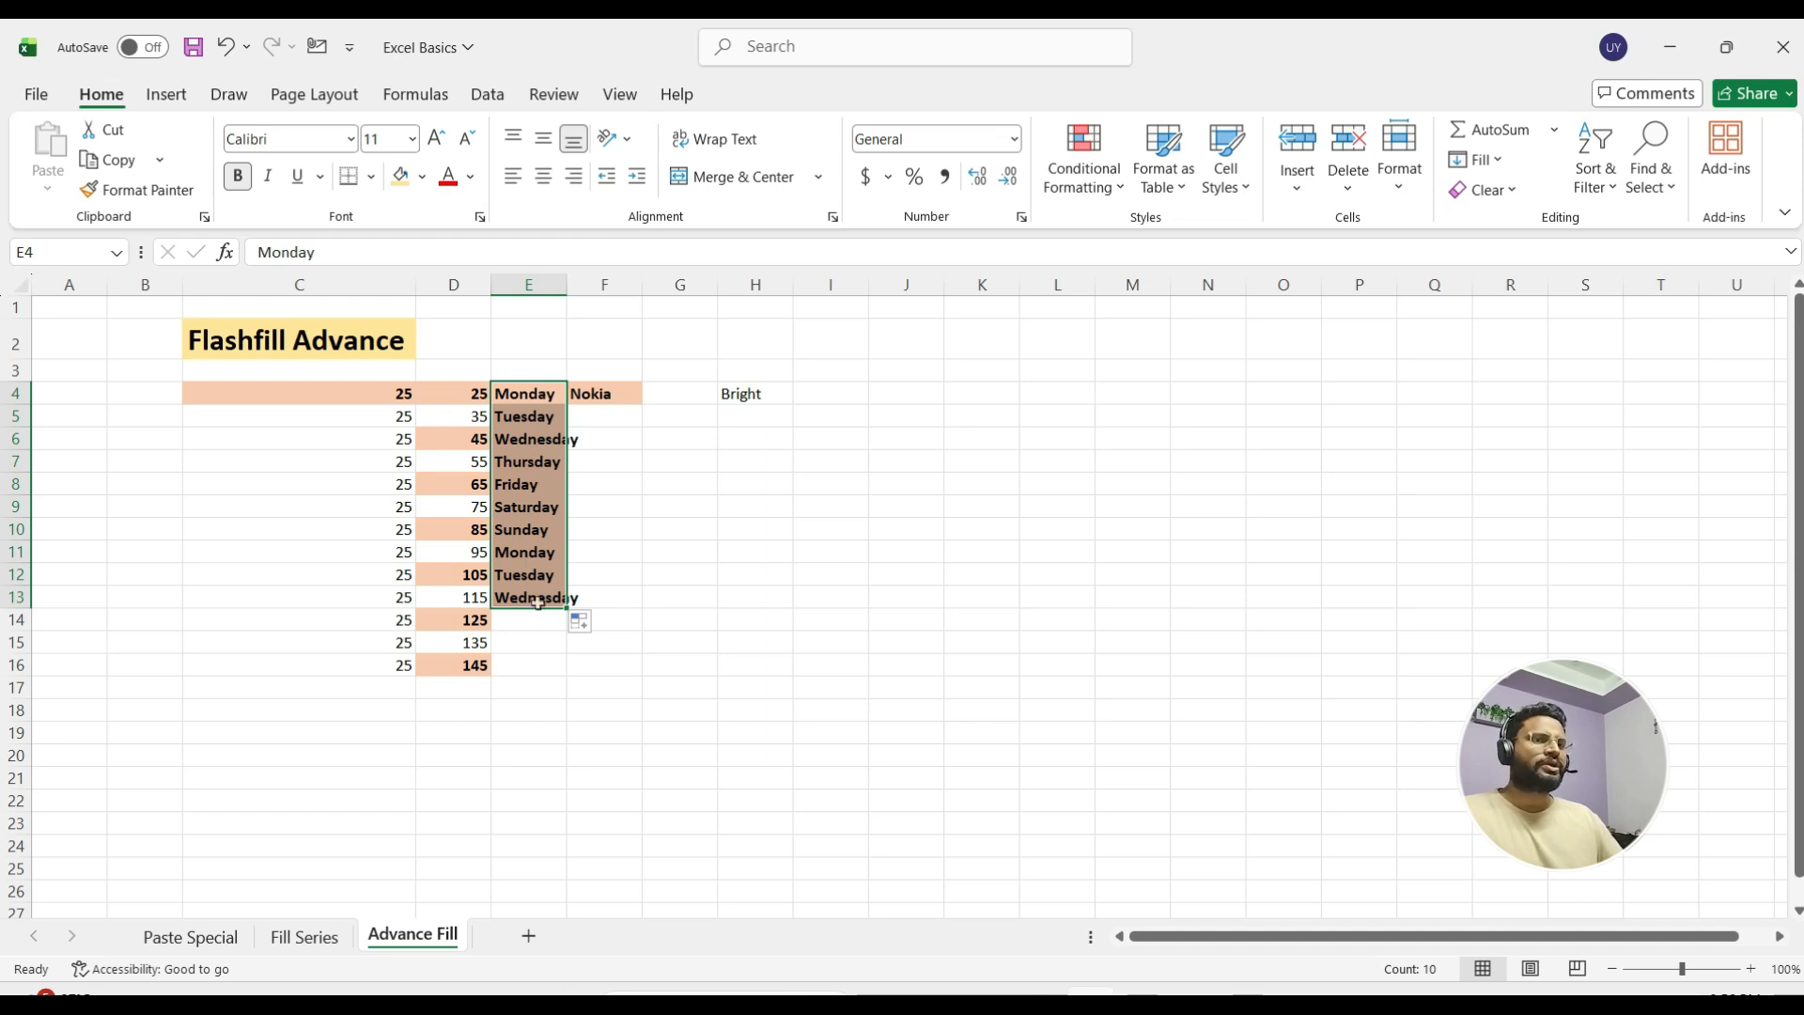
AutoFit column E to the weekday names and select the Nokia cell F4
key("alt")
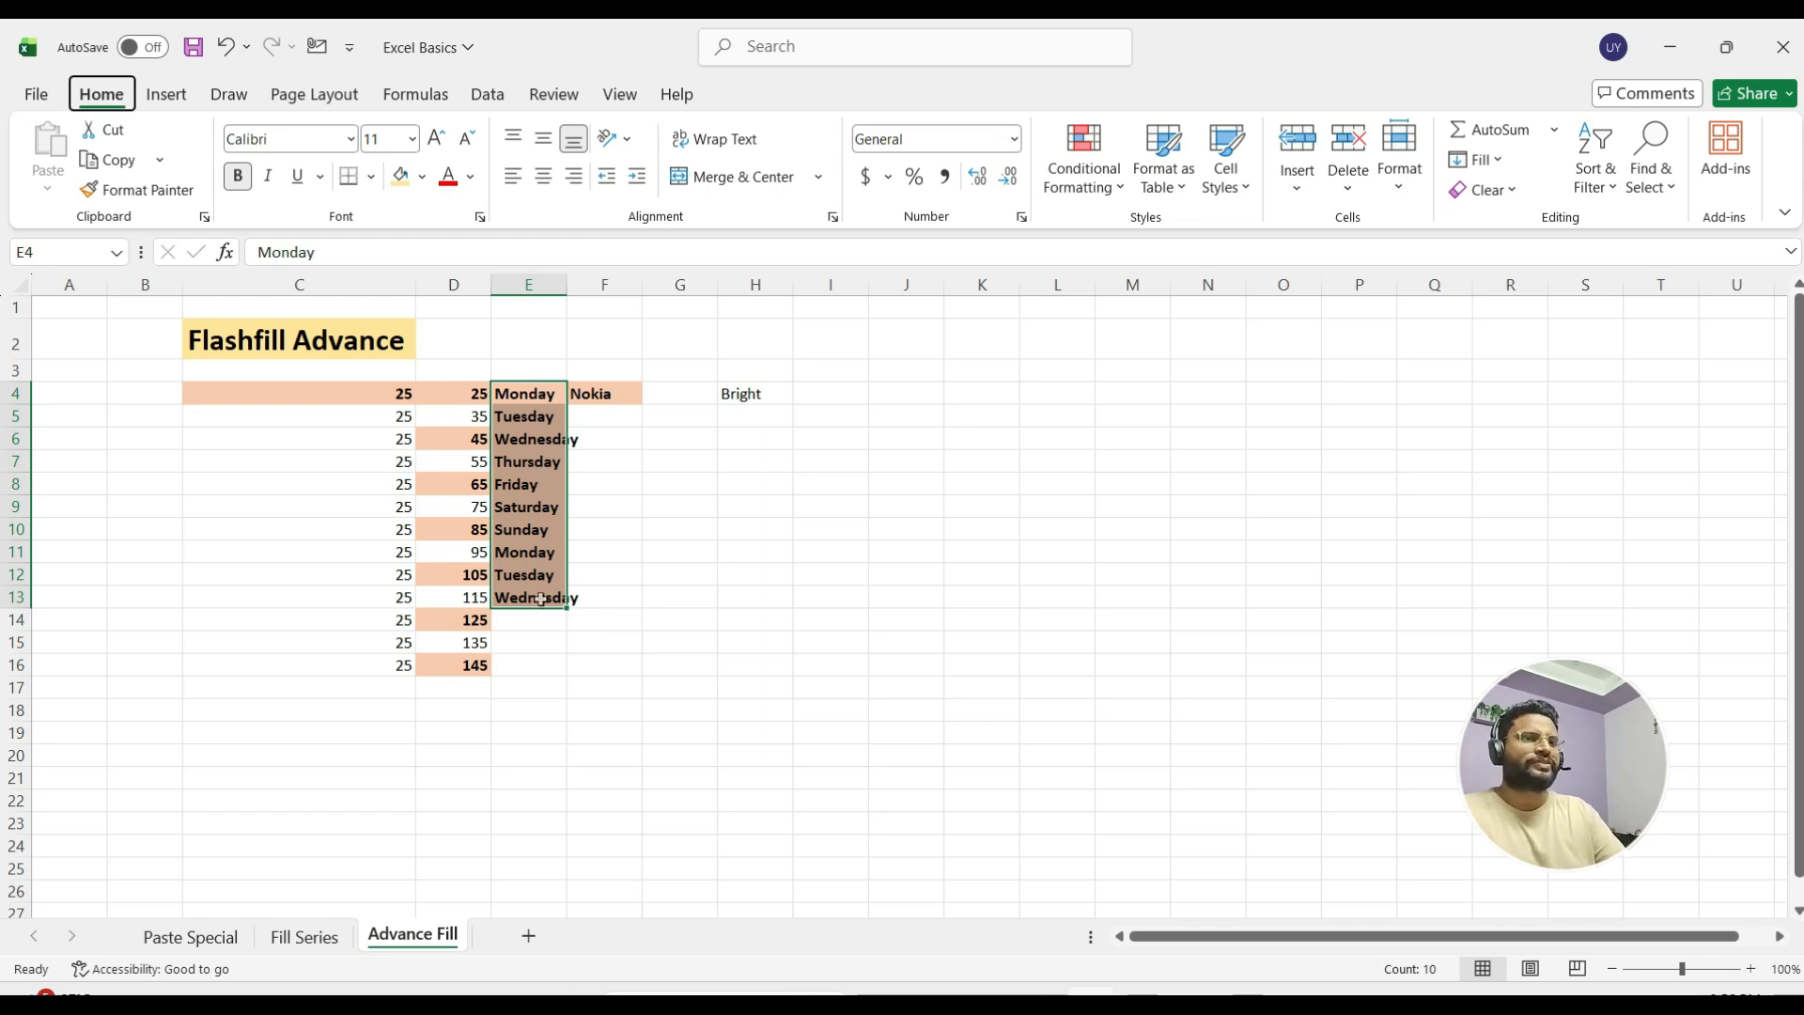
key("h")
key("o")
key("i")
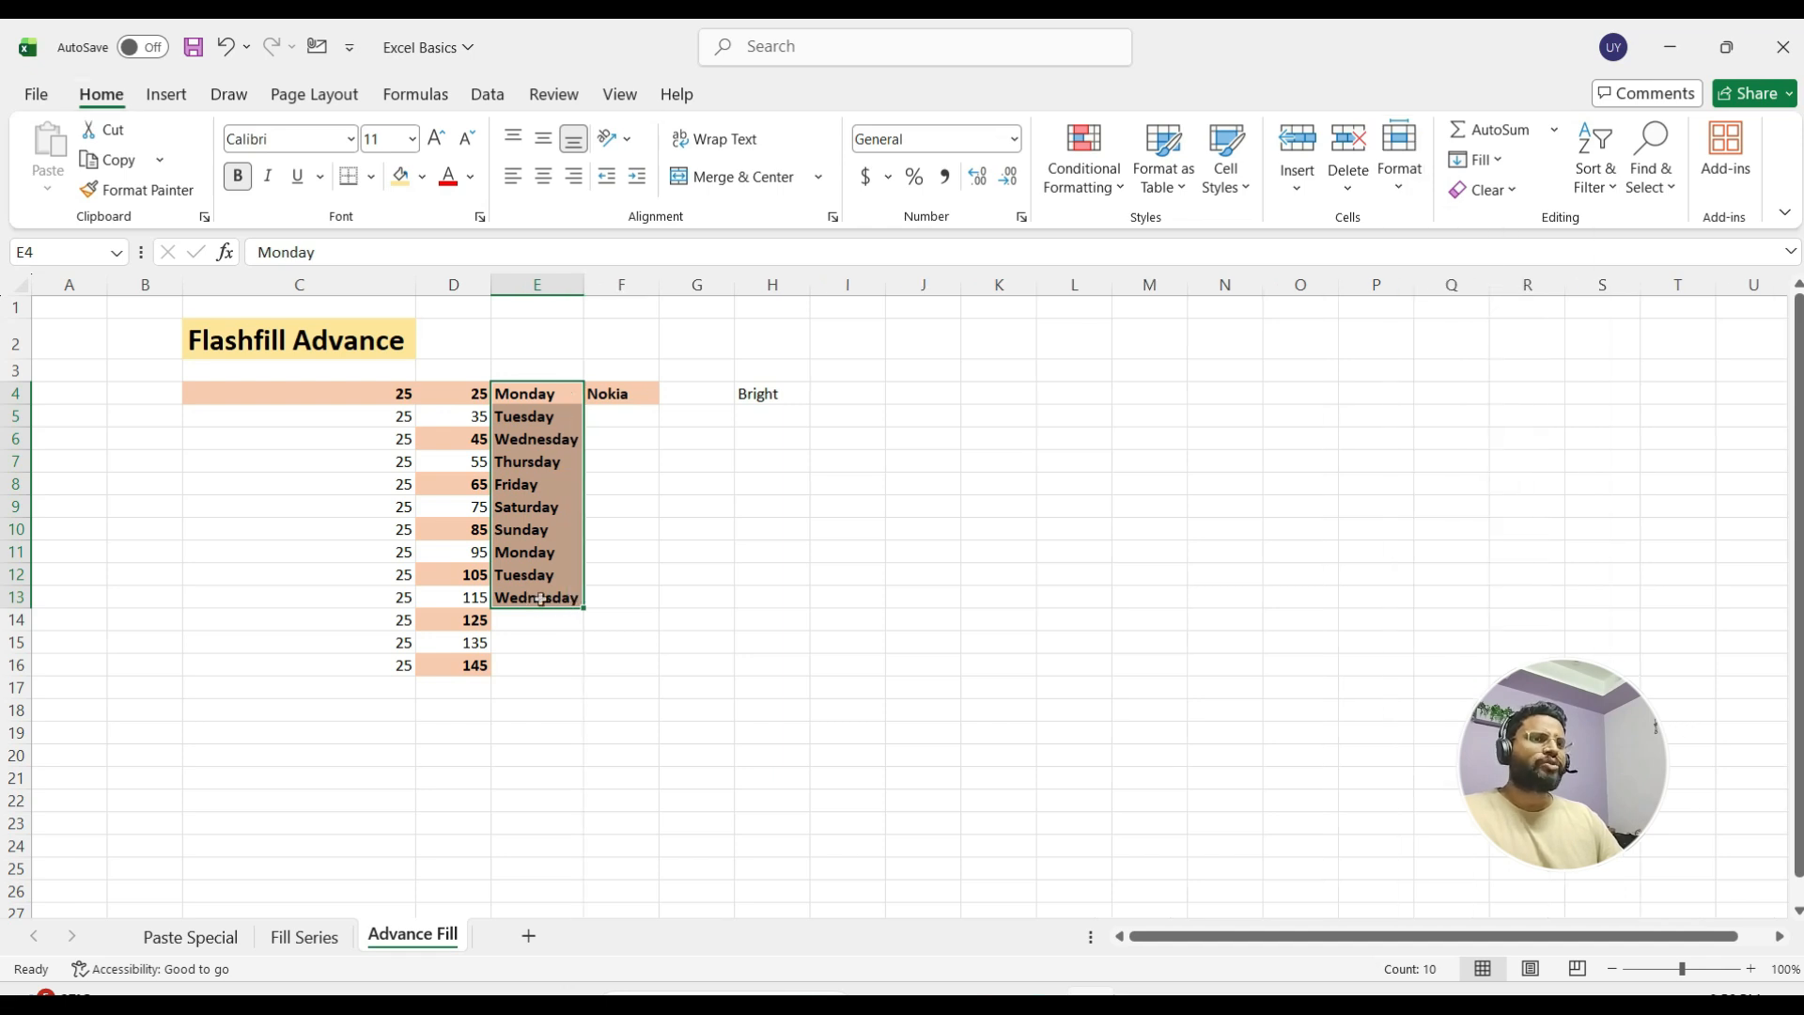
key("Down")
key("Up")
key("Right")
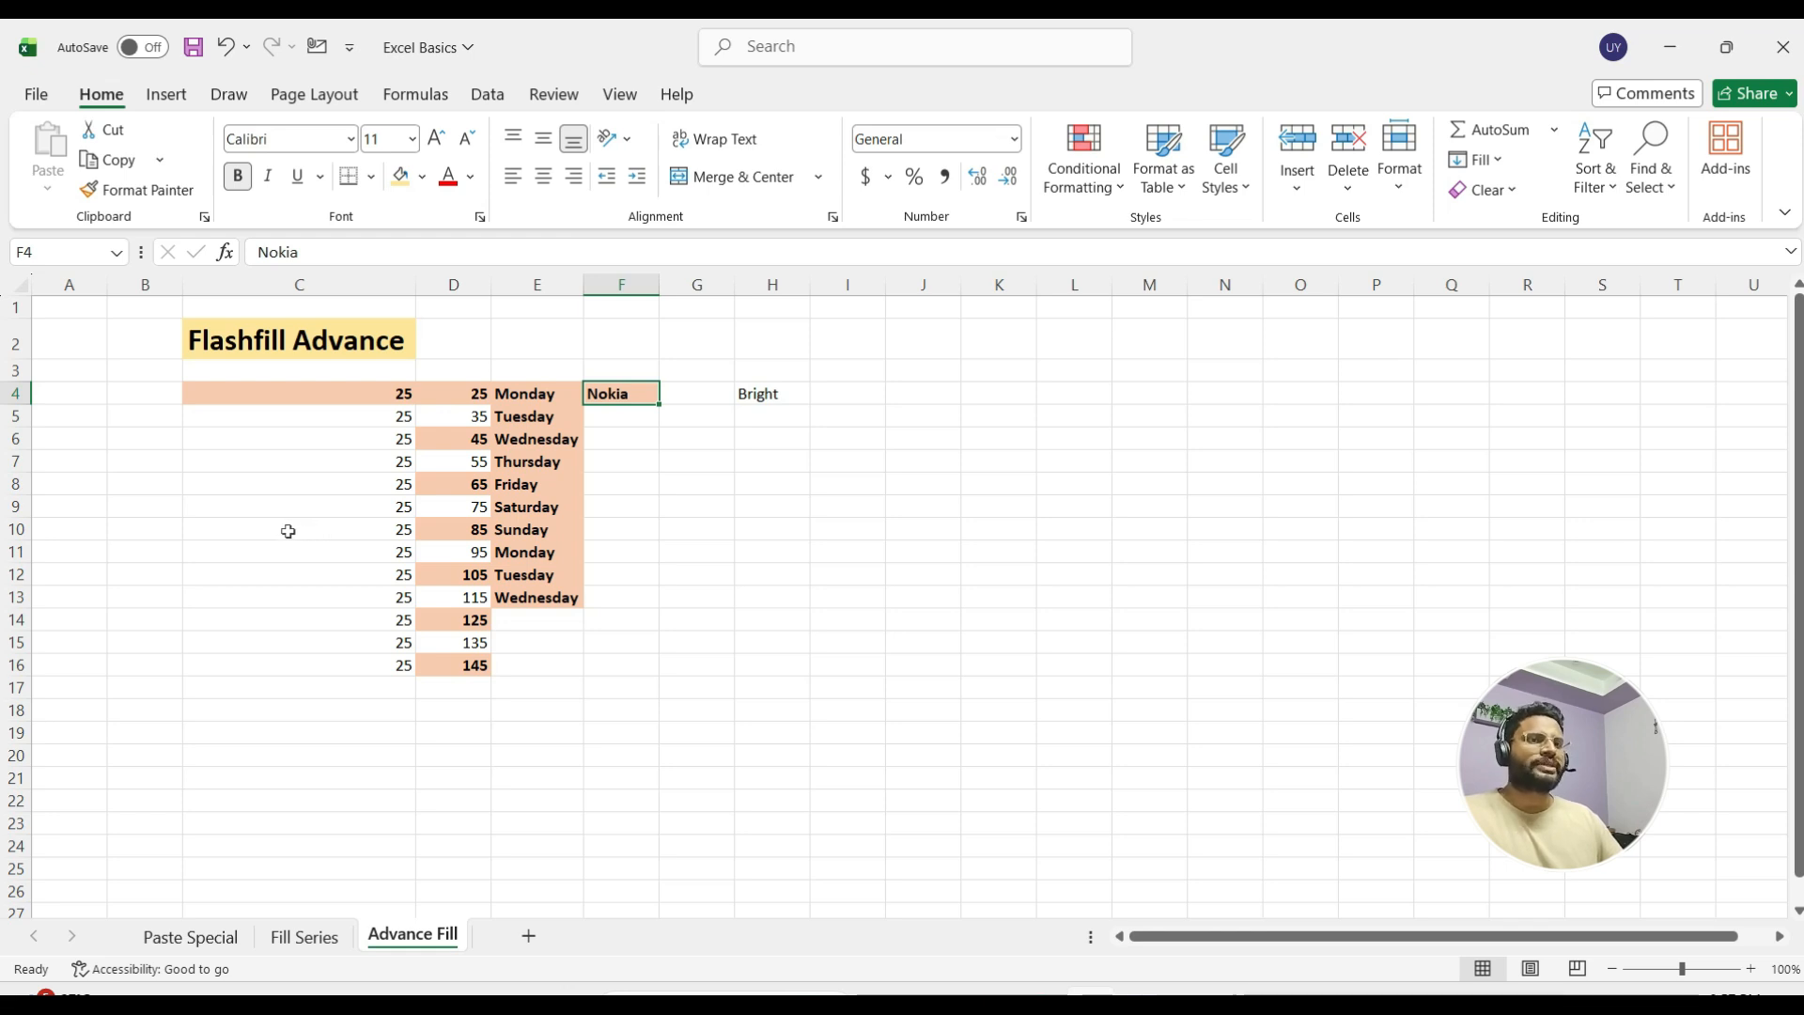
Open the custom lists editor from Excel's advanced options and move its dialog clear of the filled data
left_click(34, 95)
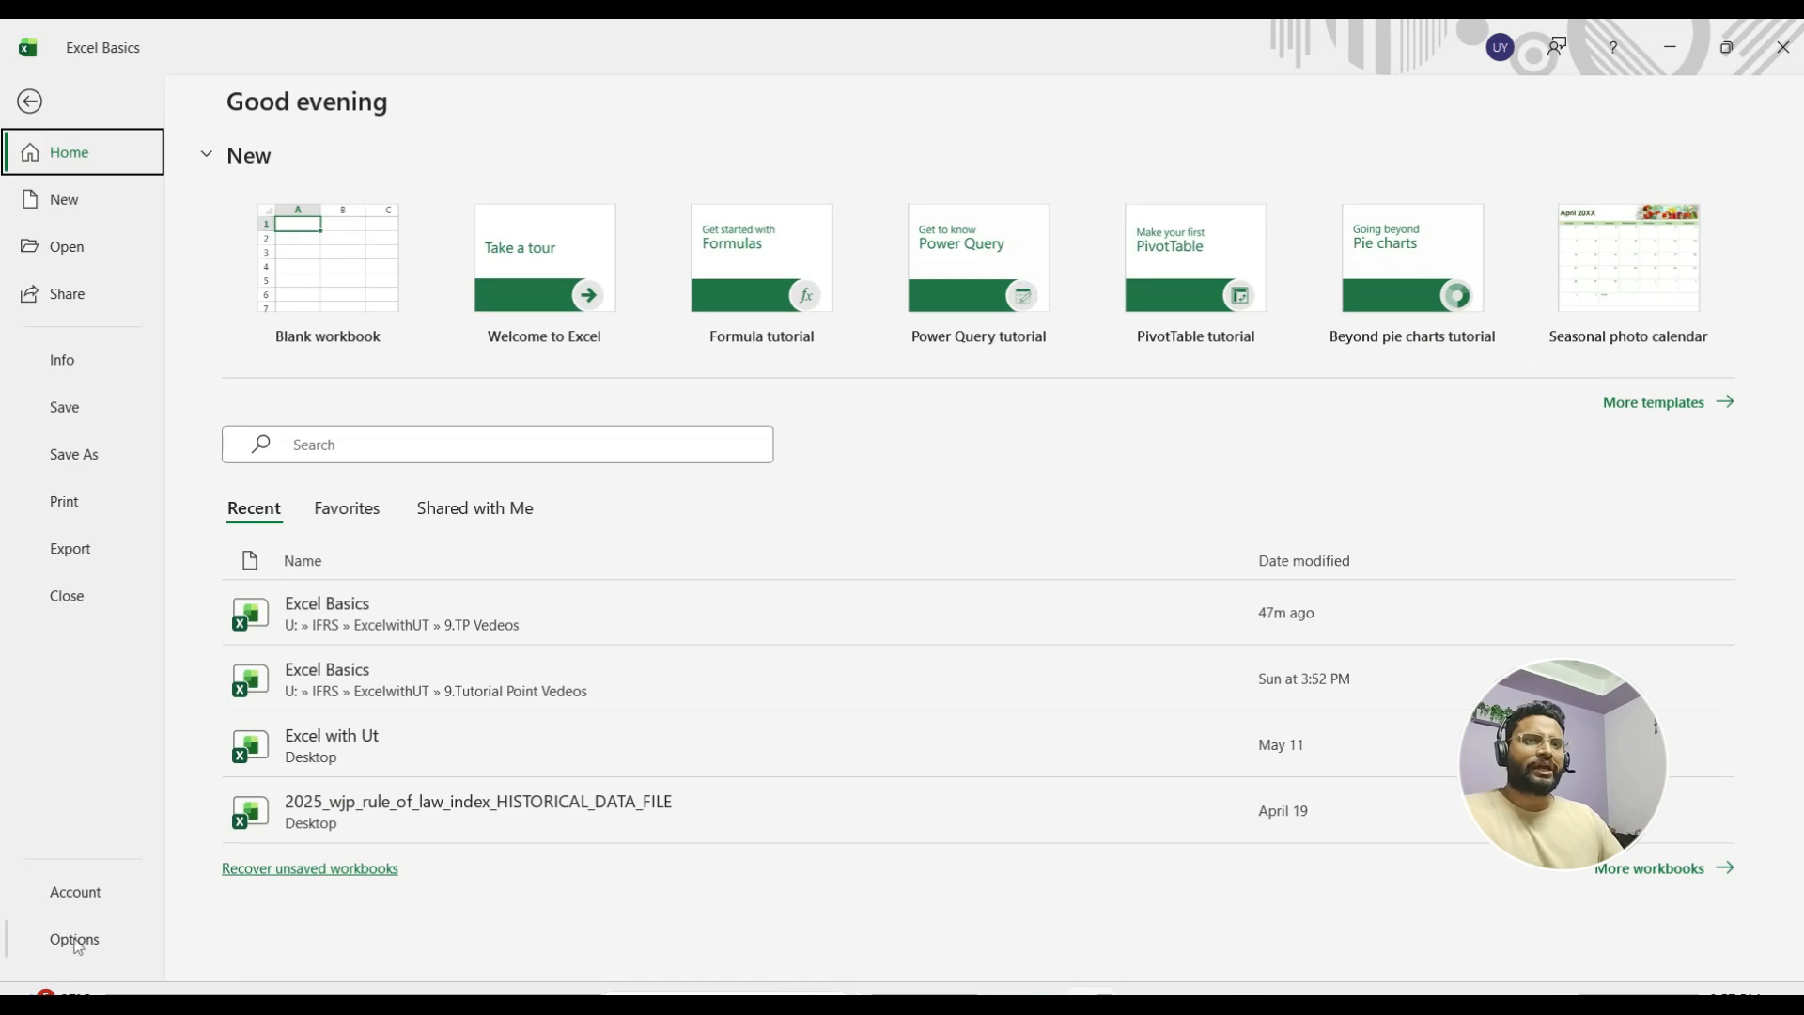
left_click(75, 940)
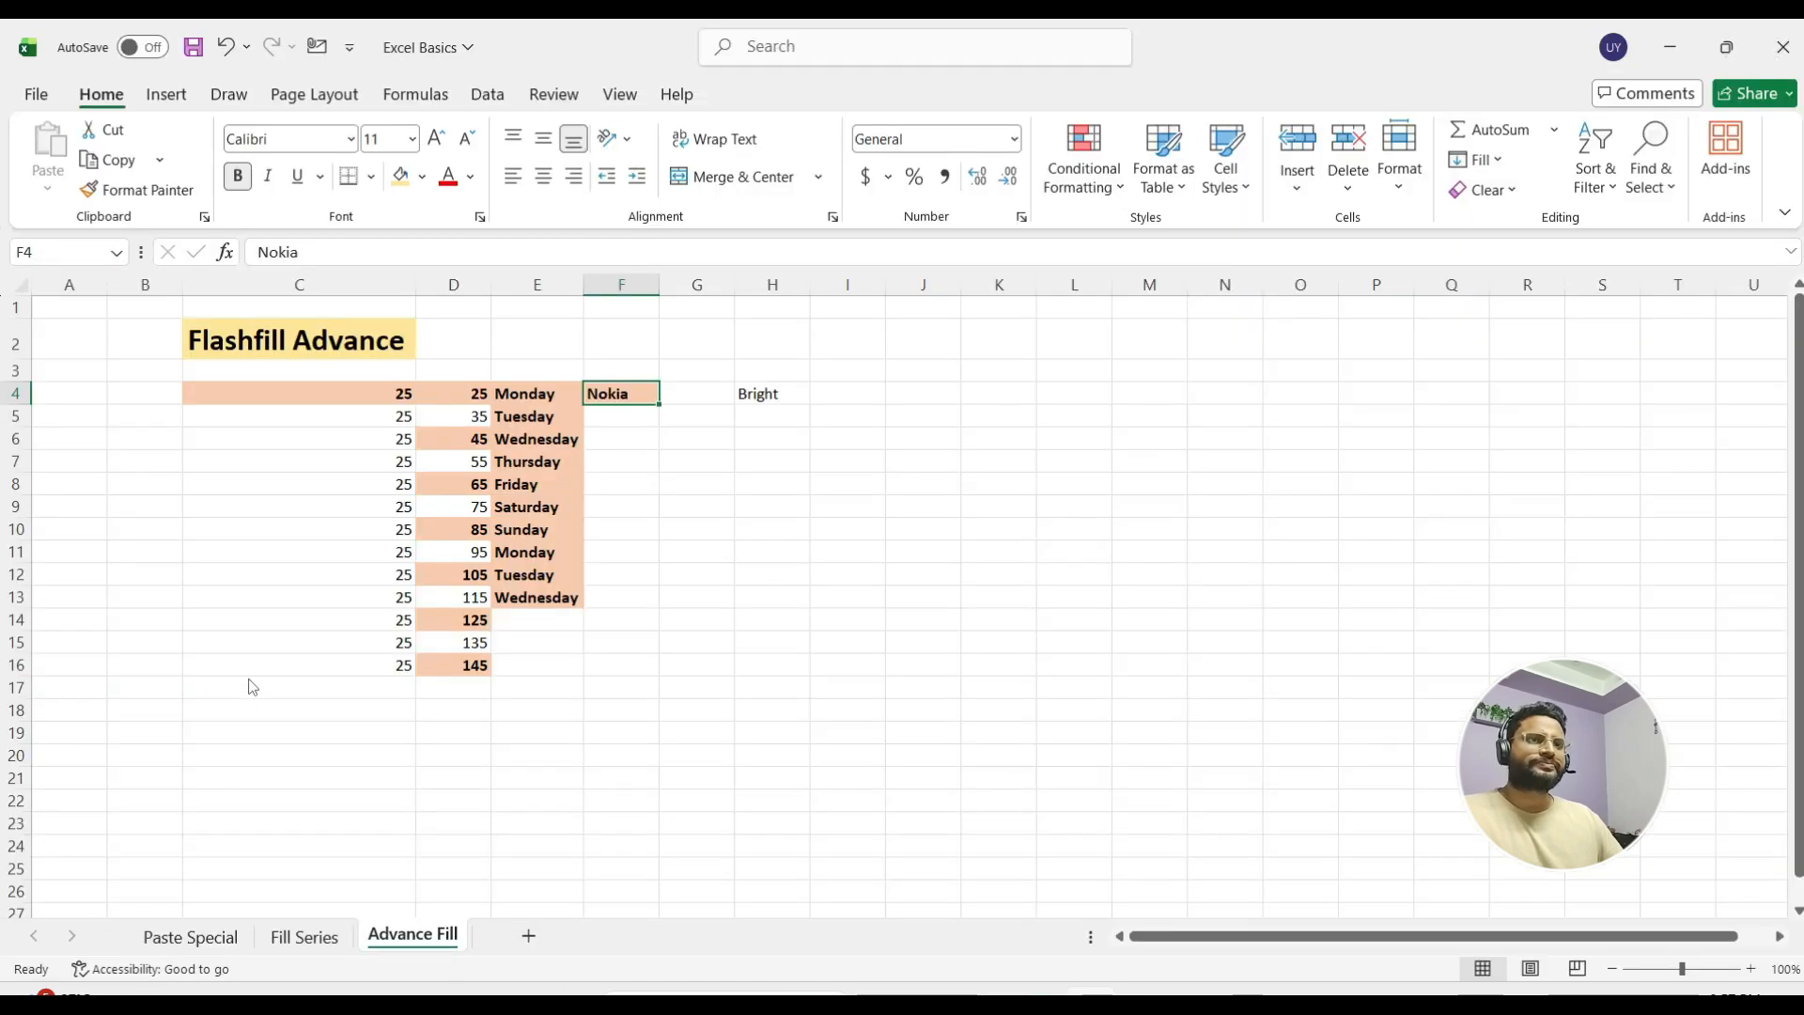
left_click(469, 394)
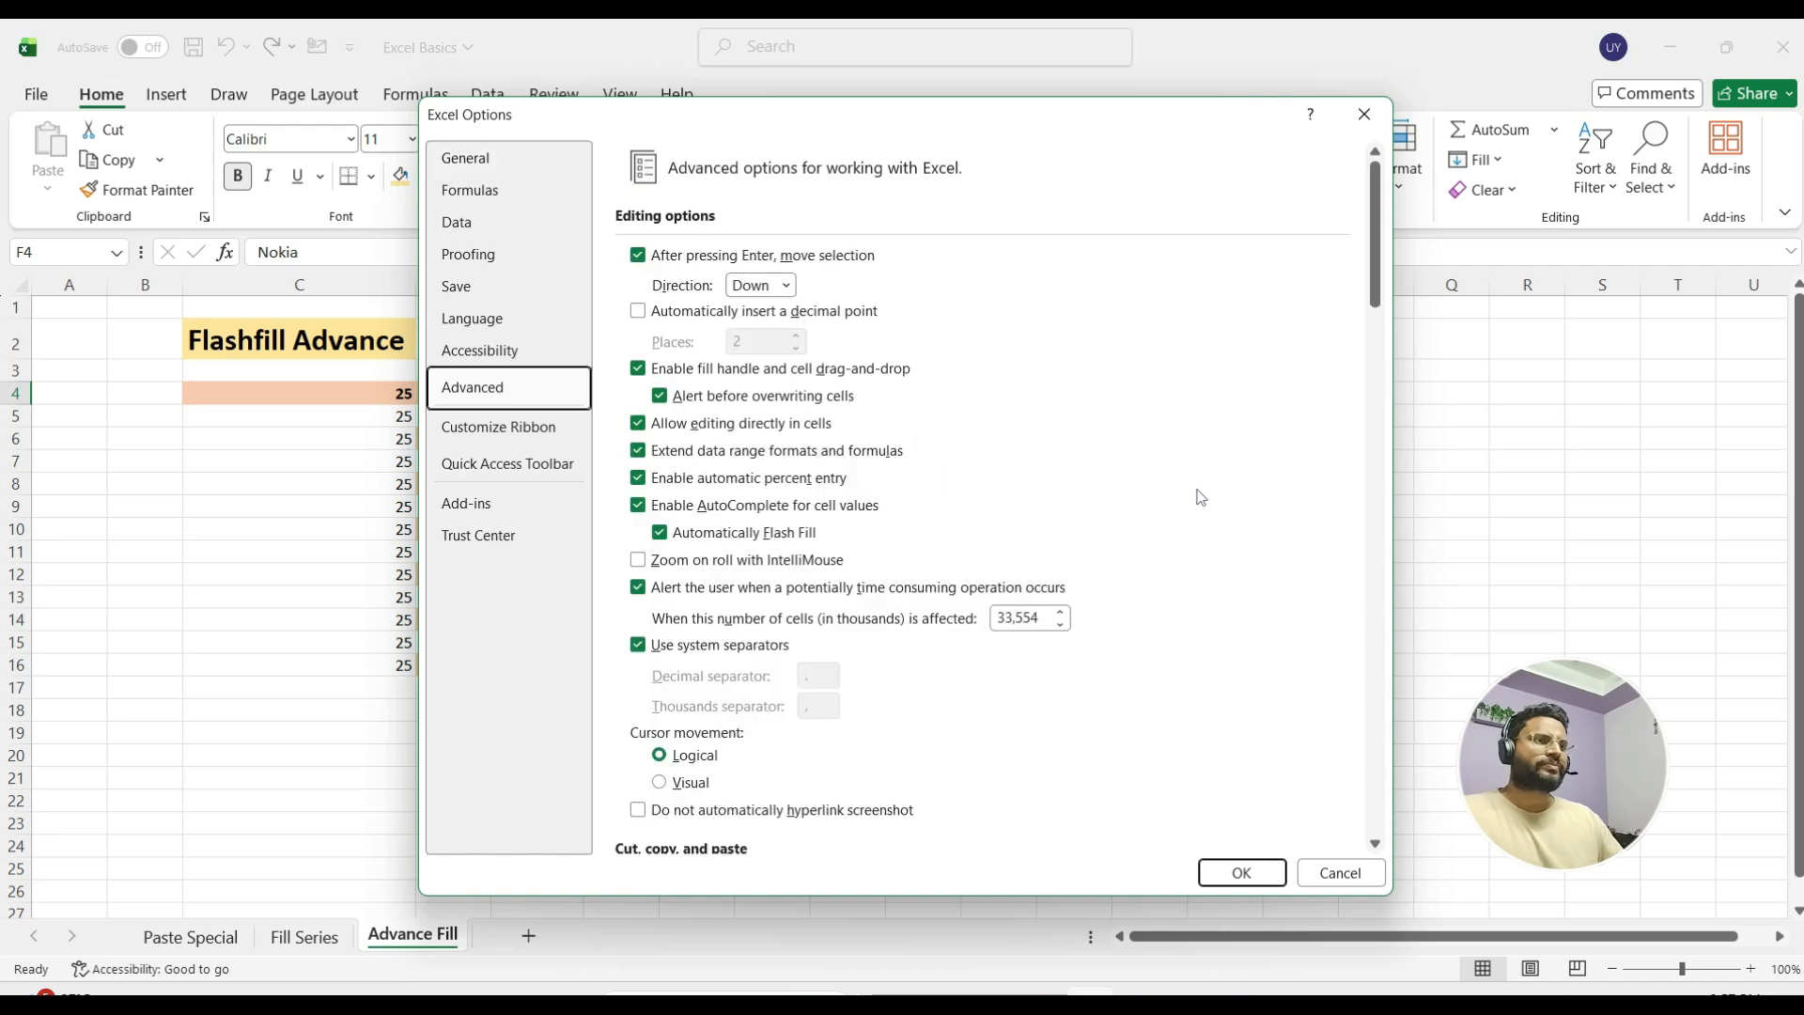
scroll(1208, 493, "down", 7)
scroll(1220, 489, "down", 7)
scroll(1219, 492, "down", 5)
scroll(1219, 492, "down", 6)
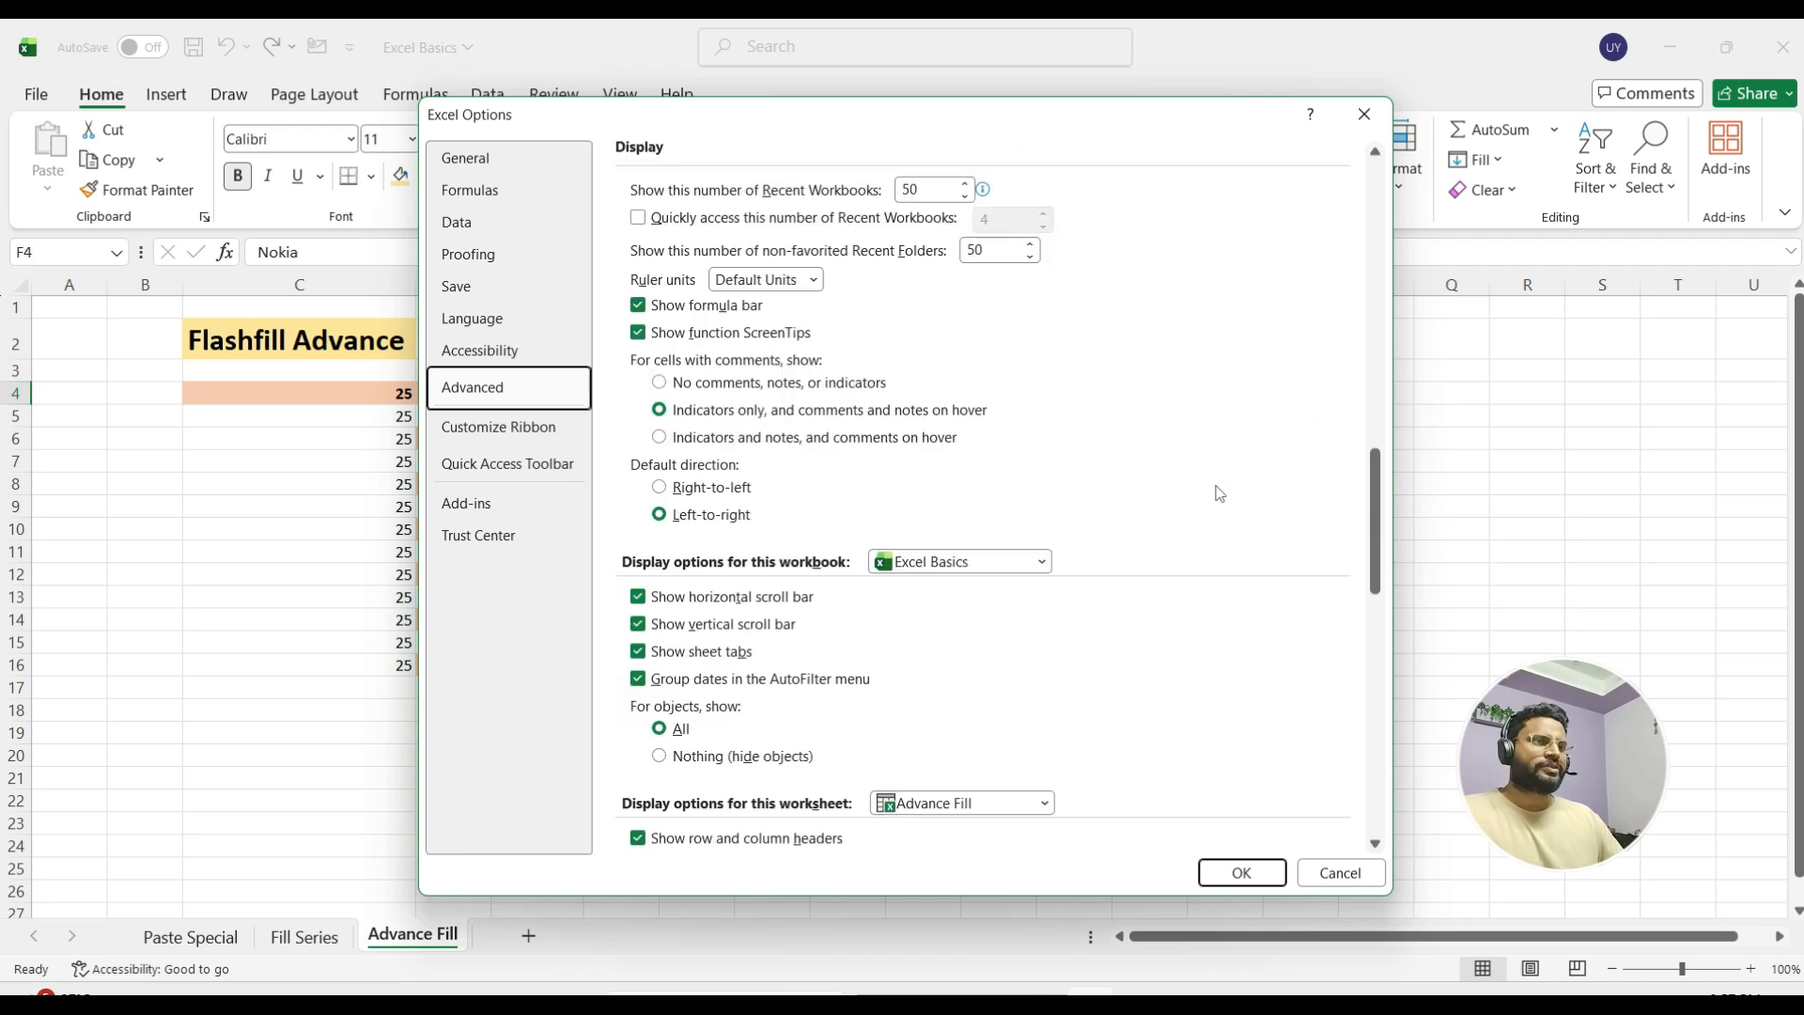
scroll(1220, 493, "down", 6)
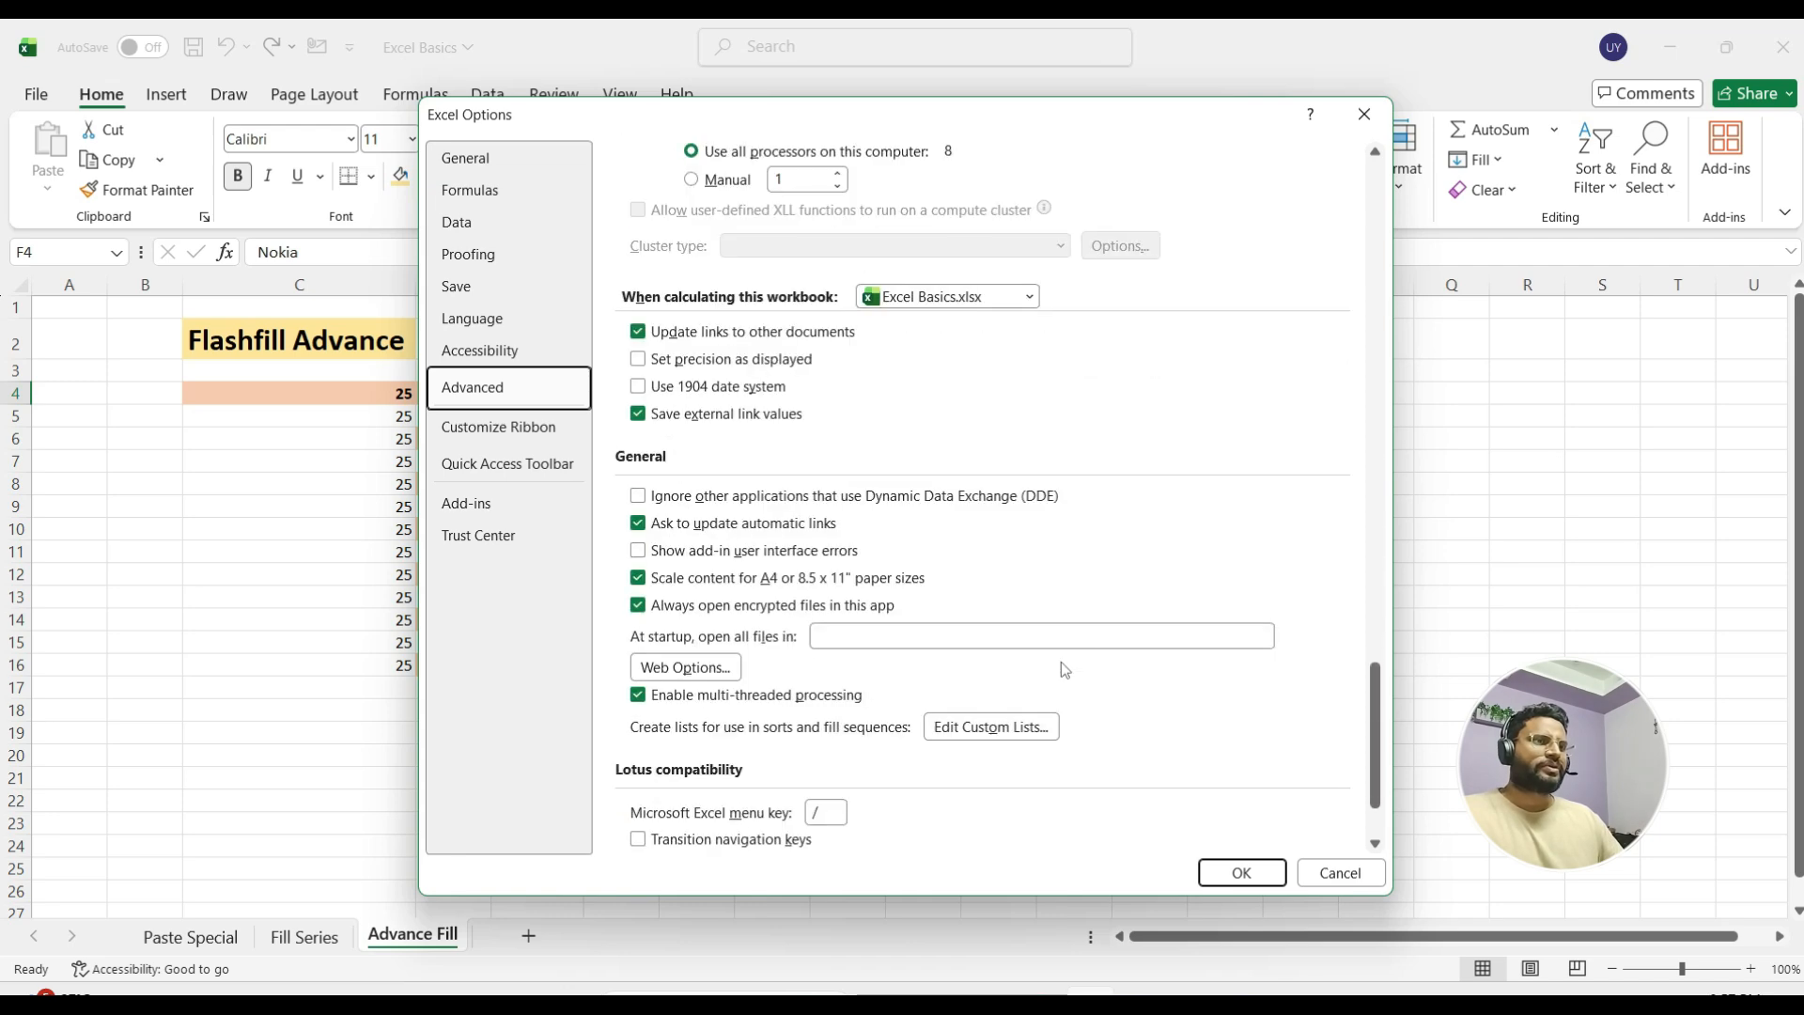
left_click(997, 736)
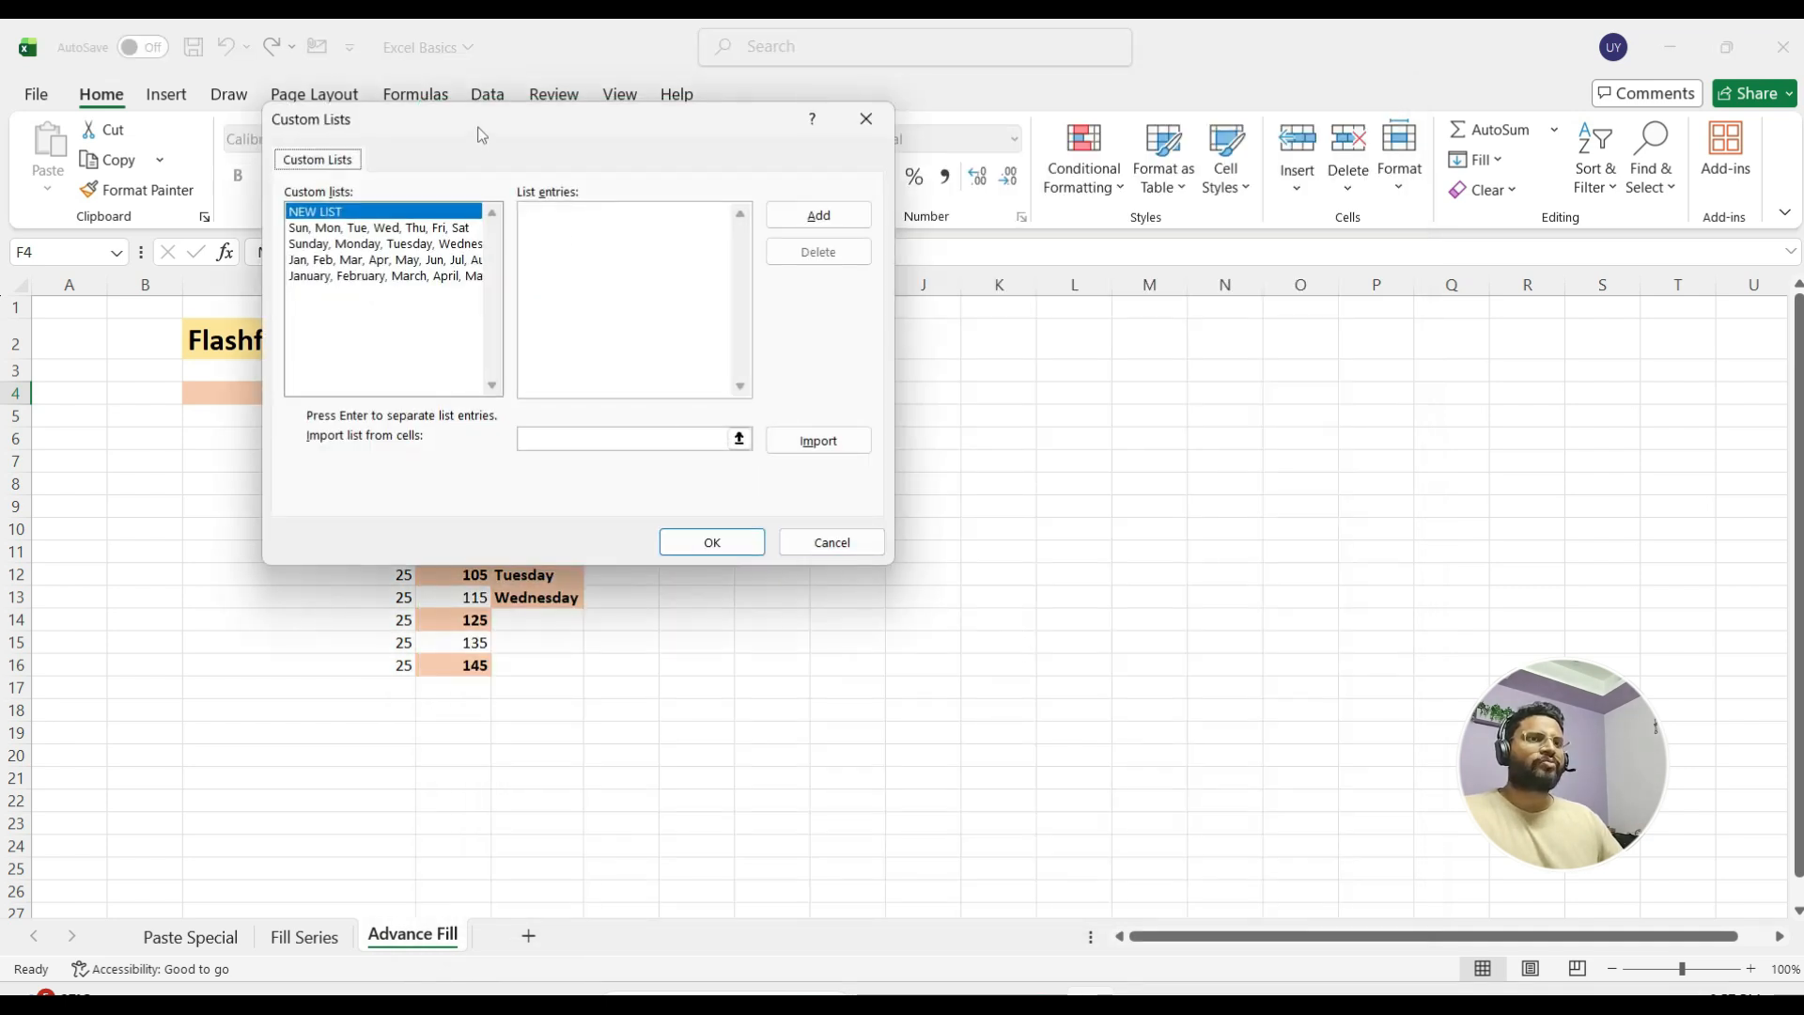
left_click_drag(481, 135, 821, 314)
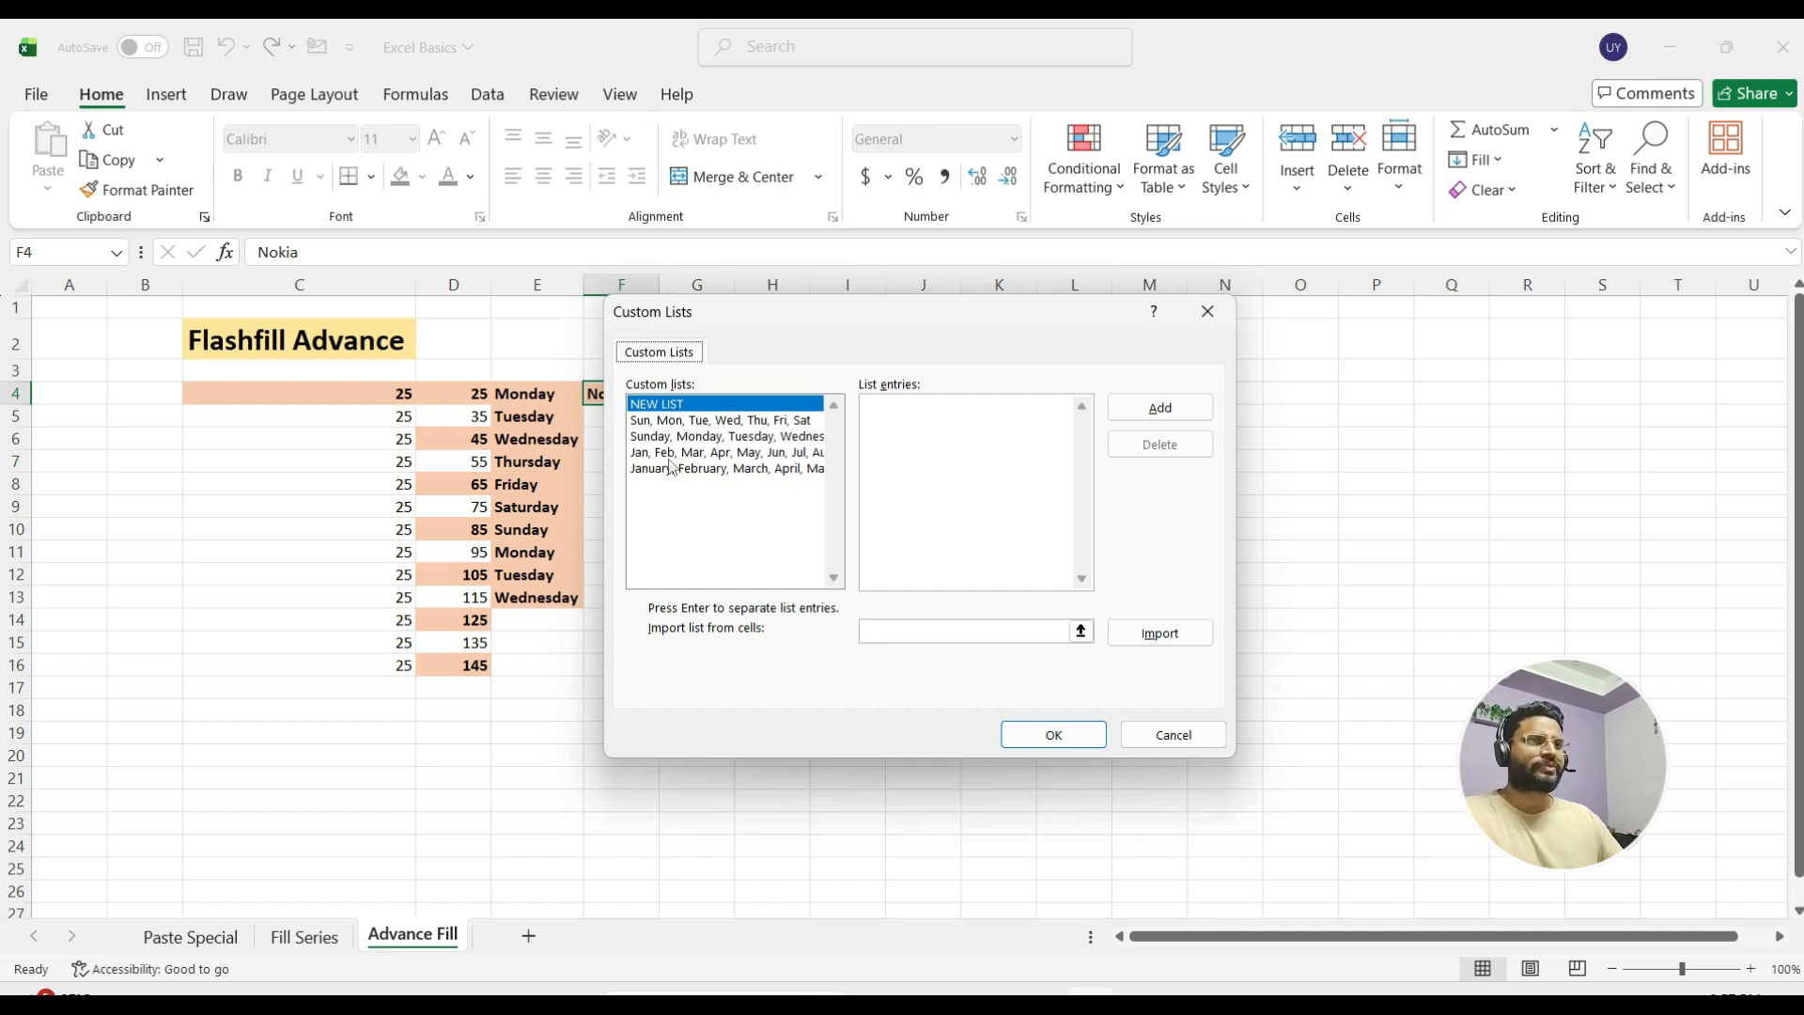
left_click_drag(836, 312, 913, 310)
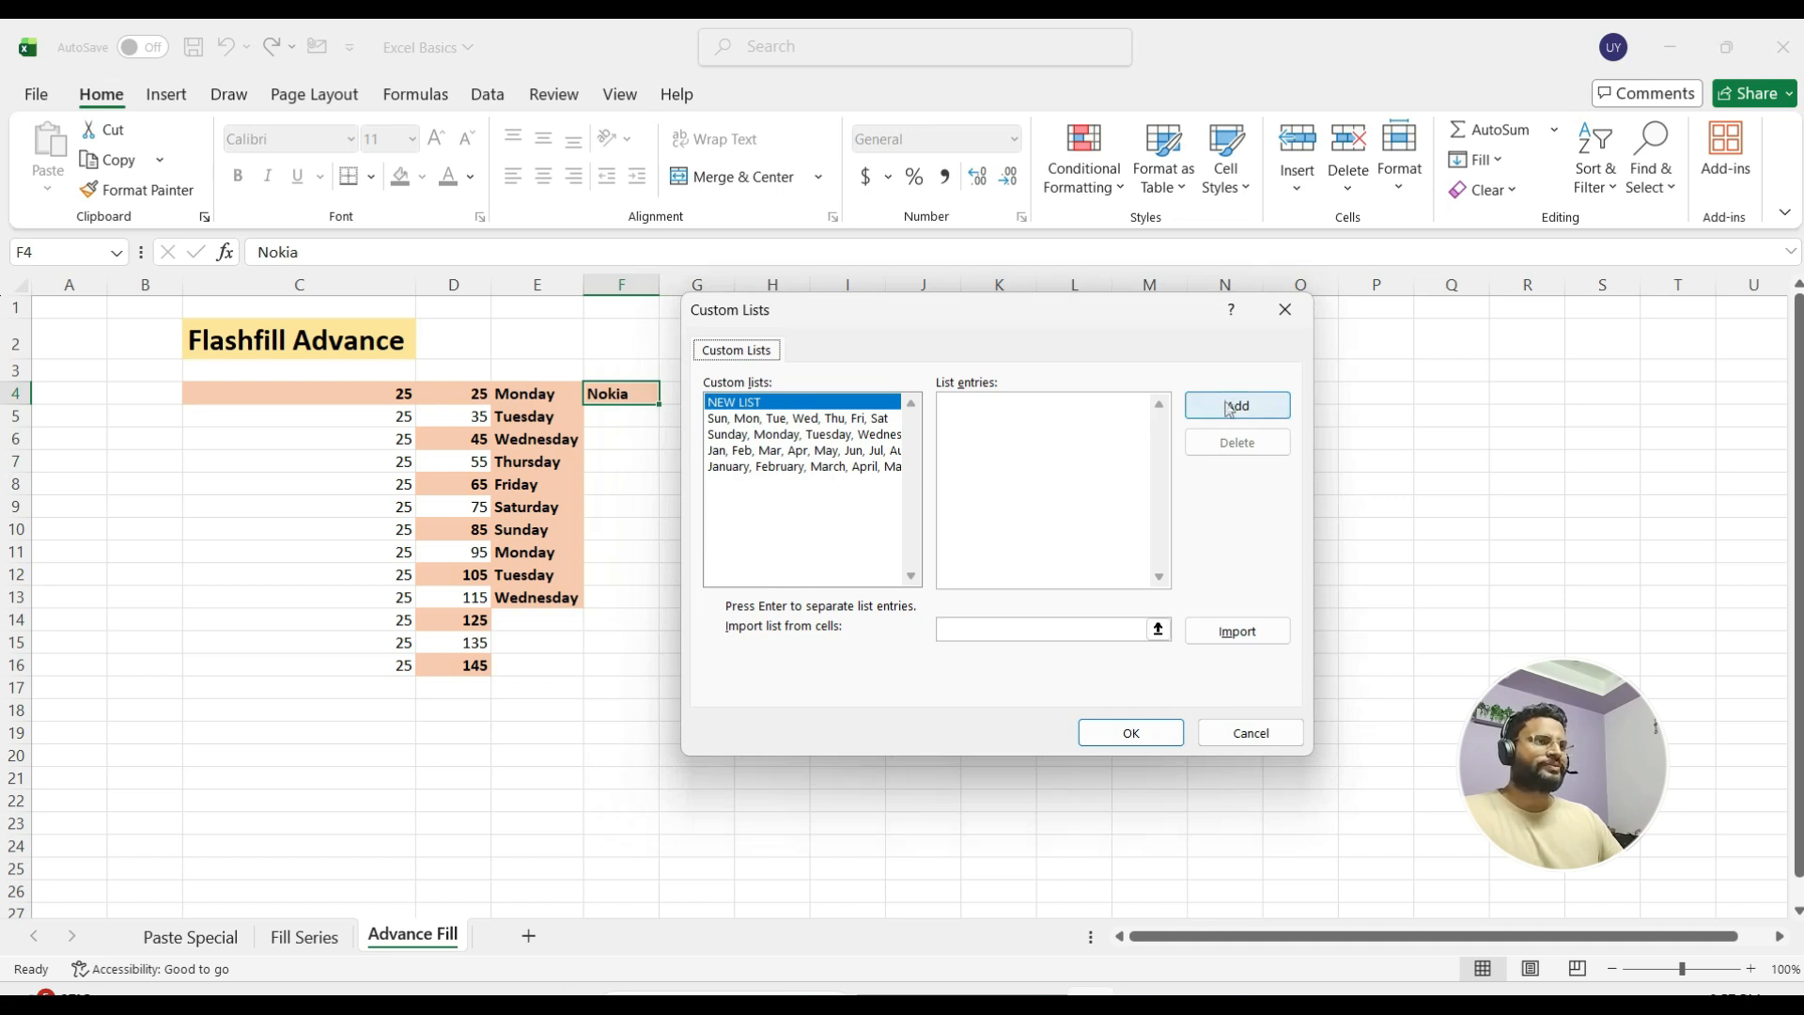
Add a custom list with the entries Nokia, Apple, Samsung and Moto, and confirm the custom lists
left_click(953, 406)
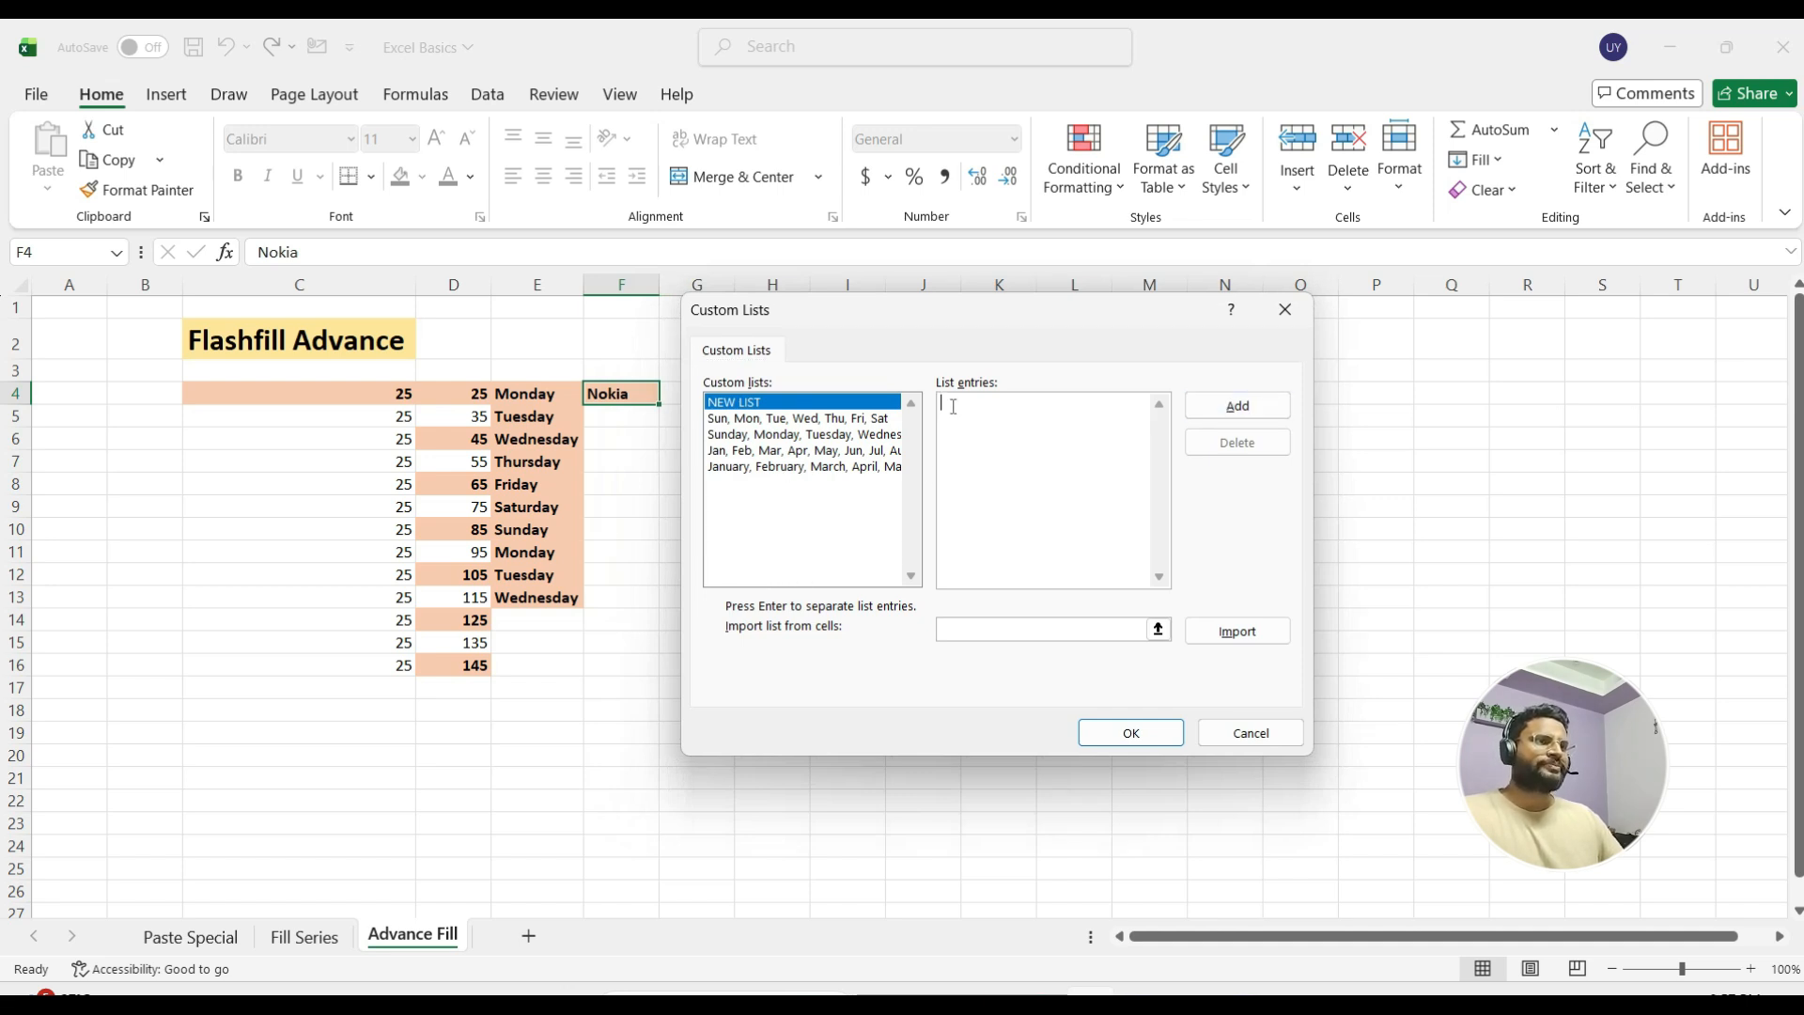
type("No")
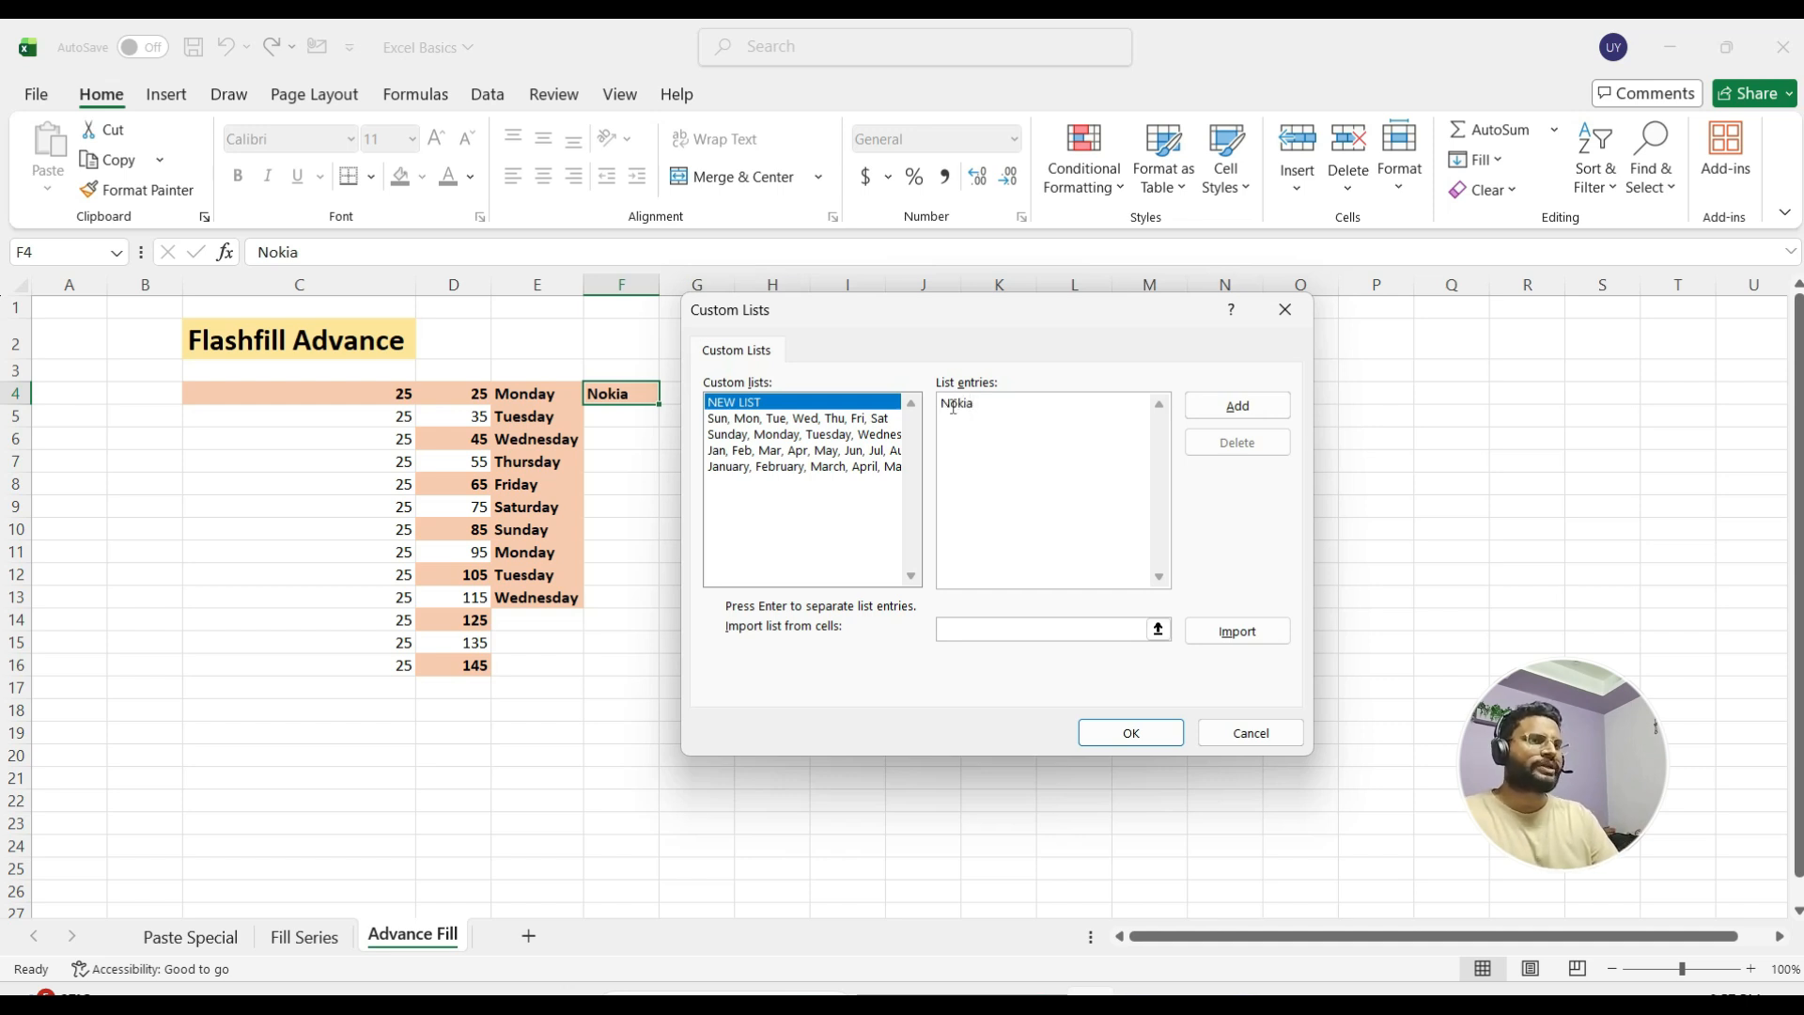
type("kia")
key("Return")
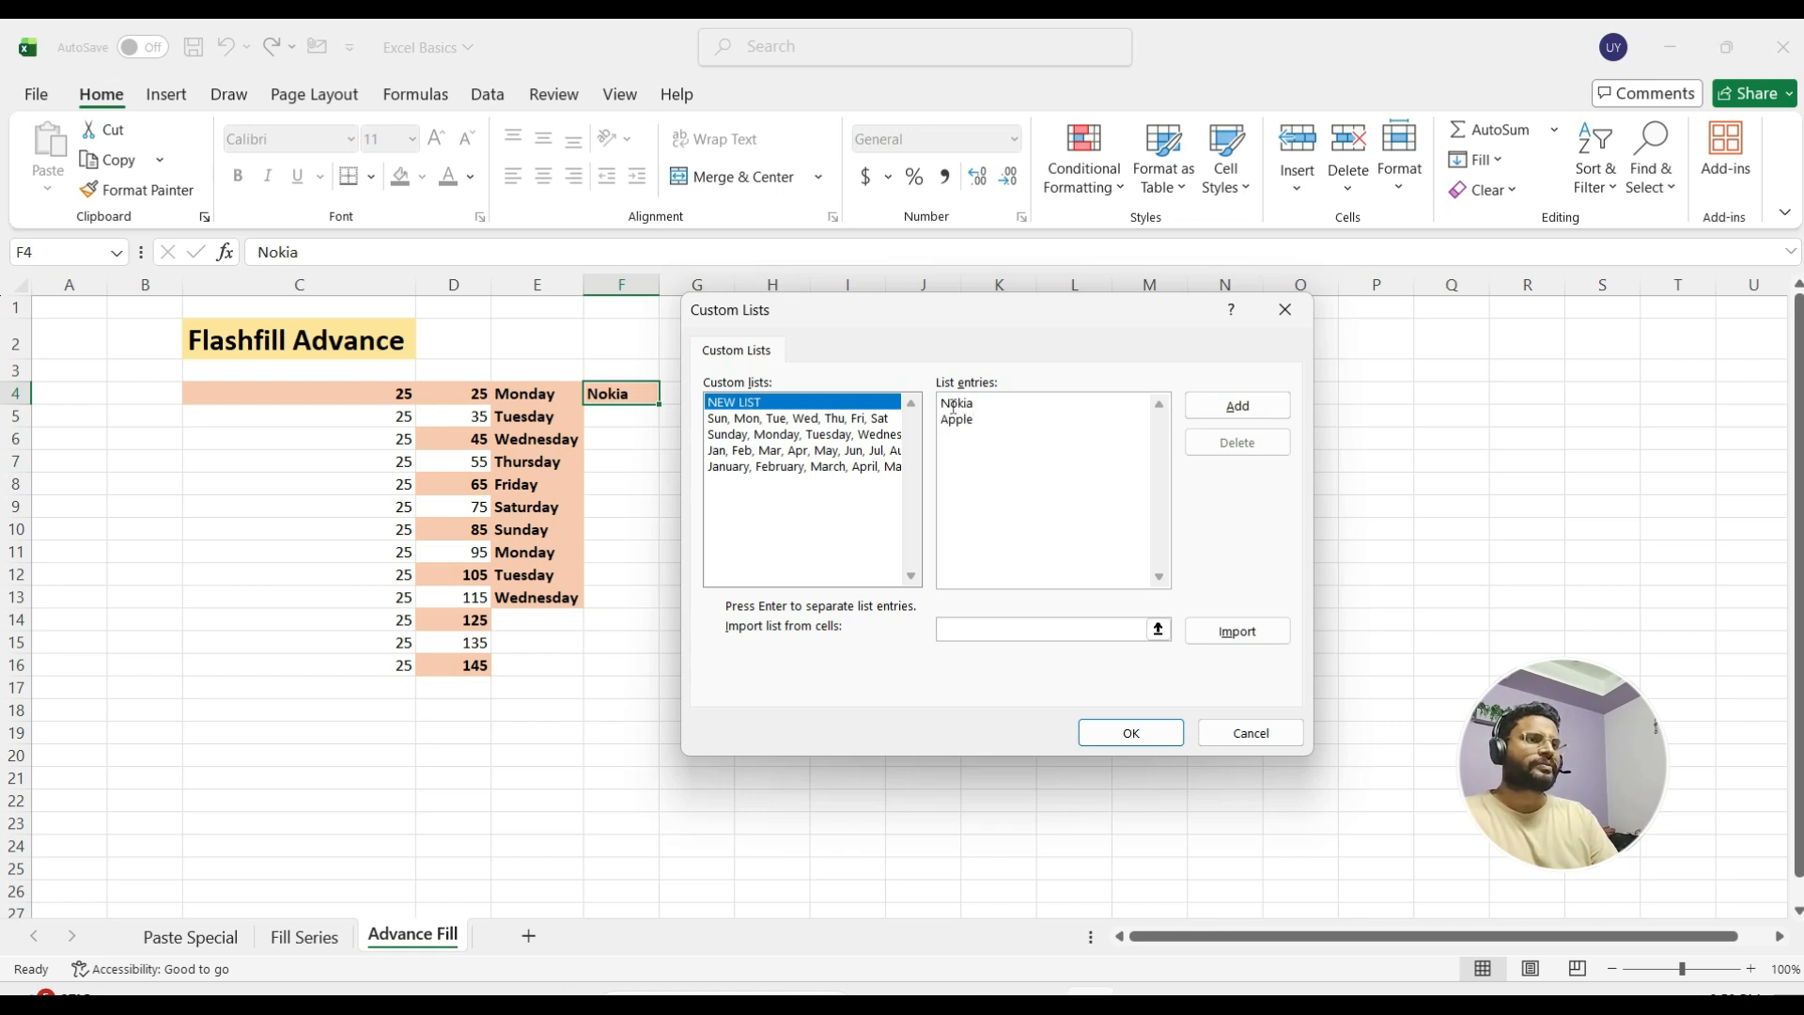
type("Sam")
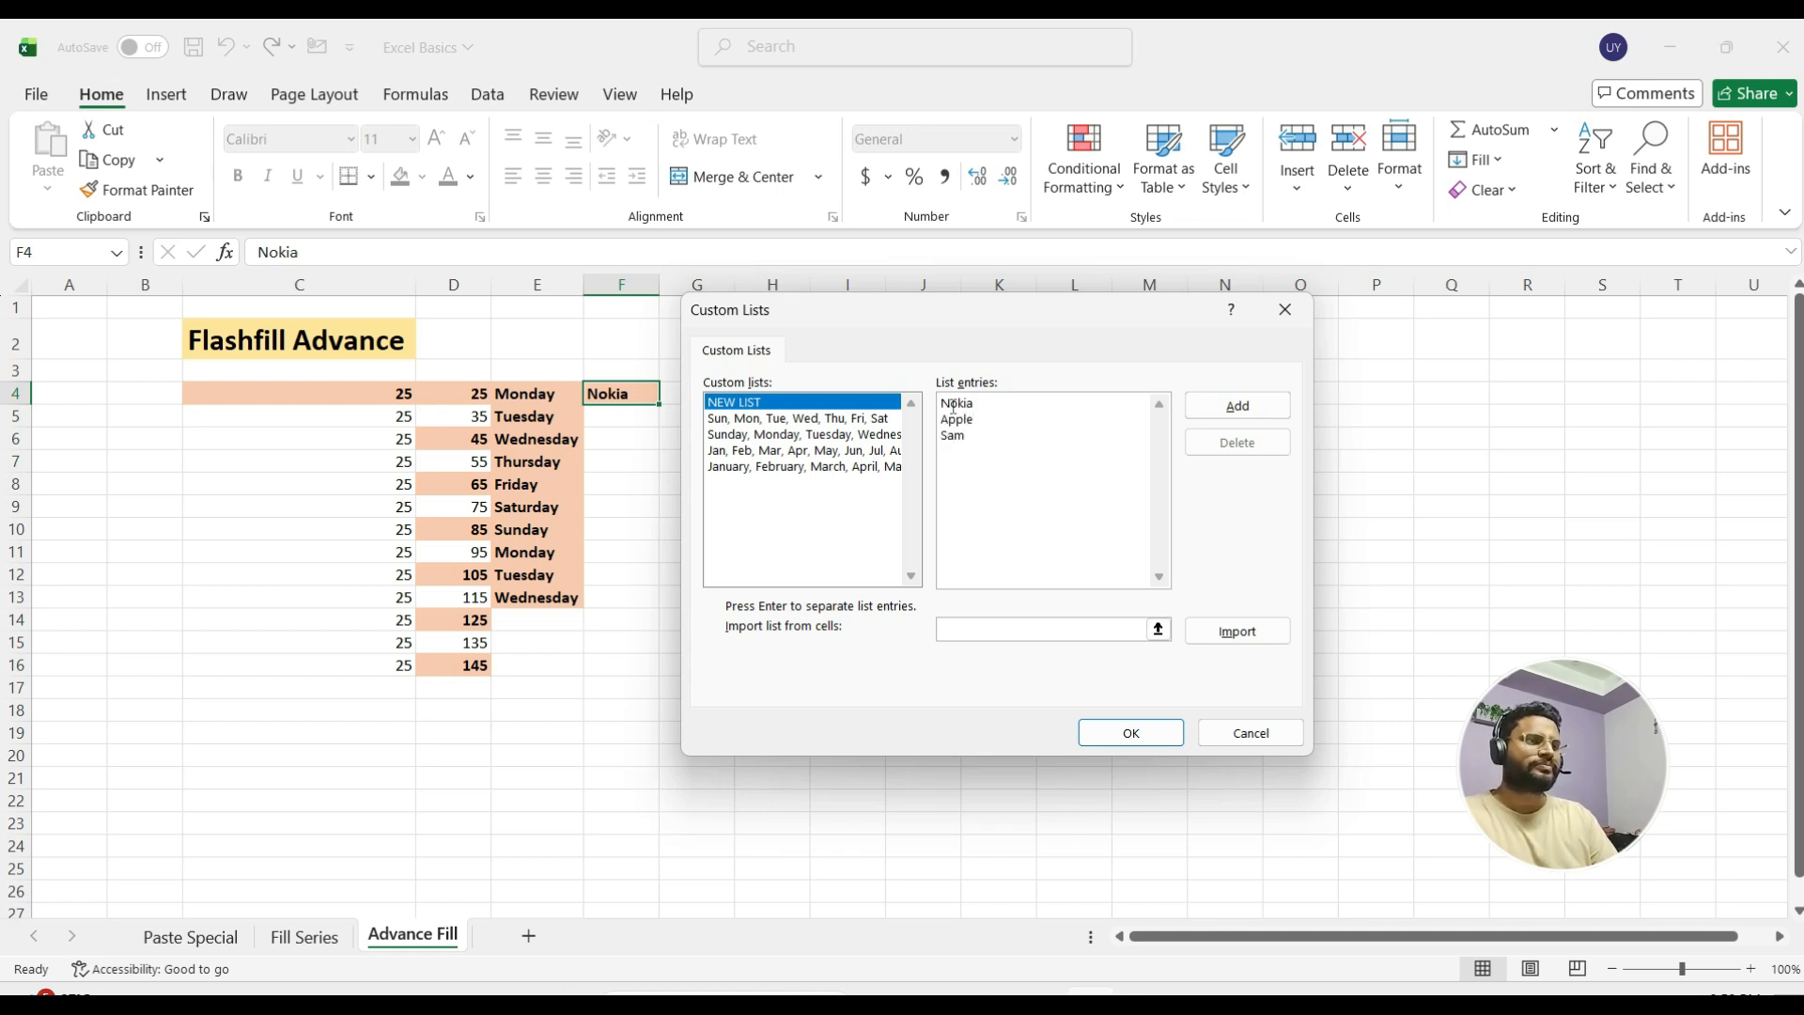
type("sung")
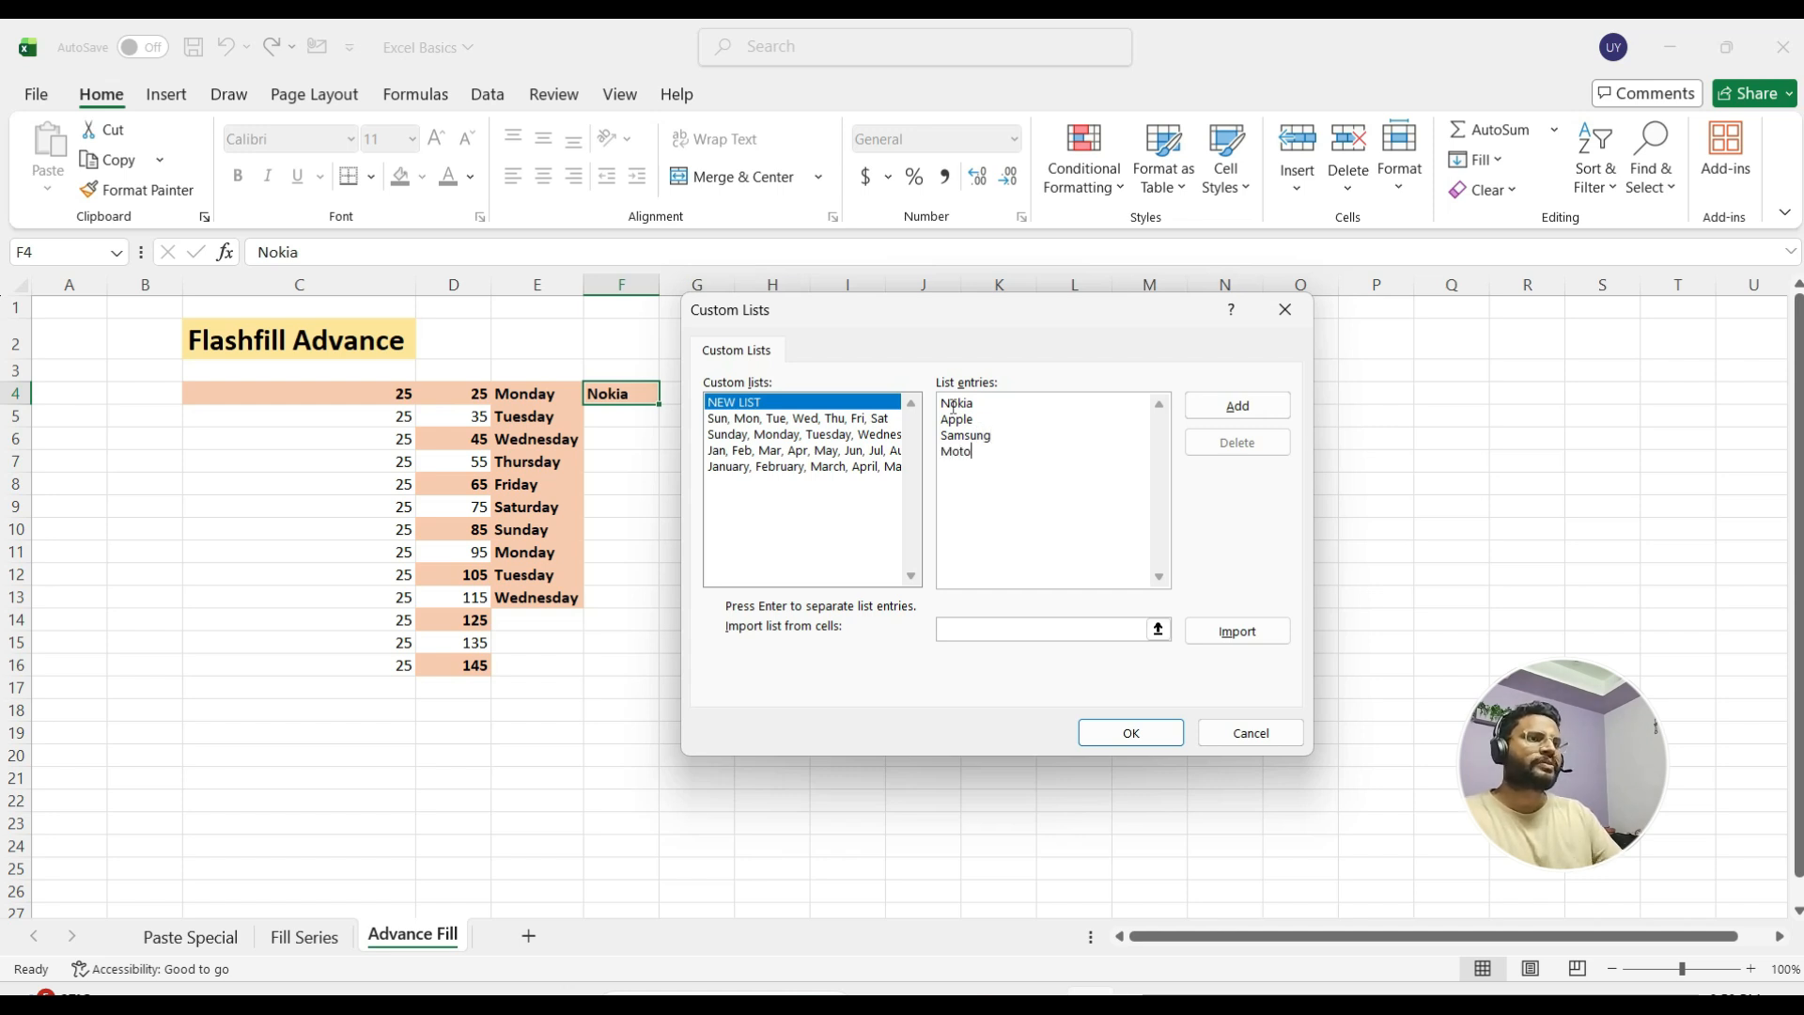
type(" Moto")
left_click(1236, 406)
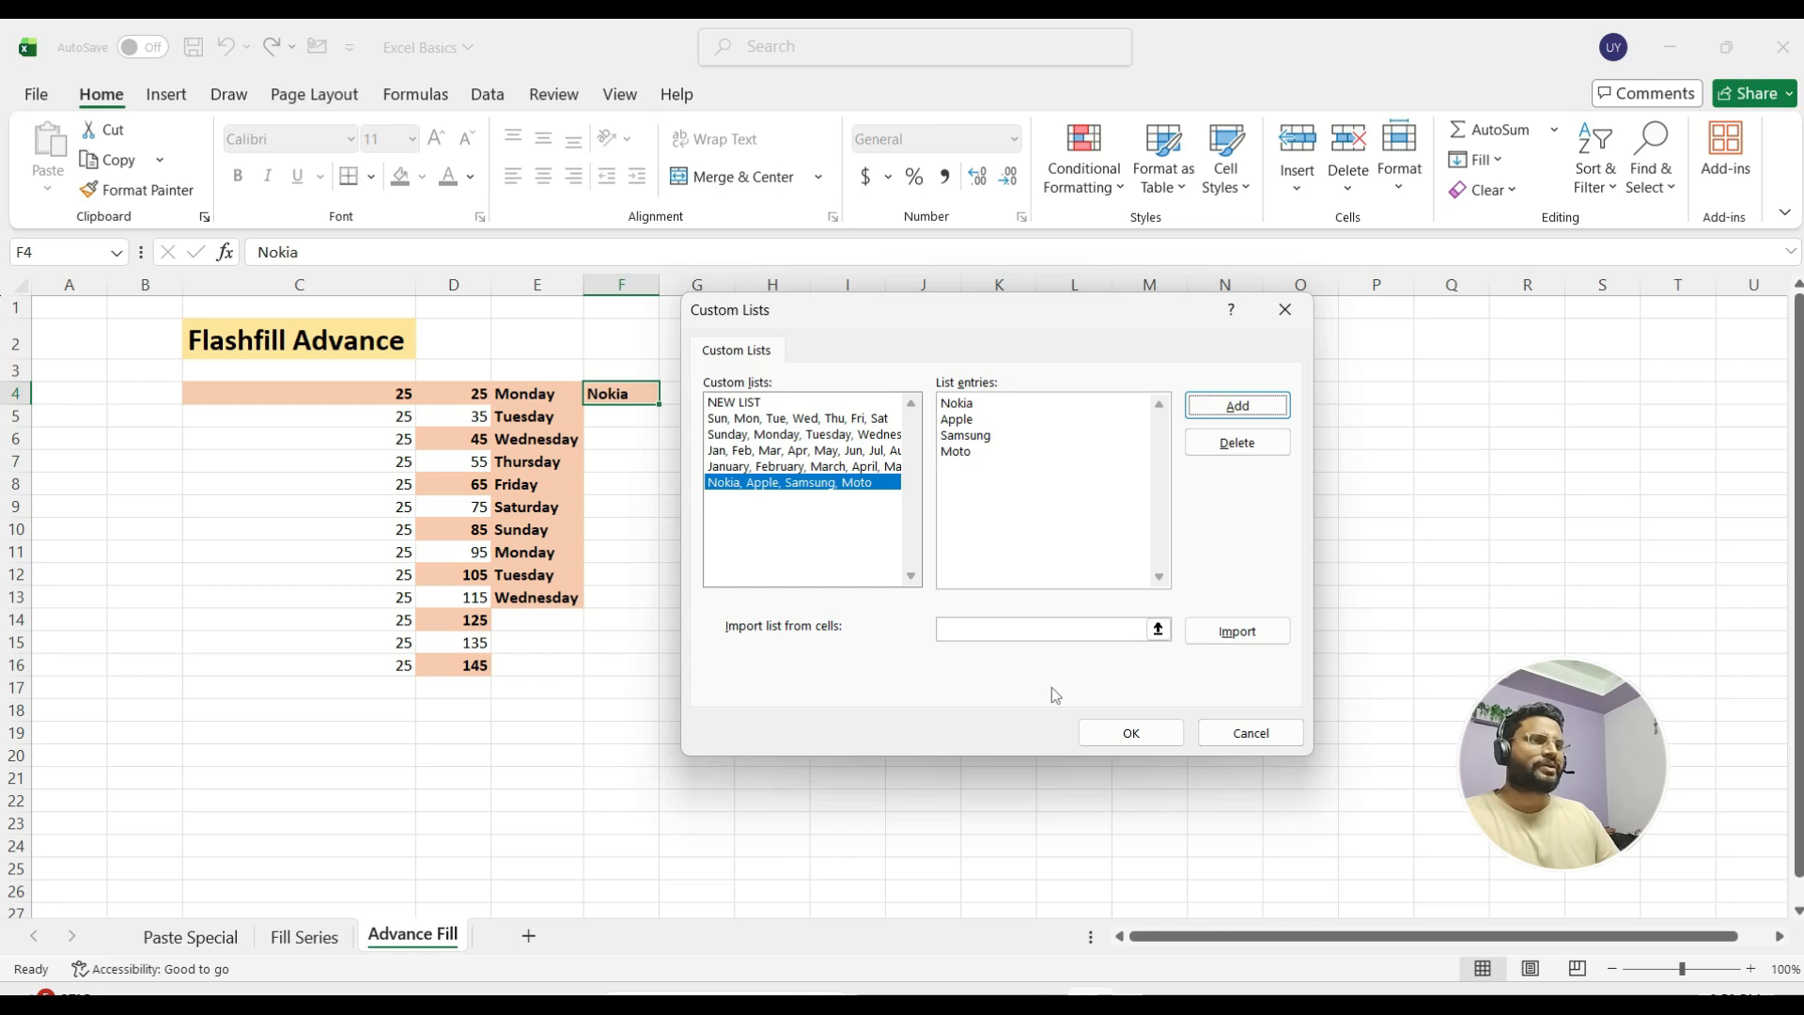
left_click(1130, 740)
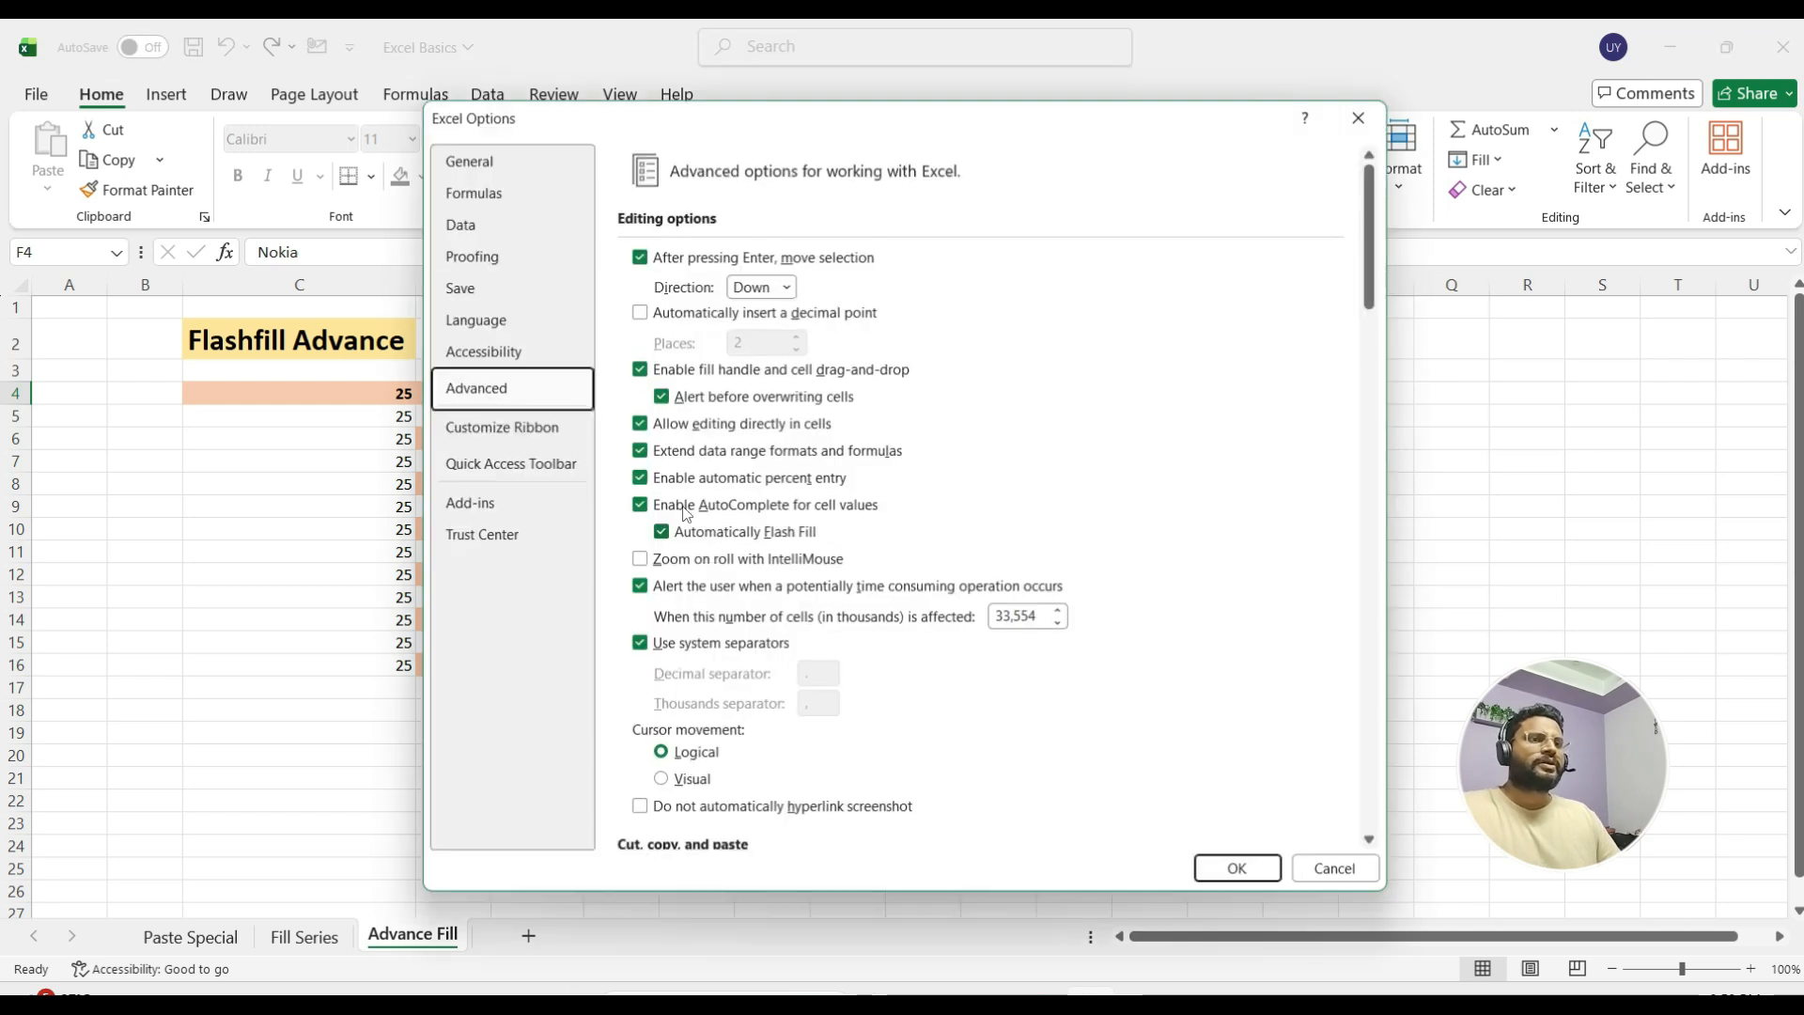
Close the Excel options and autofill the phone brands from Nokia in F4 down to F10
left_click(1241, 871)
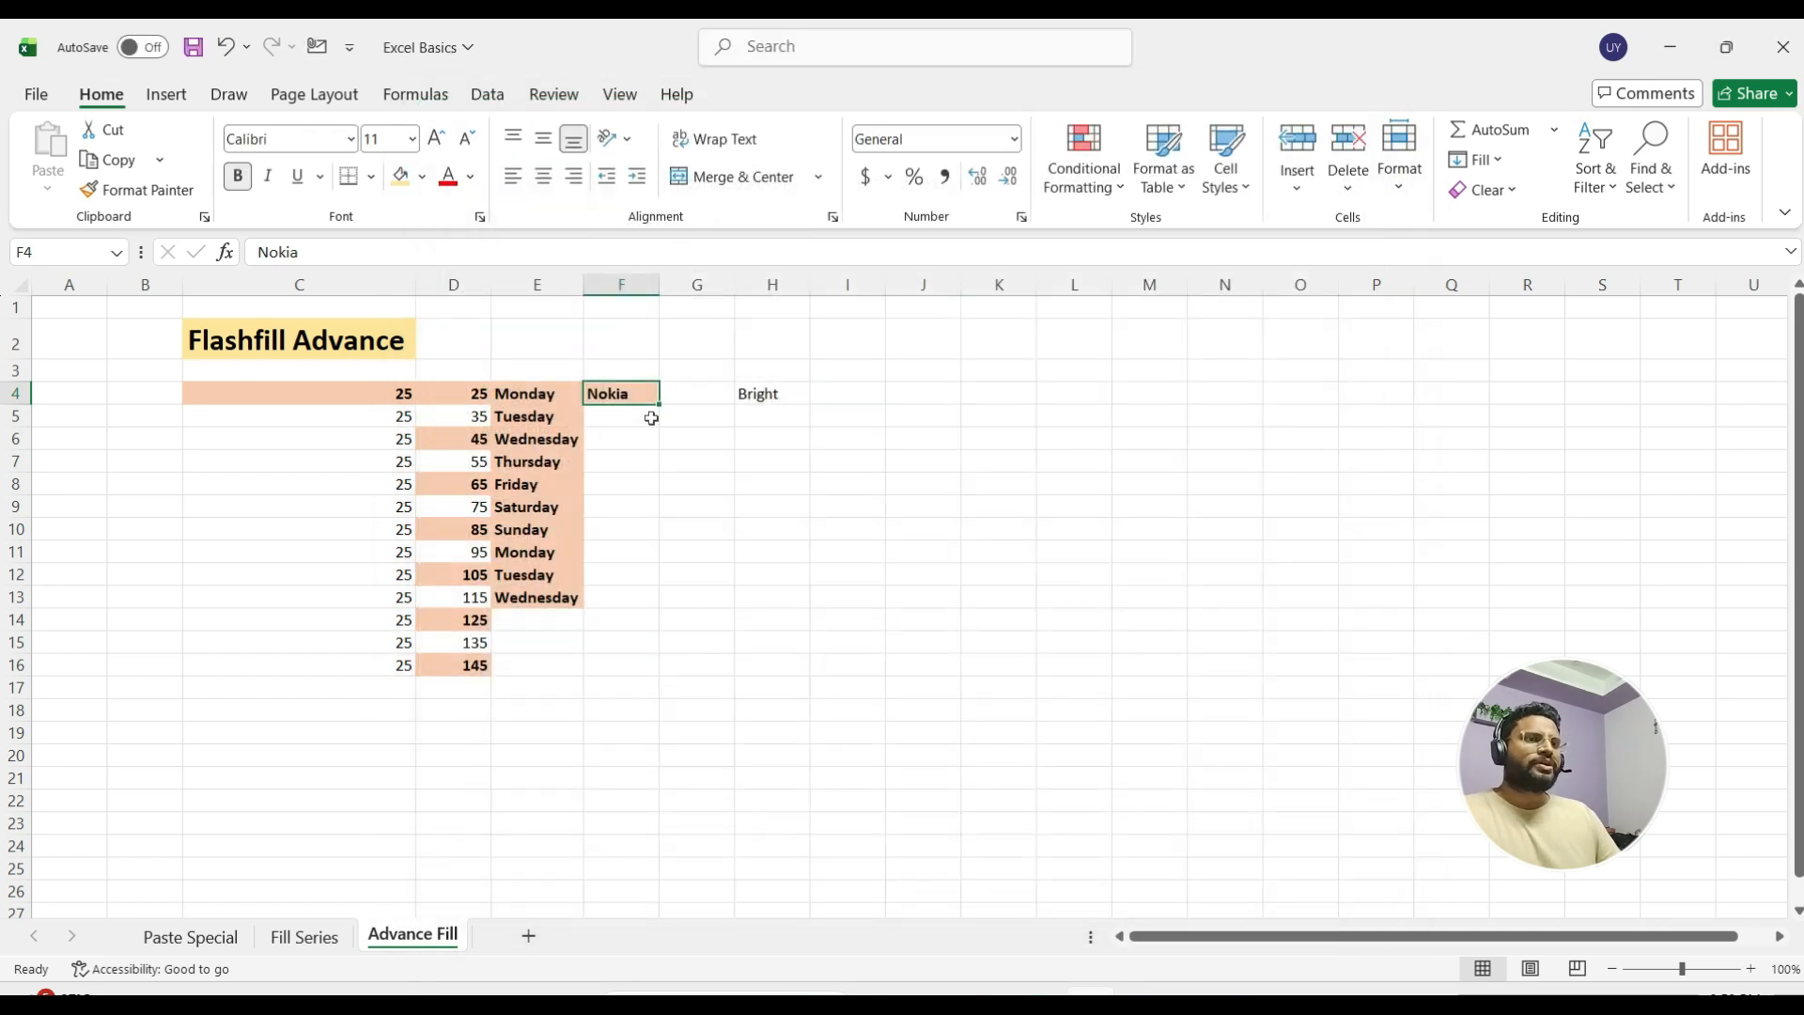
left_click_drag(661, 406, 671, 542)
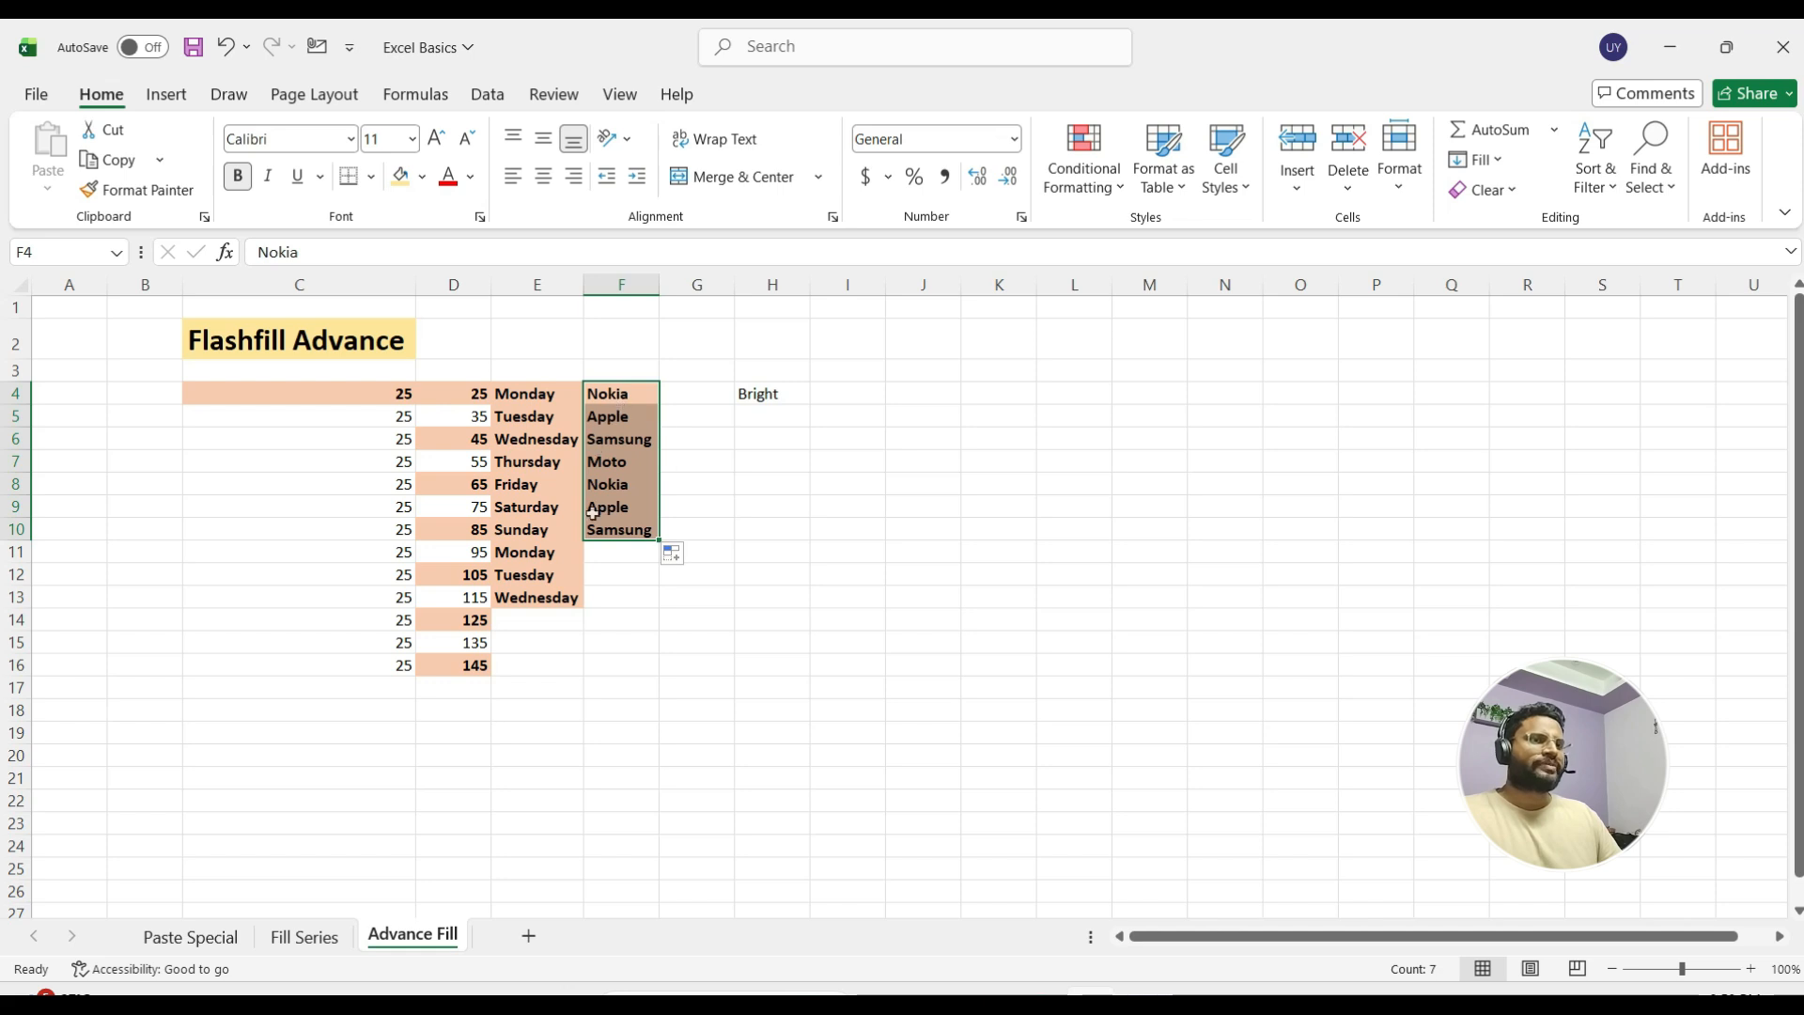
left_click(752, 528)
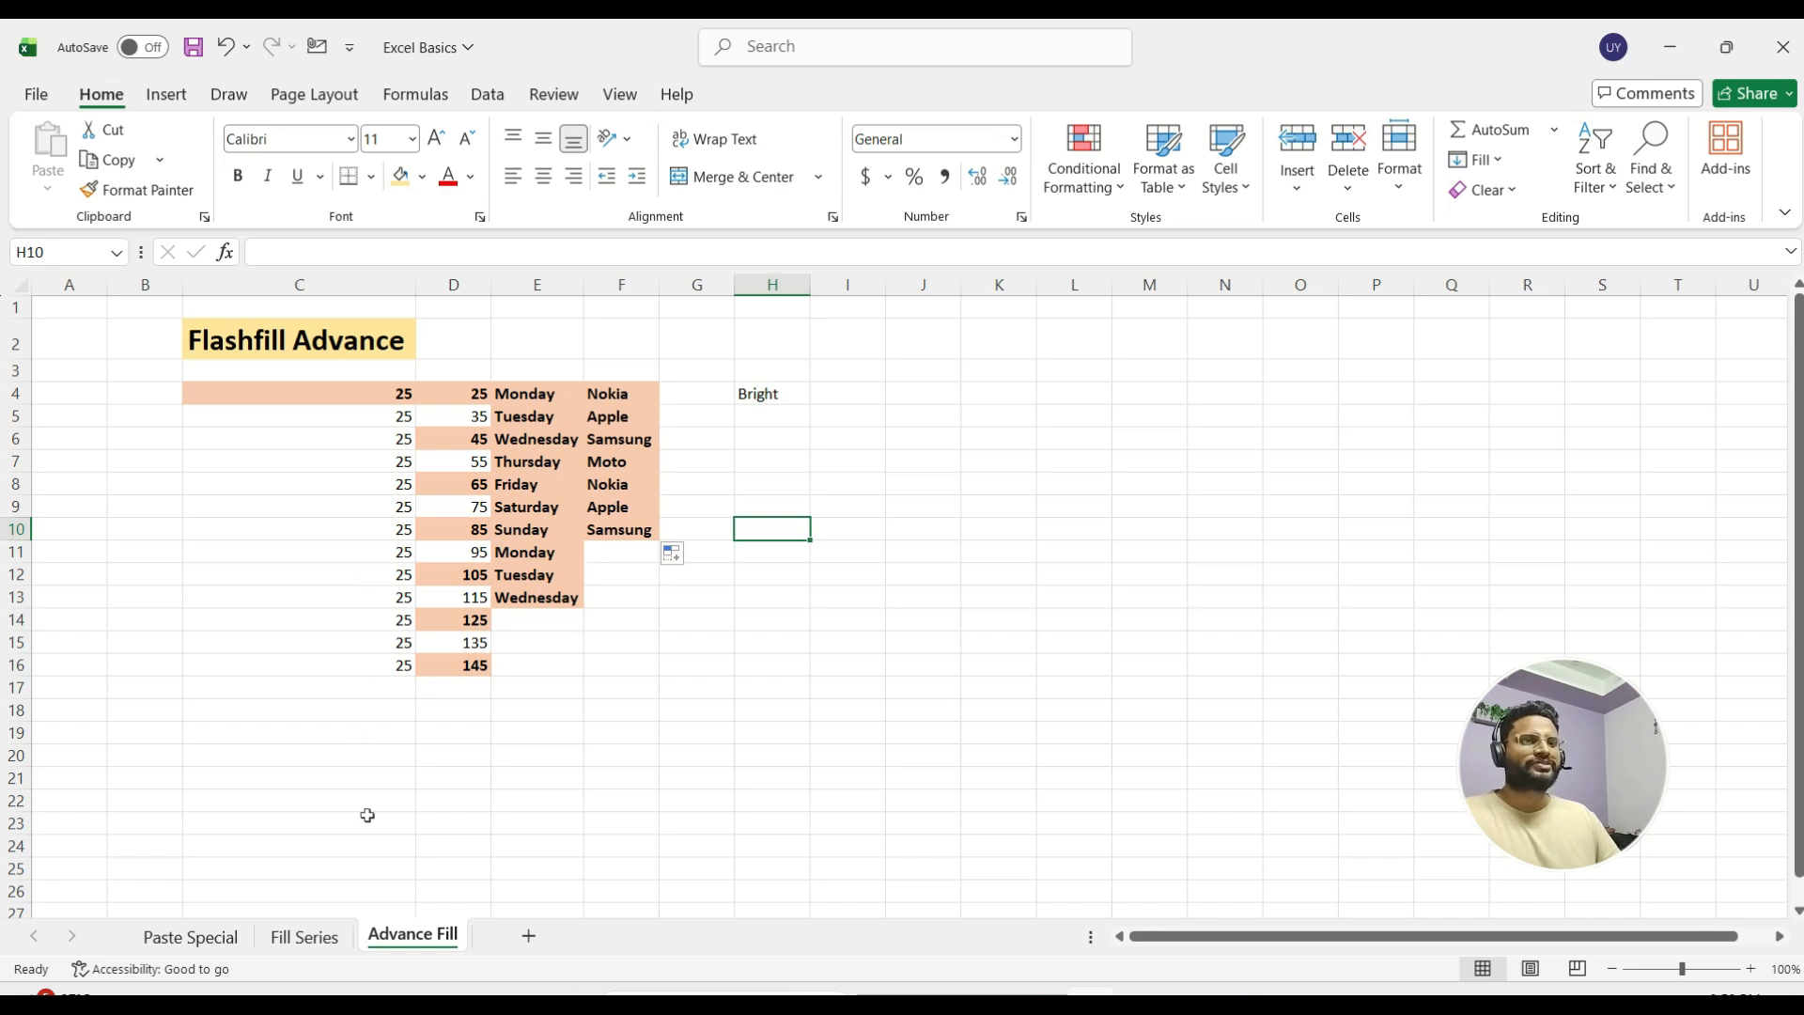
Add a new worksheet and enter Nokia in cell D4
left_click(530, 936)
left_click(304, 387)
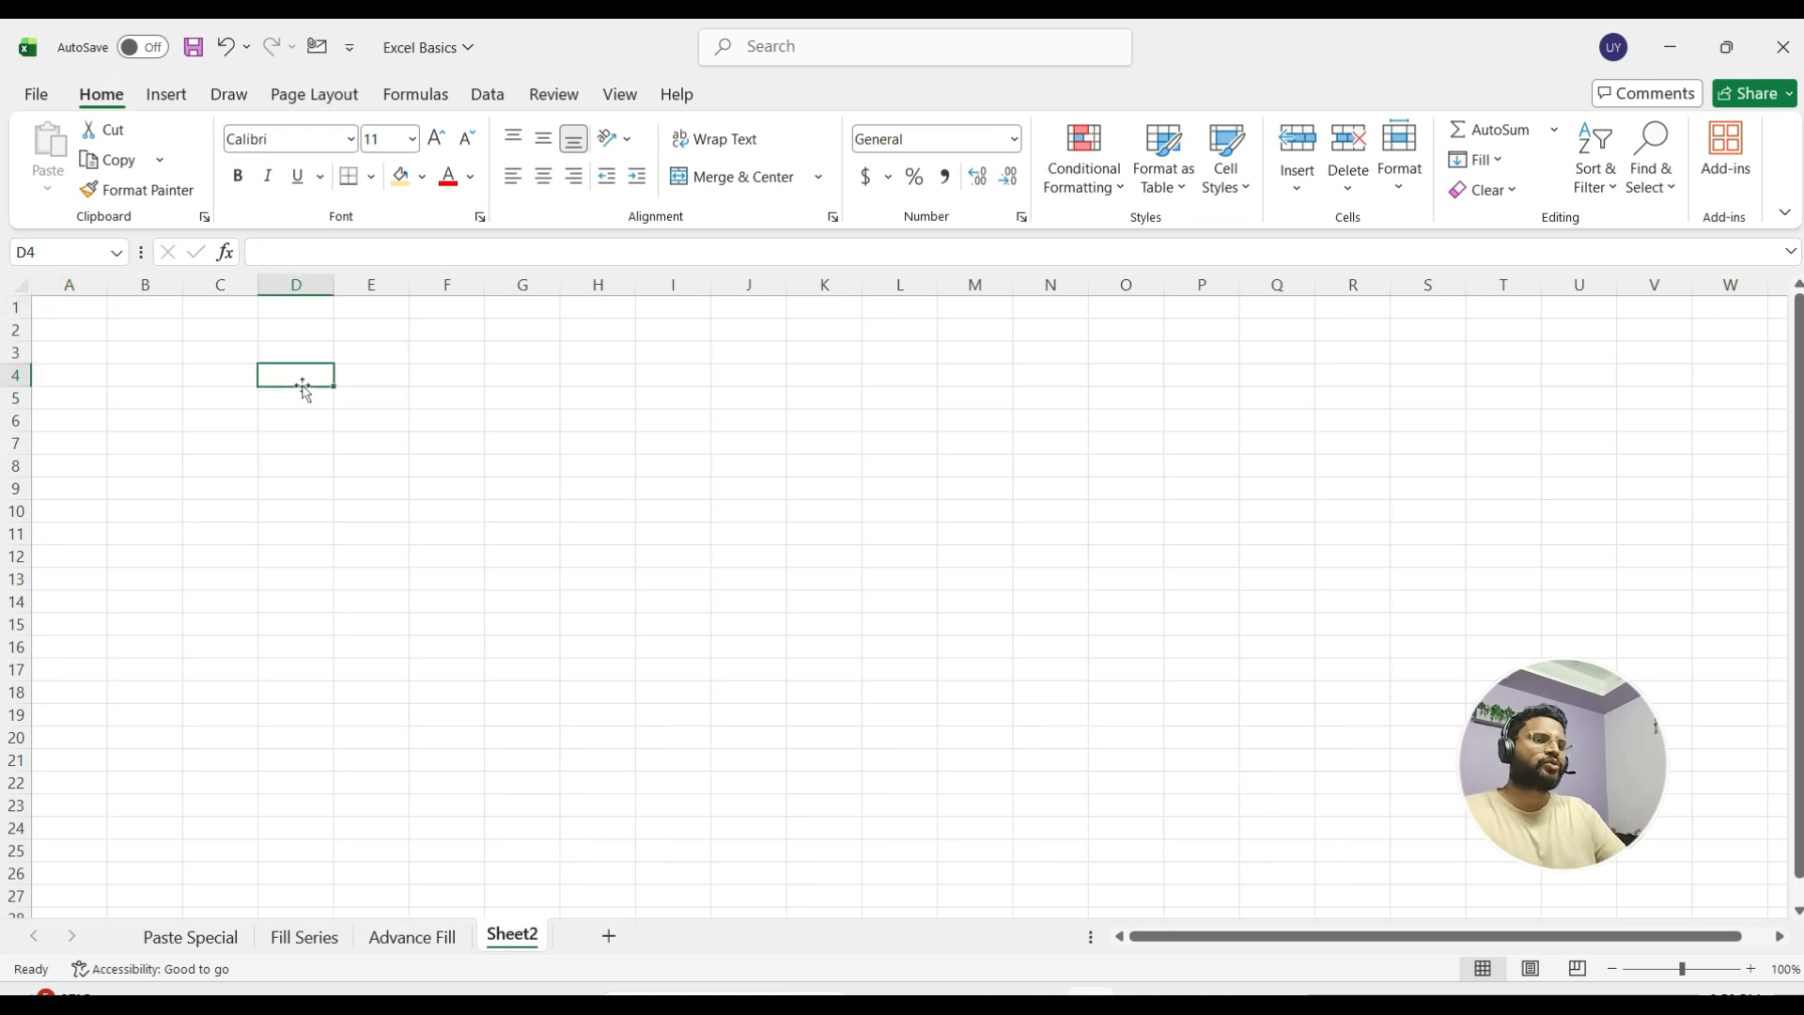
type("Nokia")
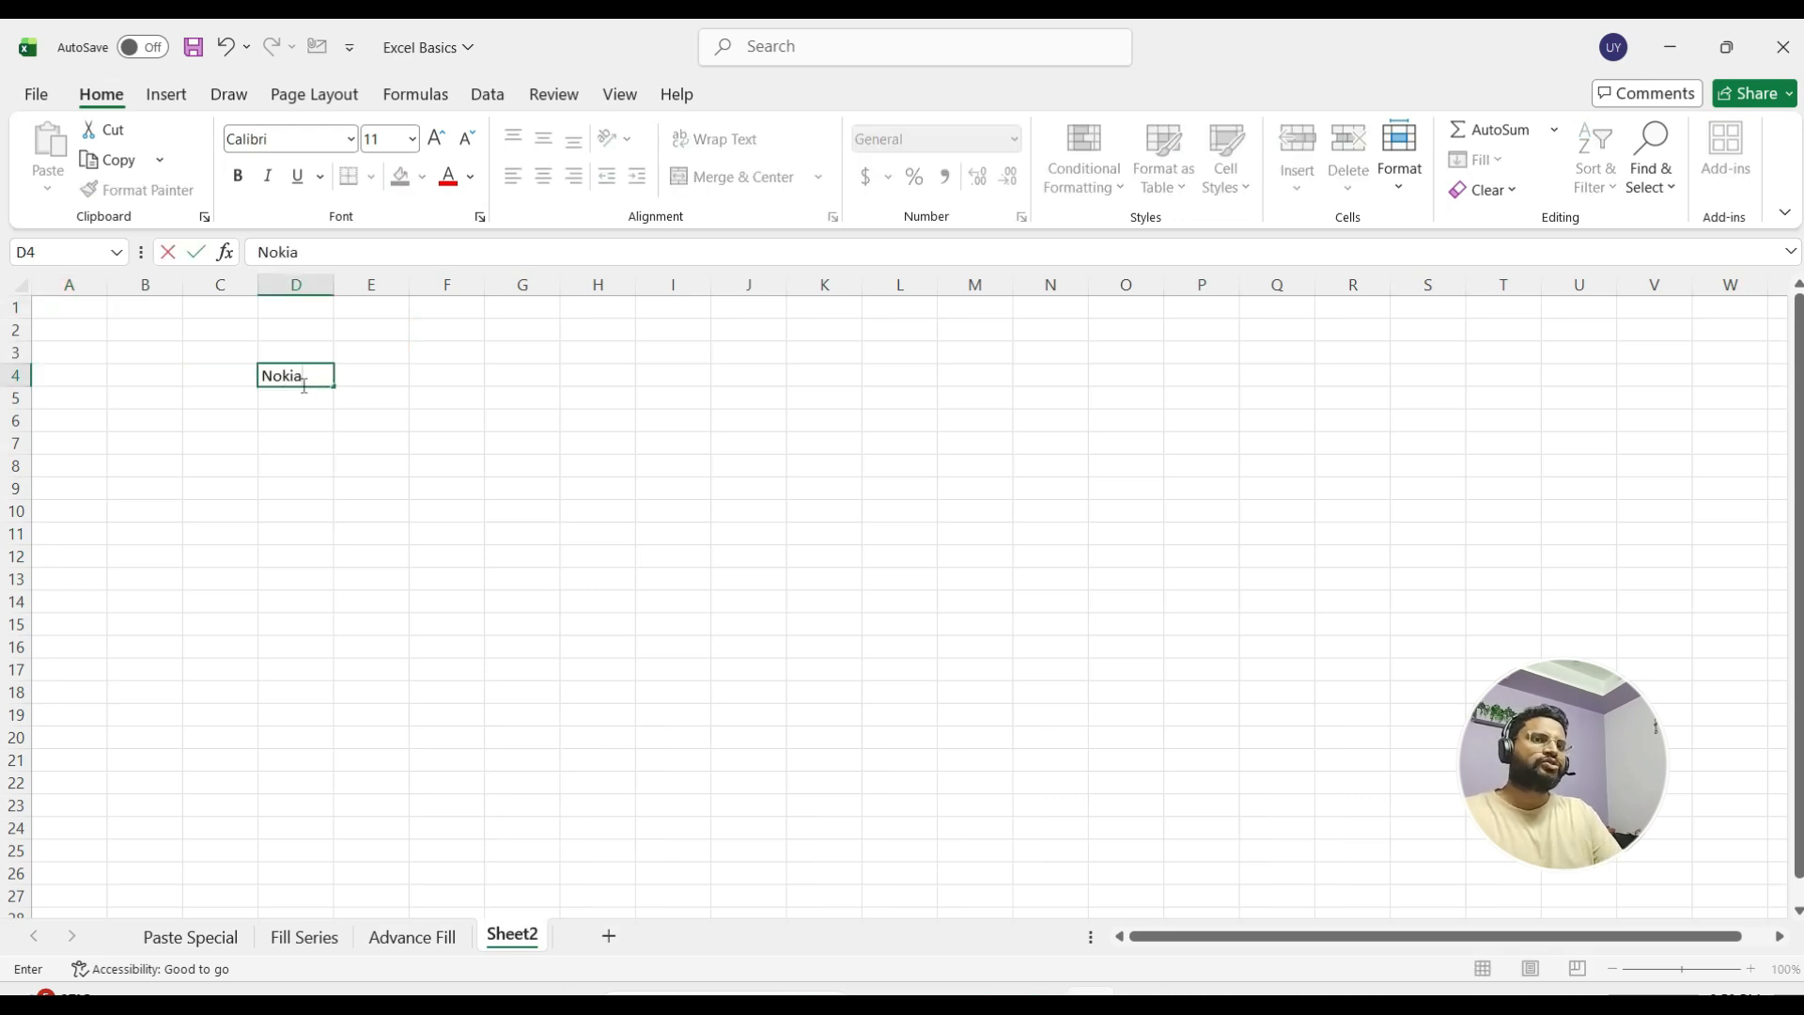
key("Return")
Replace the entry in D4 with Apple and autofill the phone brands down to D9
left_click(304, 383)
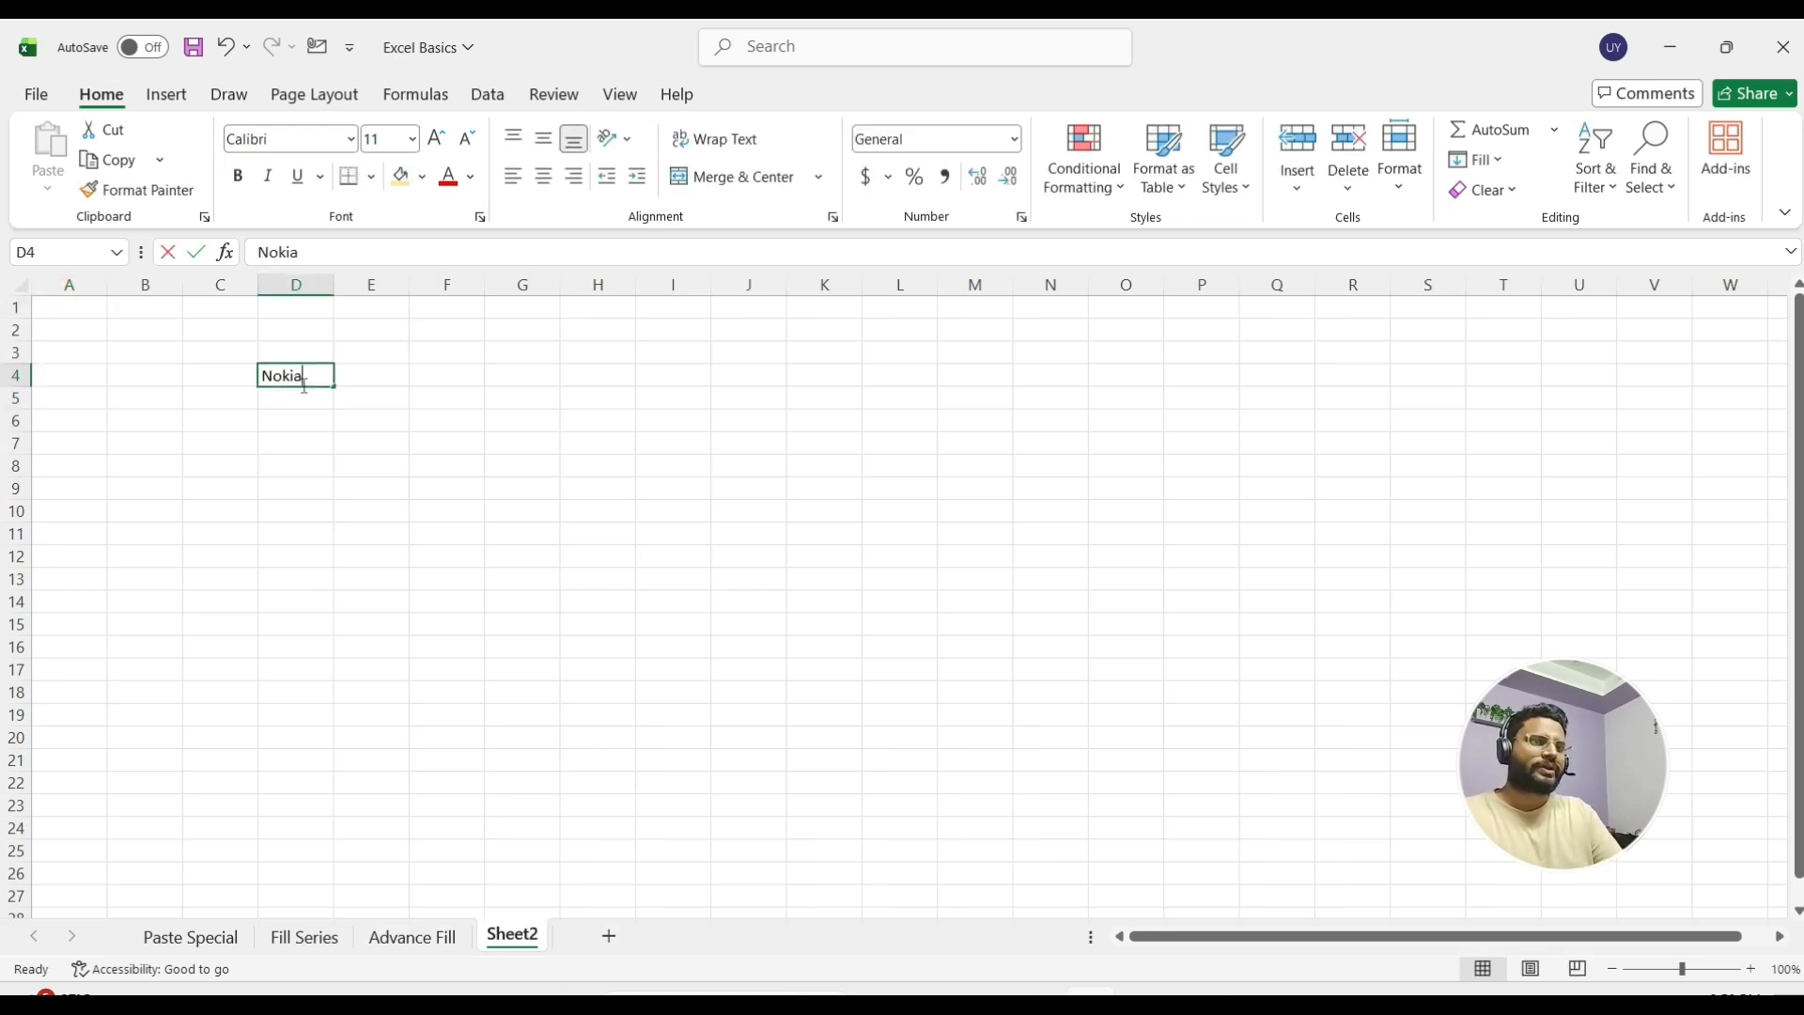
type("Apple")
left_click(304, 385)
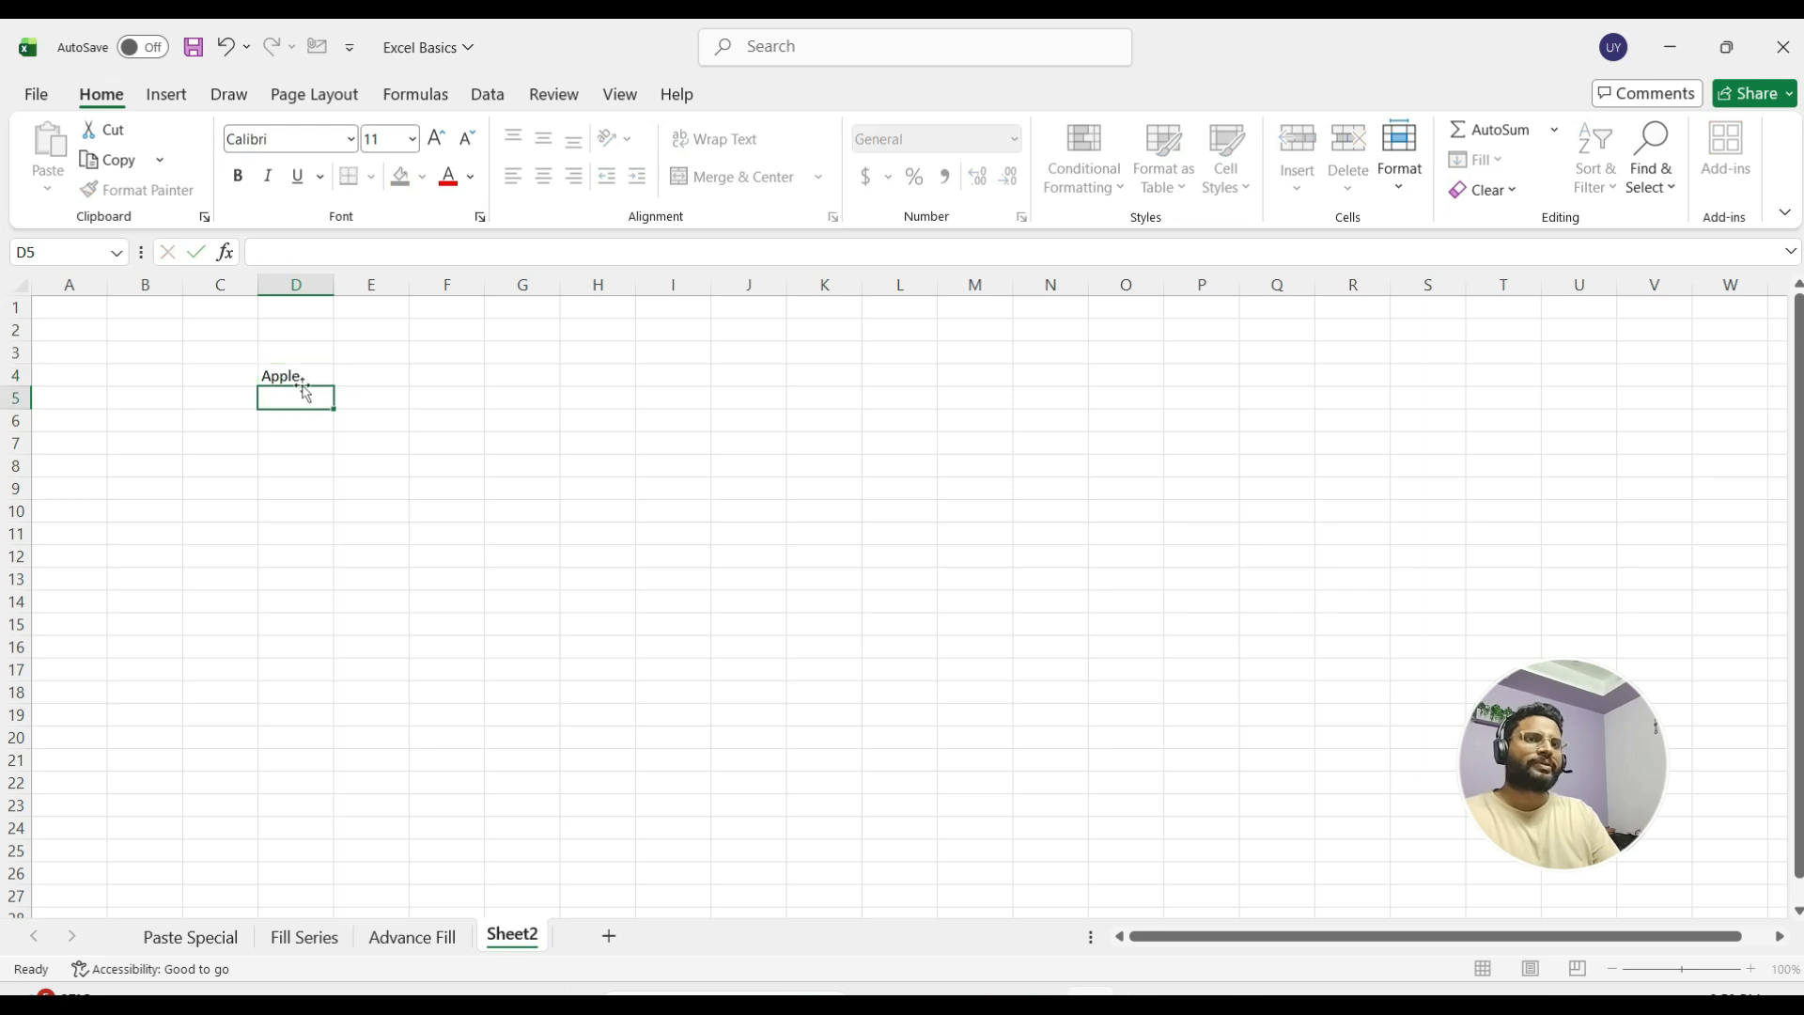
left_click_drag(329, 388, 360, 515)
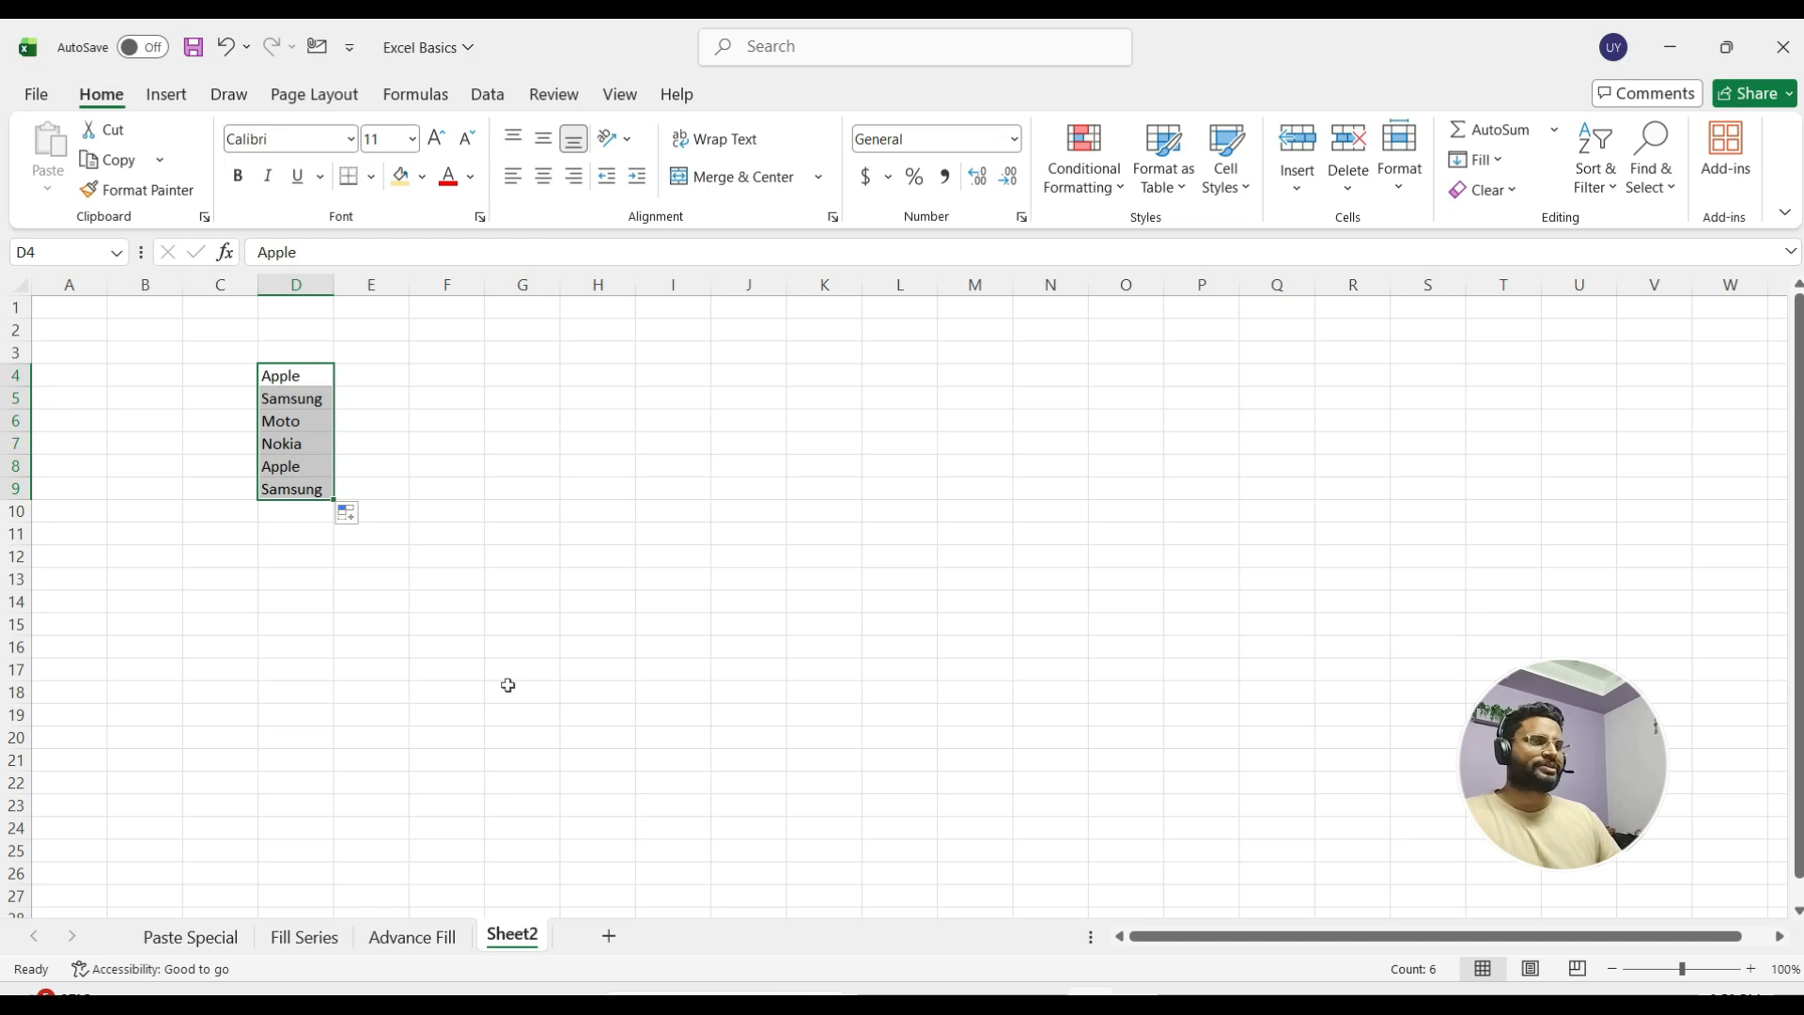
Return to the Advance Fill sheet and select the Bright cell H4
left_click(413, 937)
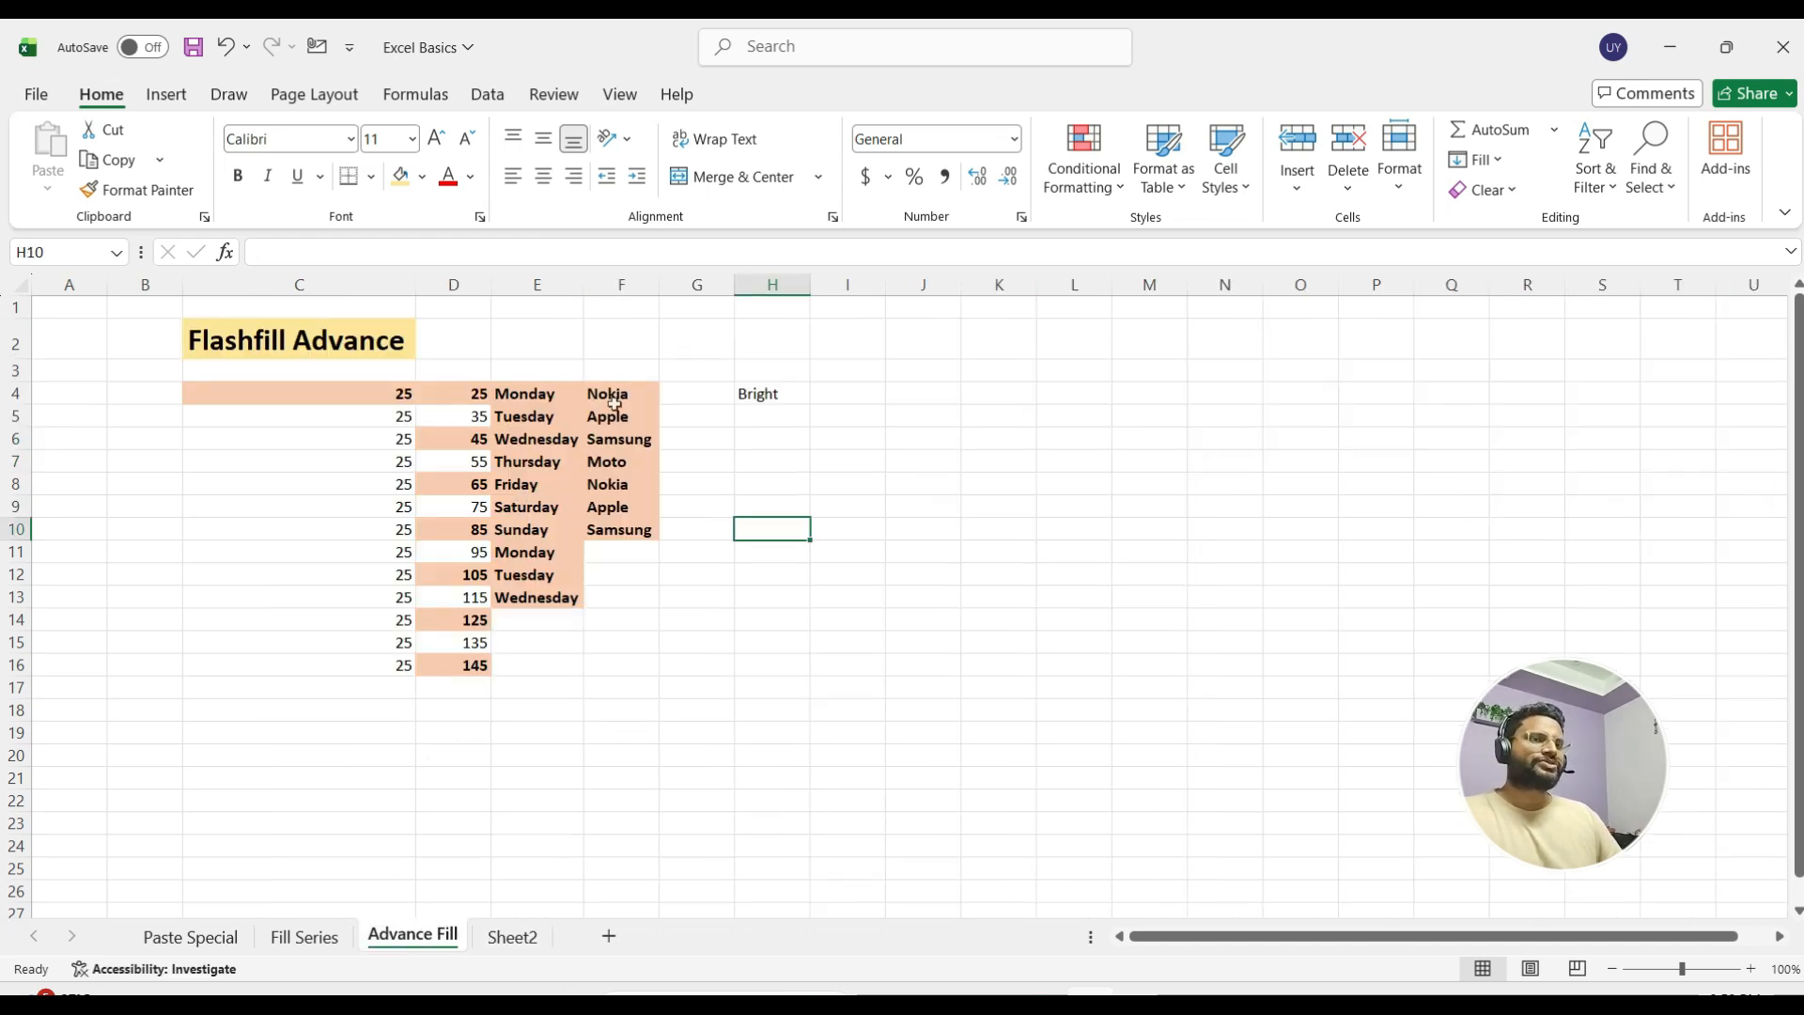
left_click(787, 395)
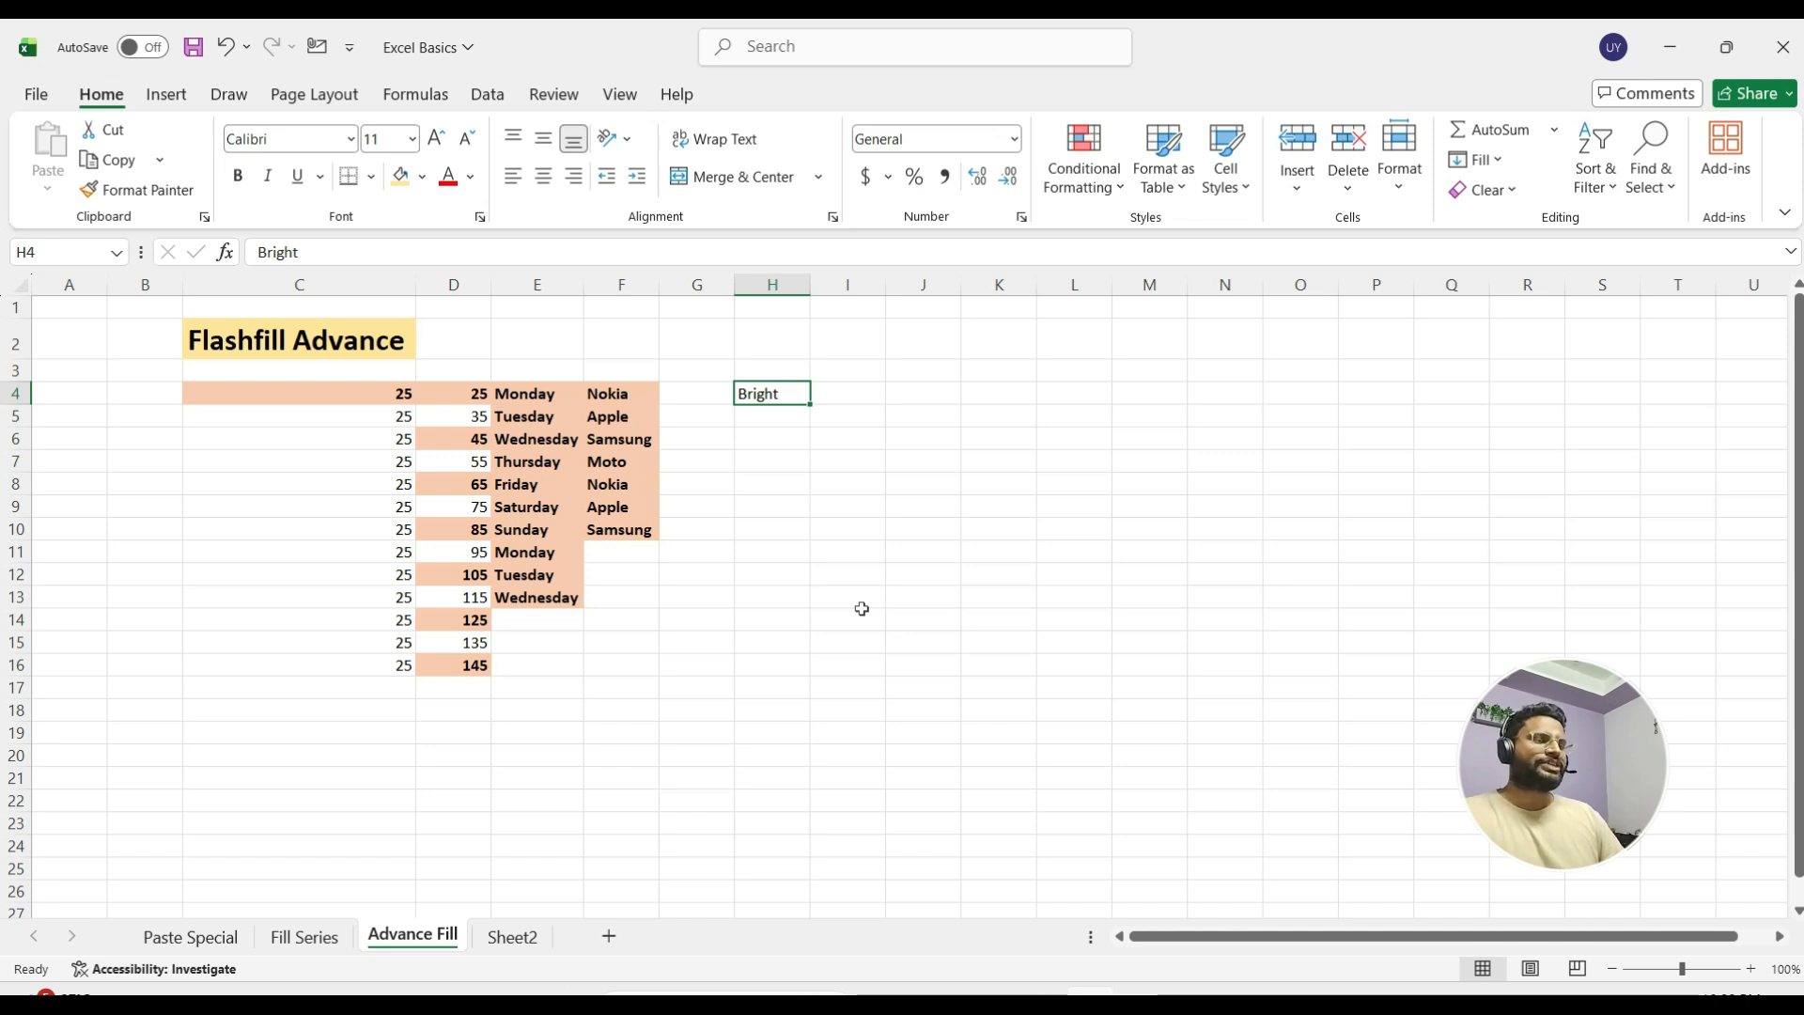
Select the range G4:J14 and fill Bright down column H from H4 to H14
key("Left")
key("shift+Right")
key("shift+Right")
key("shift+Right")
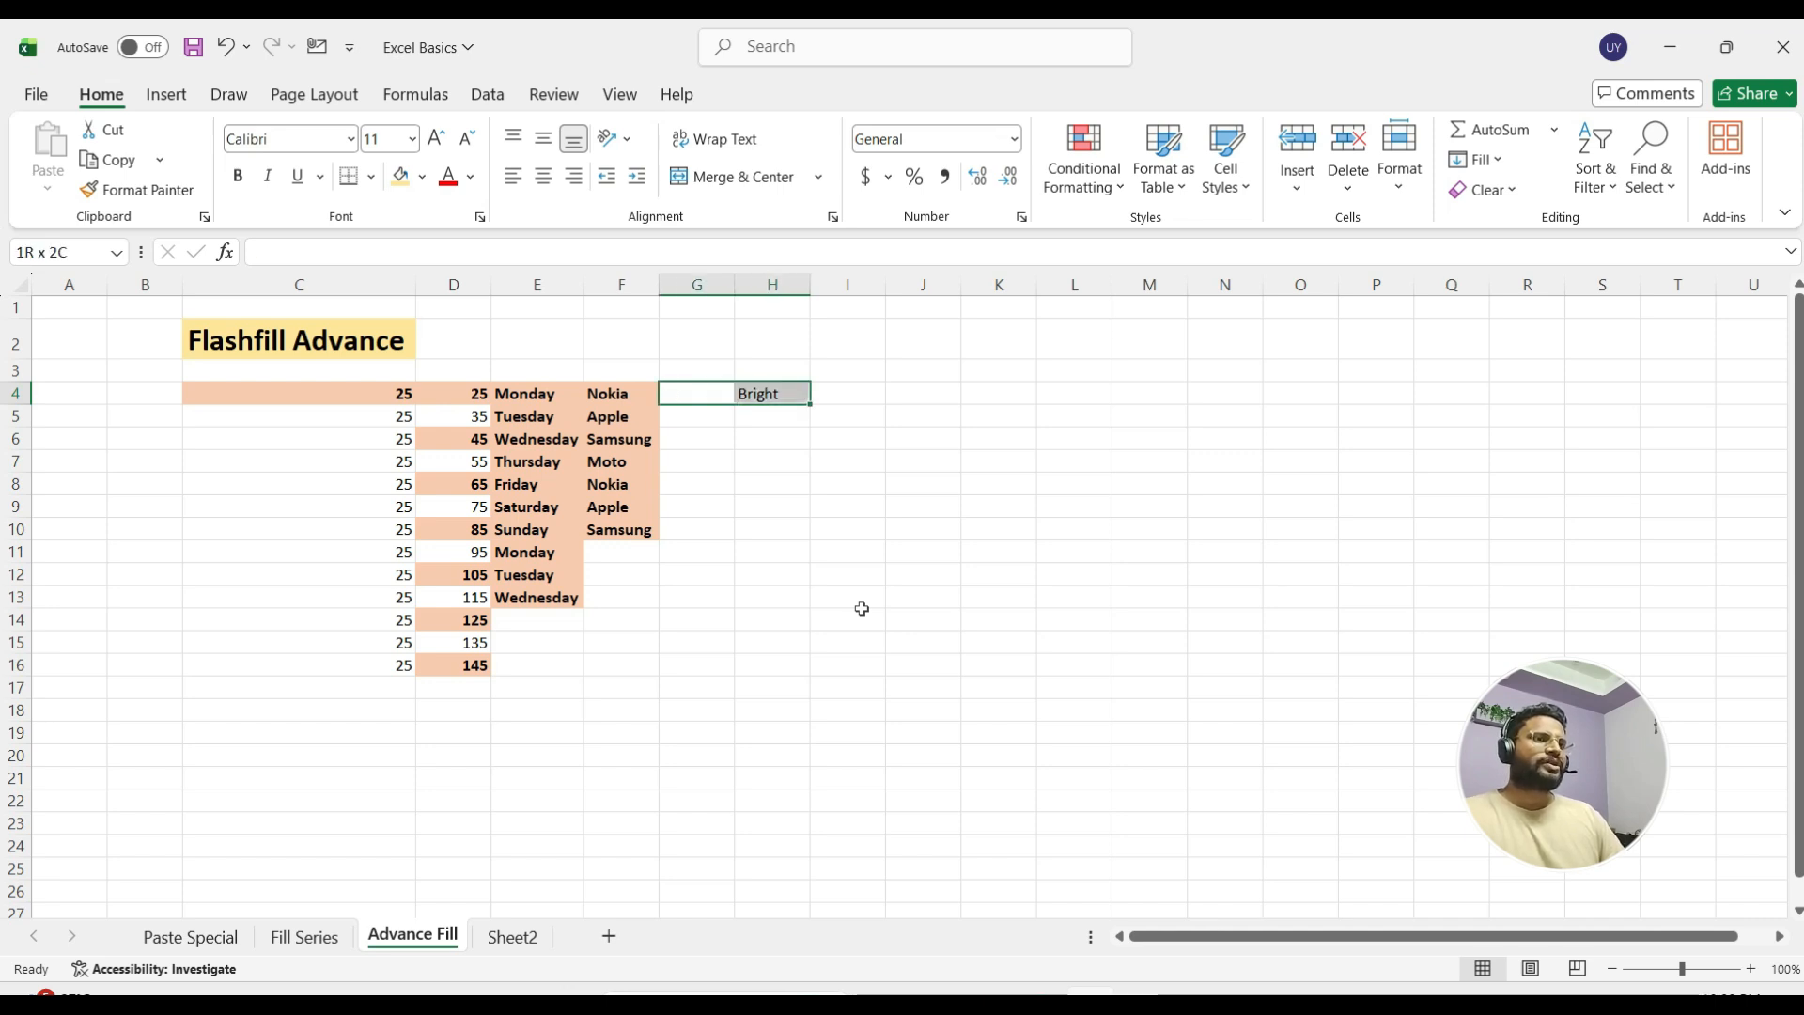
key("shift+Down")
key("shift+Down")
key("shift+Down")
key("shift+Down")
key("shift+Down")
key("shift+Down")
key("shift+Down")
key("shift+Down")
key("shift+Down")
key("shift+Down")
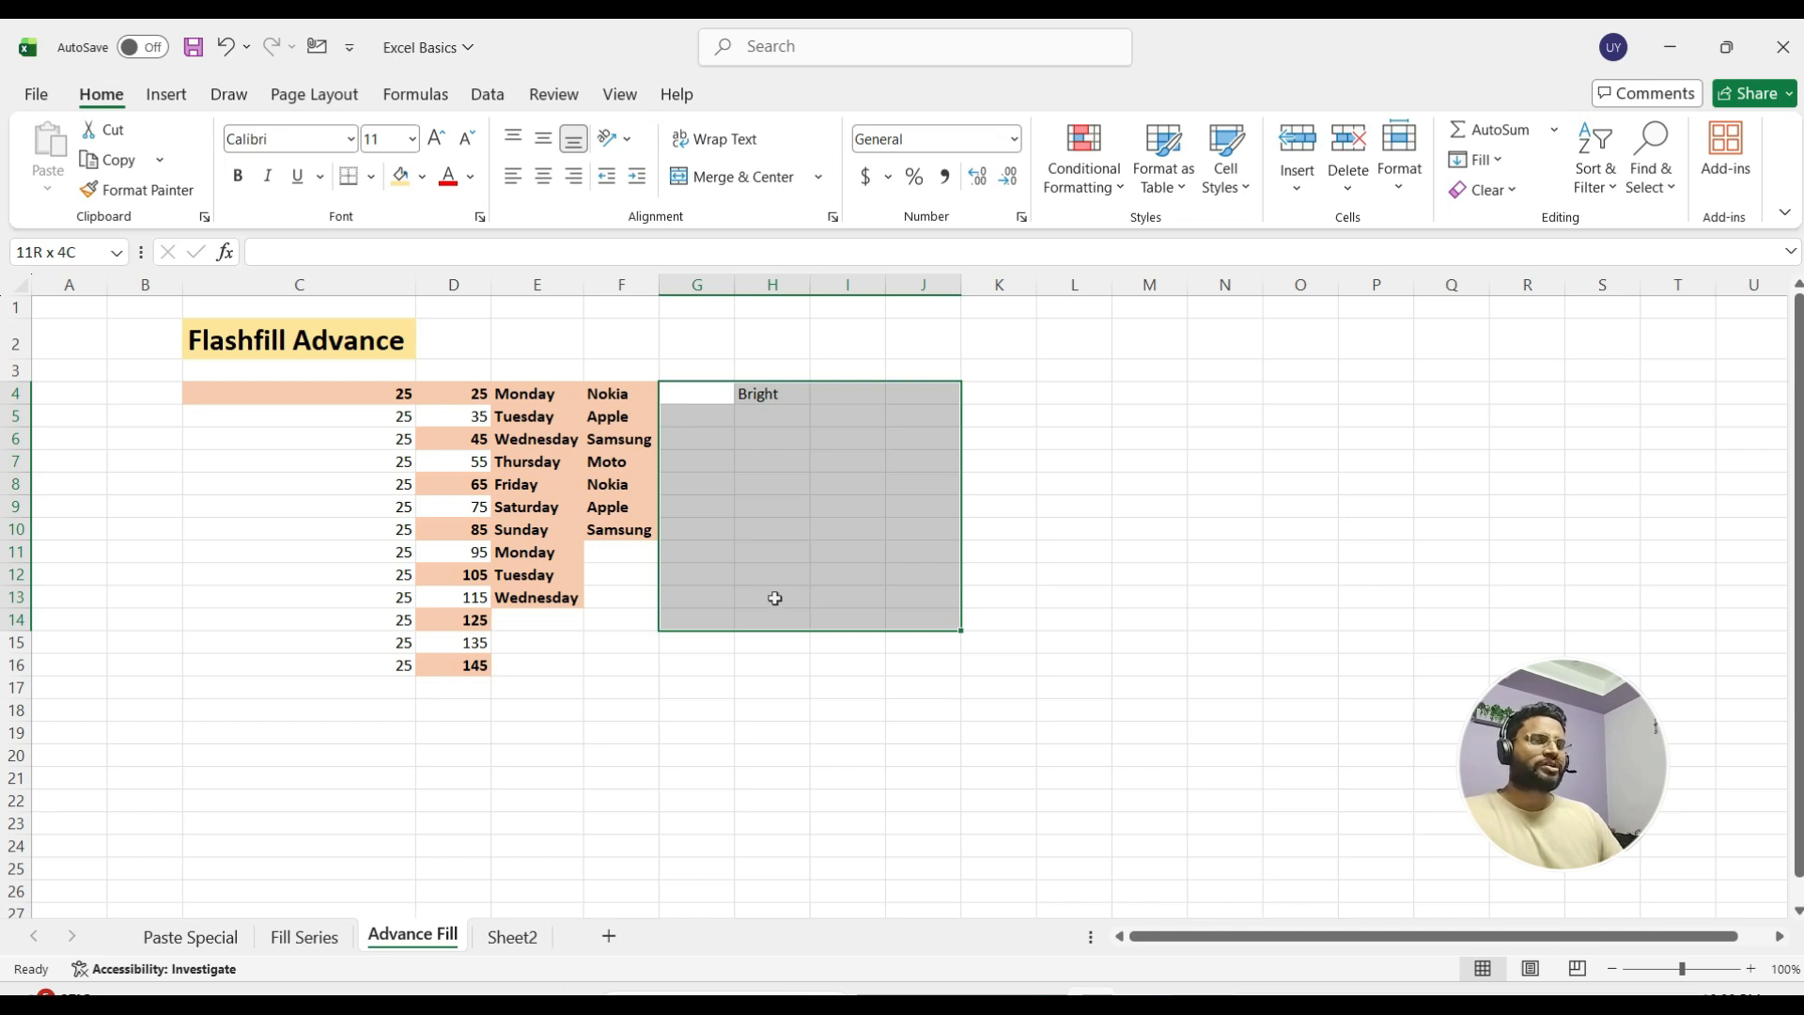
key("ctrl+e")
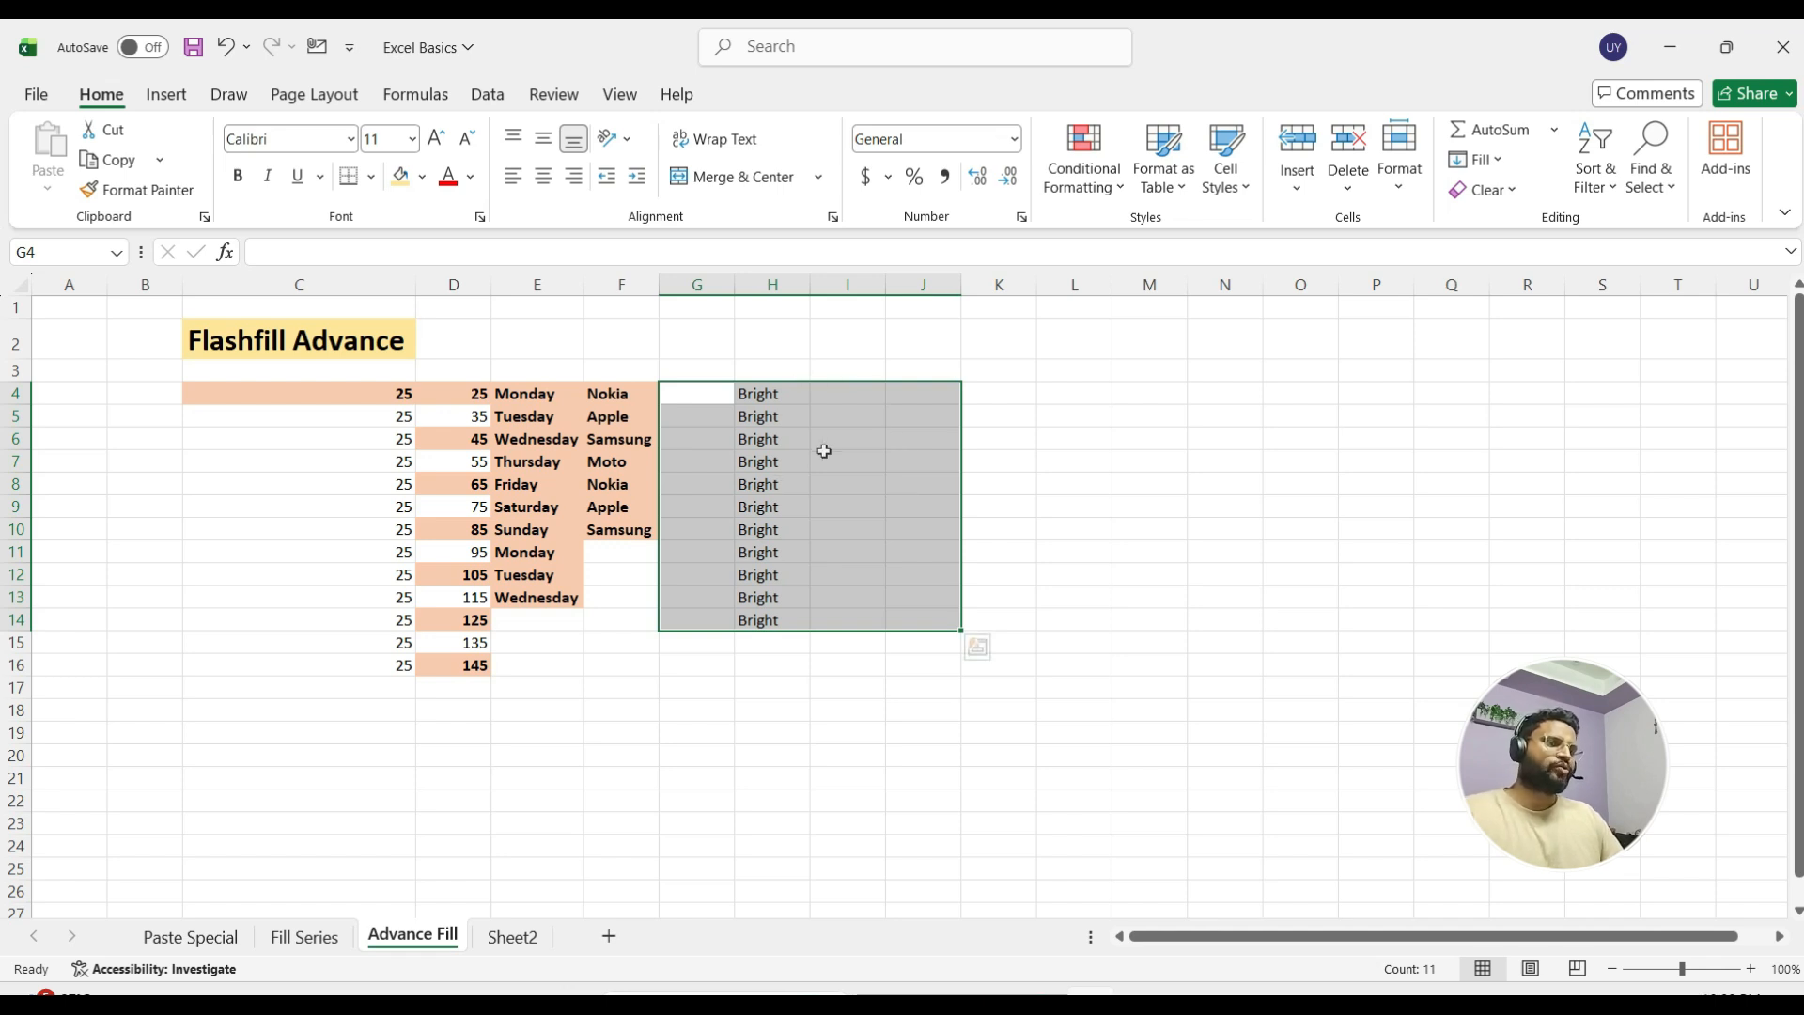
Clear the contents of G4:J14 and enter Bright in H4 again
key("Delete")
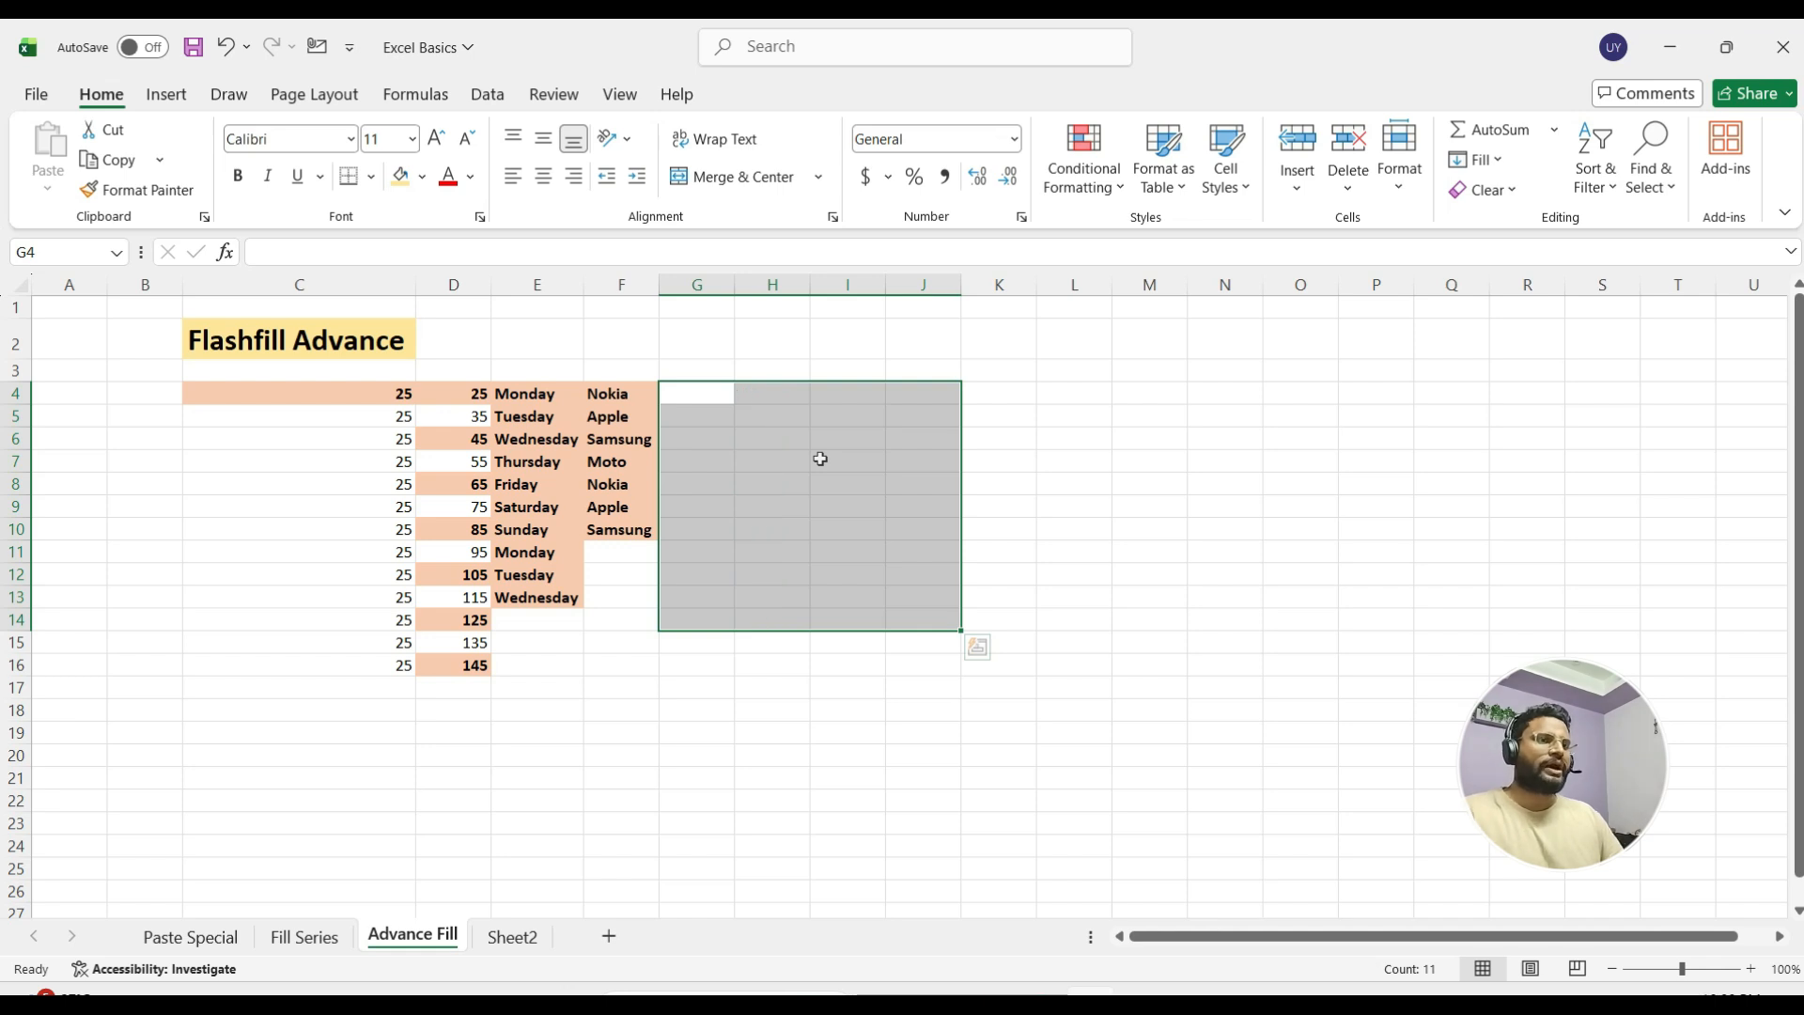
left_click(744, 393)
type("Bri")
type("ht")
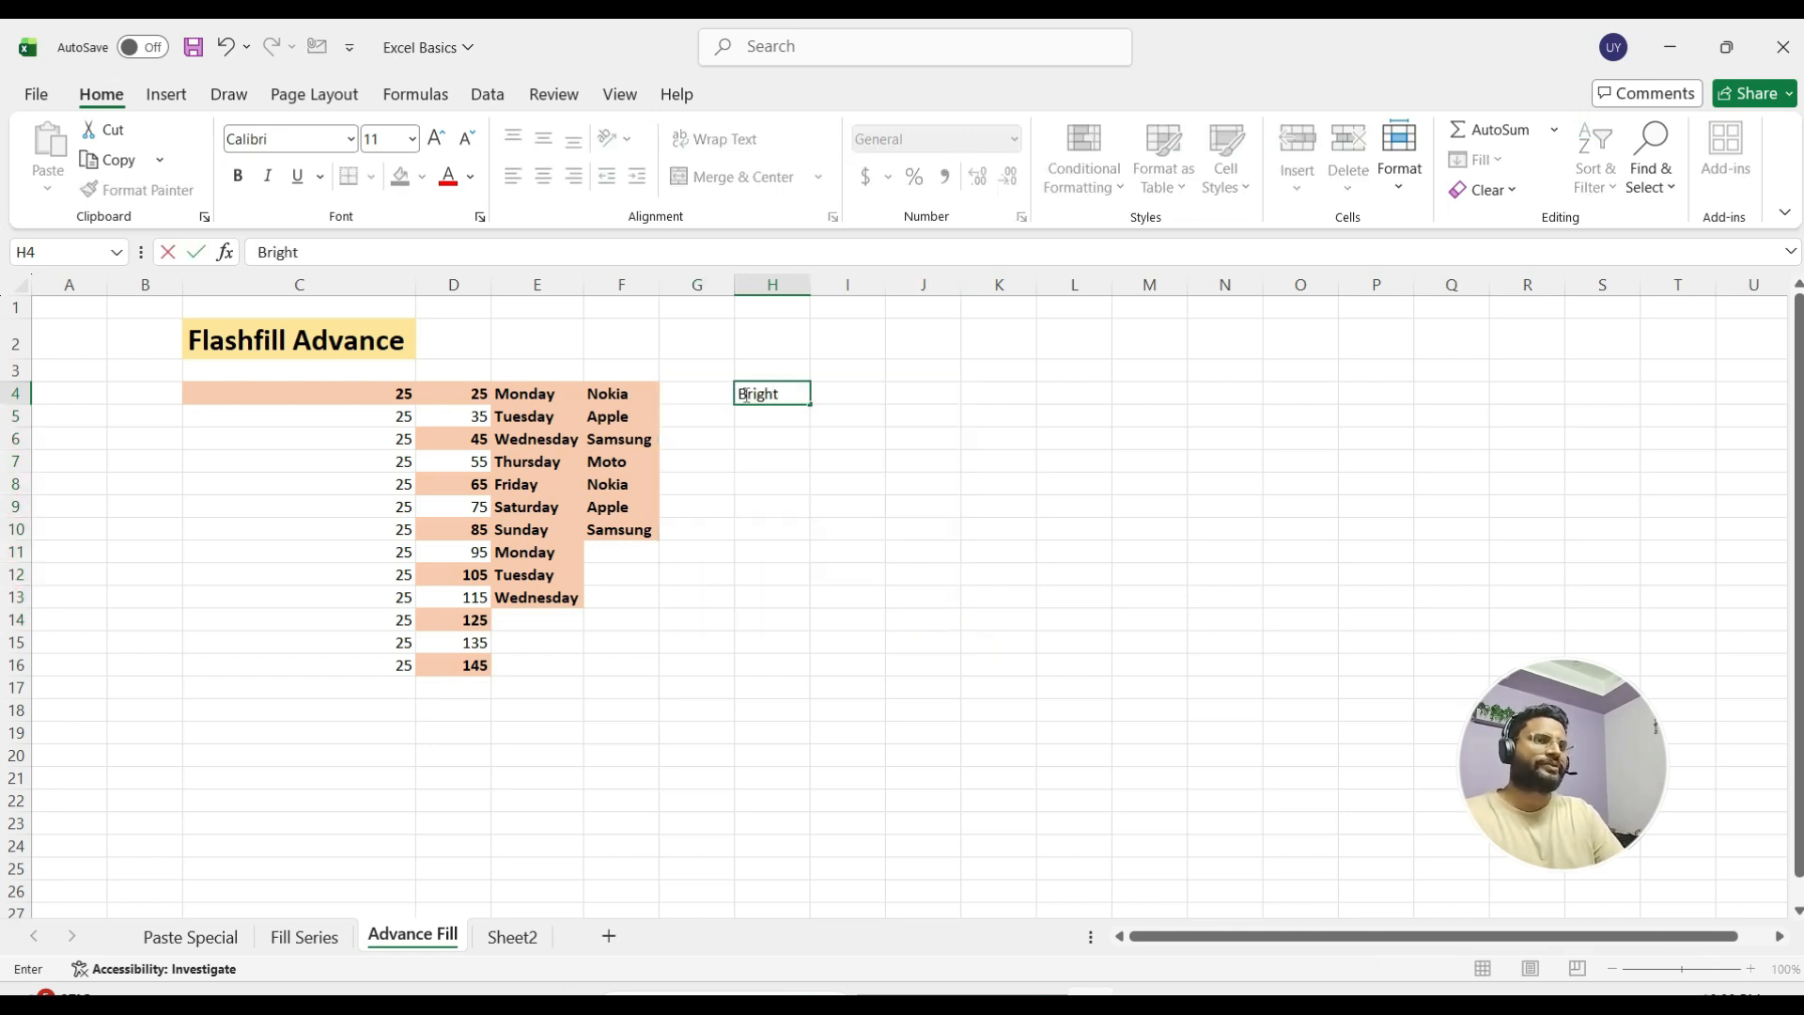
key("ctrl+Return")
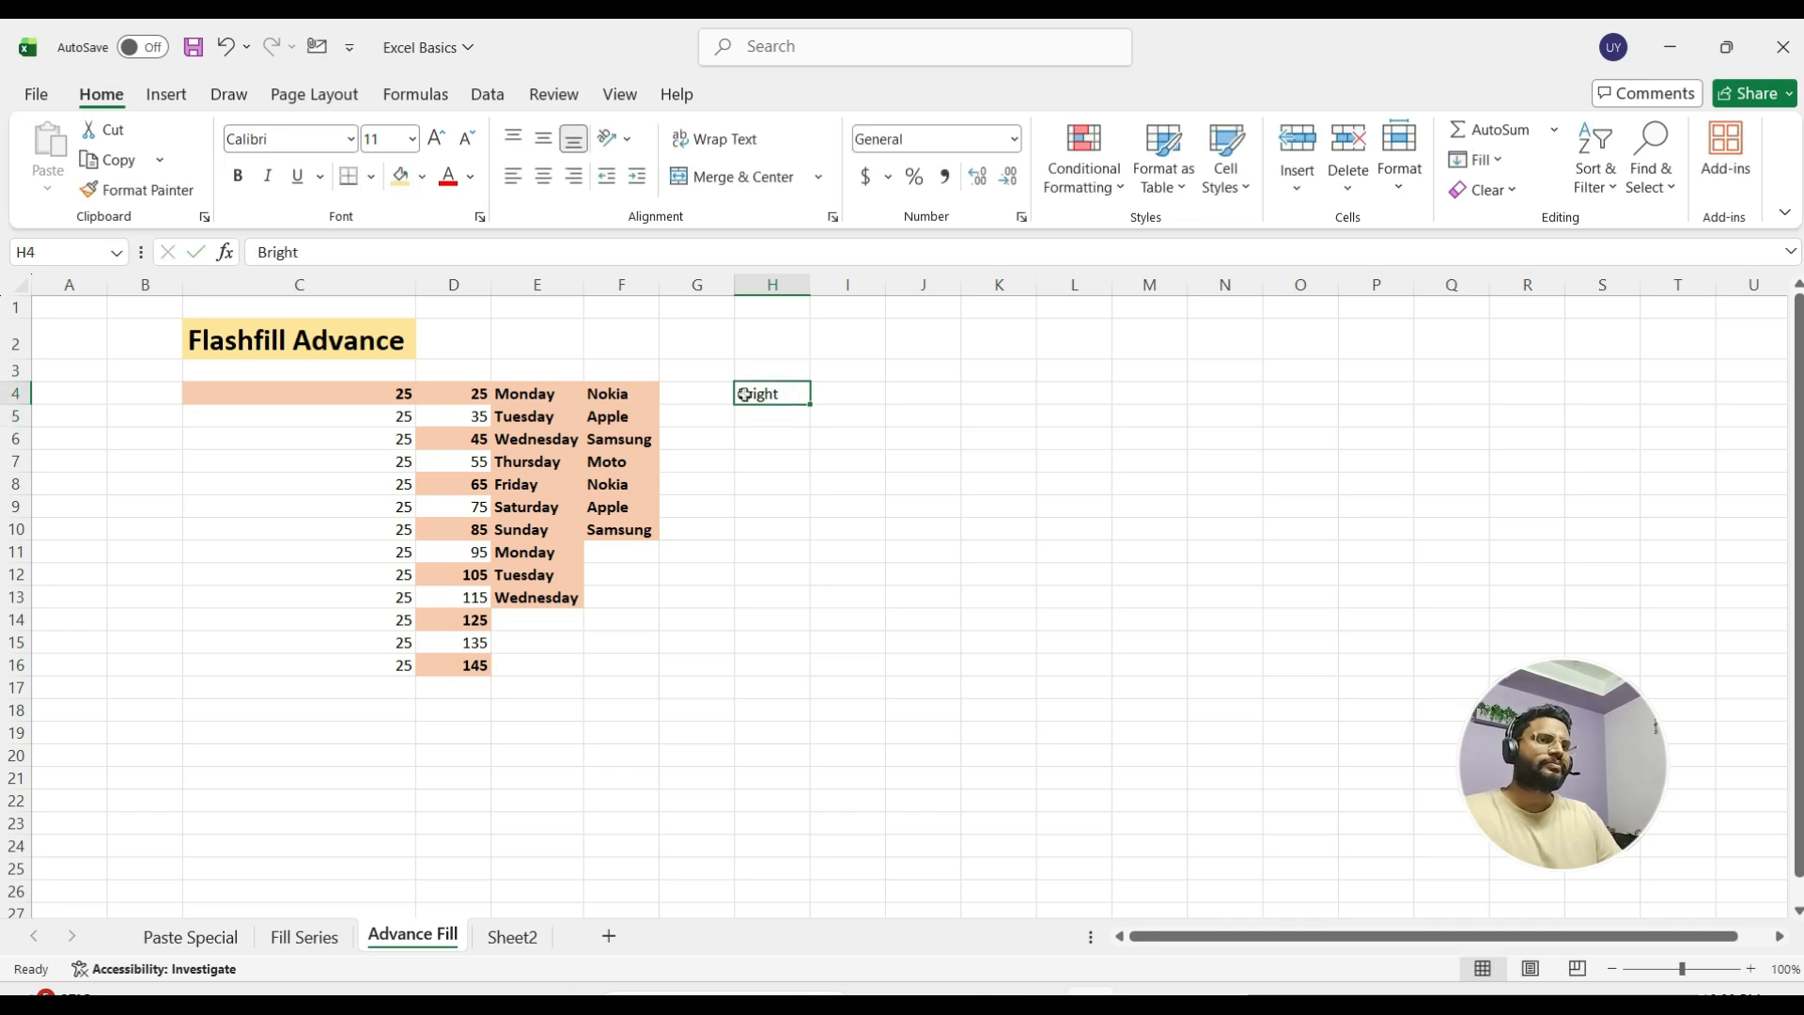
Select H4:K15 and fill Bright from H4 down and to the right across the whole range
key("shift+Right")
key("shift+Right")
key("shift+Right")
key("shift+Down")
key("shift+Down")
key("shift+Down")
key("shift+Down")
key("shift+Down")
key("shift+Down")
key("shift+Down")
key("shift+Down")
key("shift+Down")
key("shift+Down")
key("shift+Down")
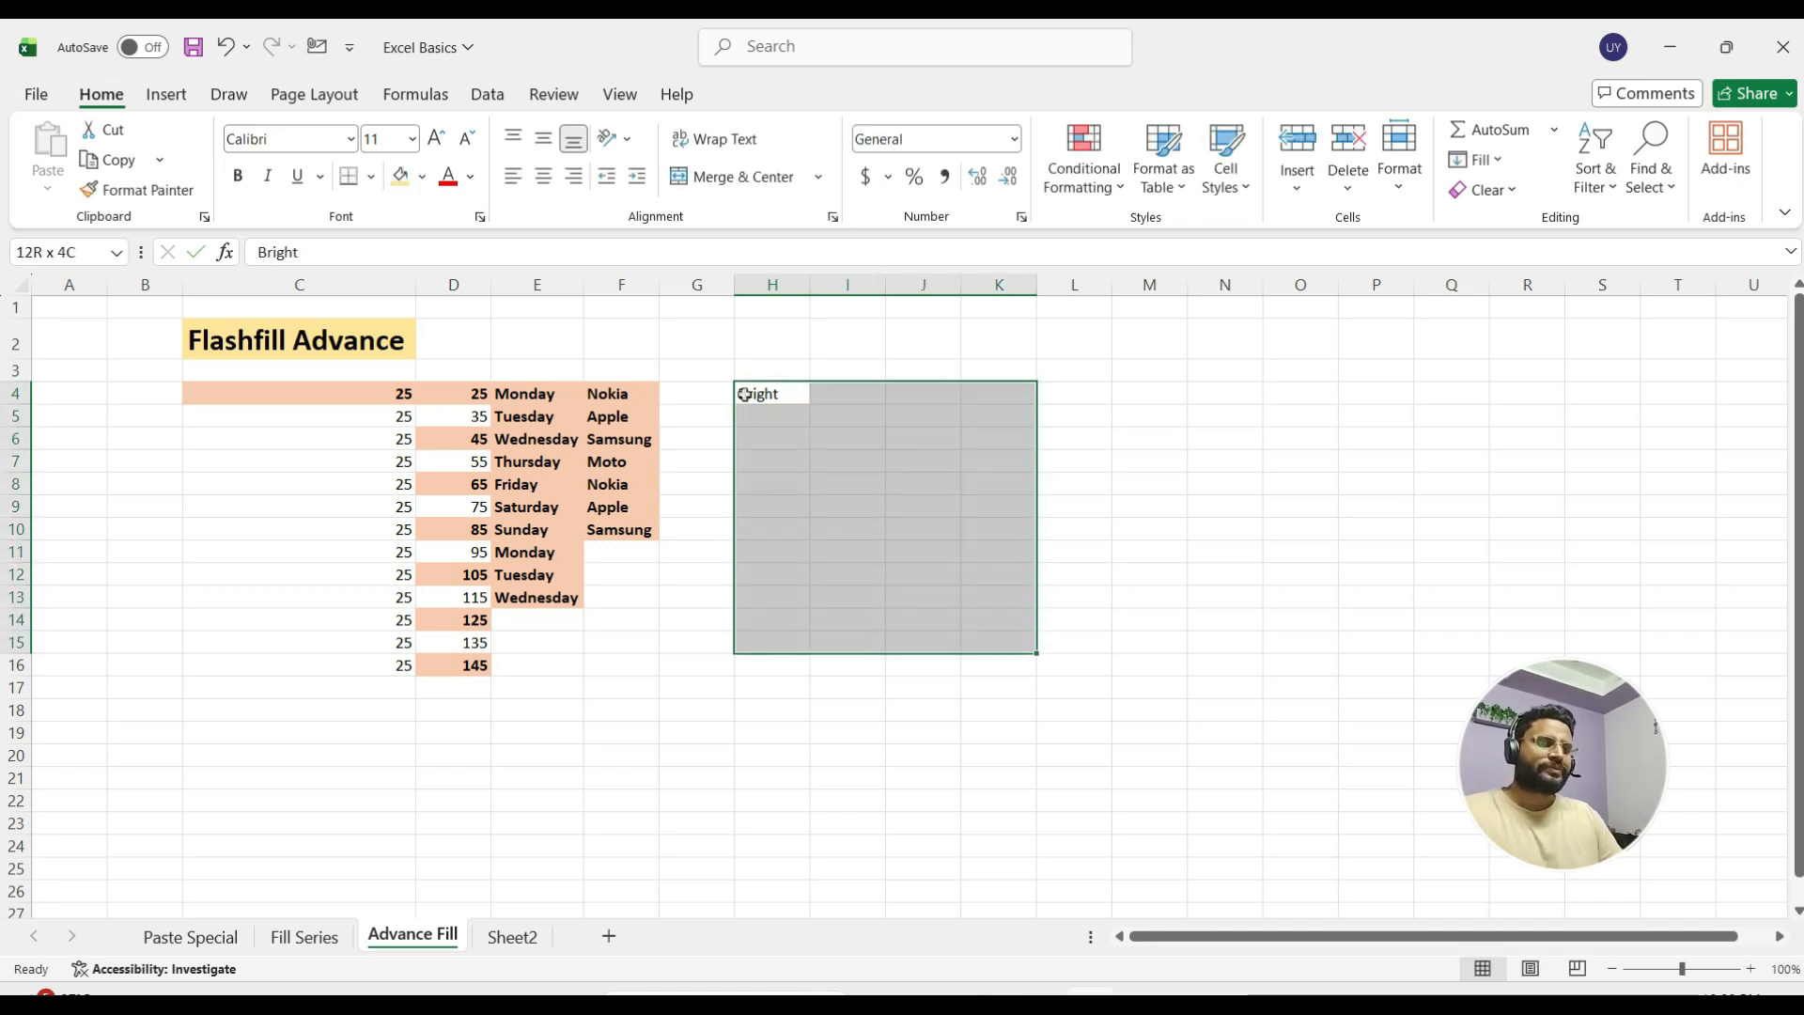
key("ctrl+d")
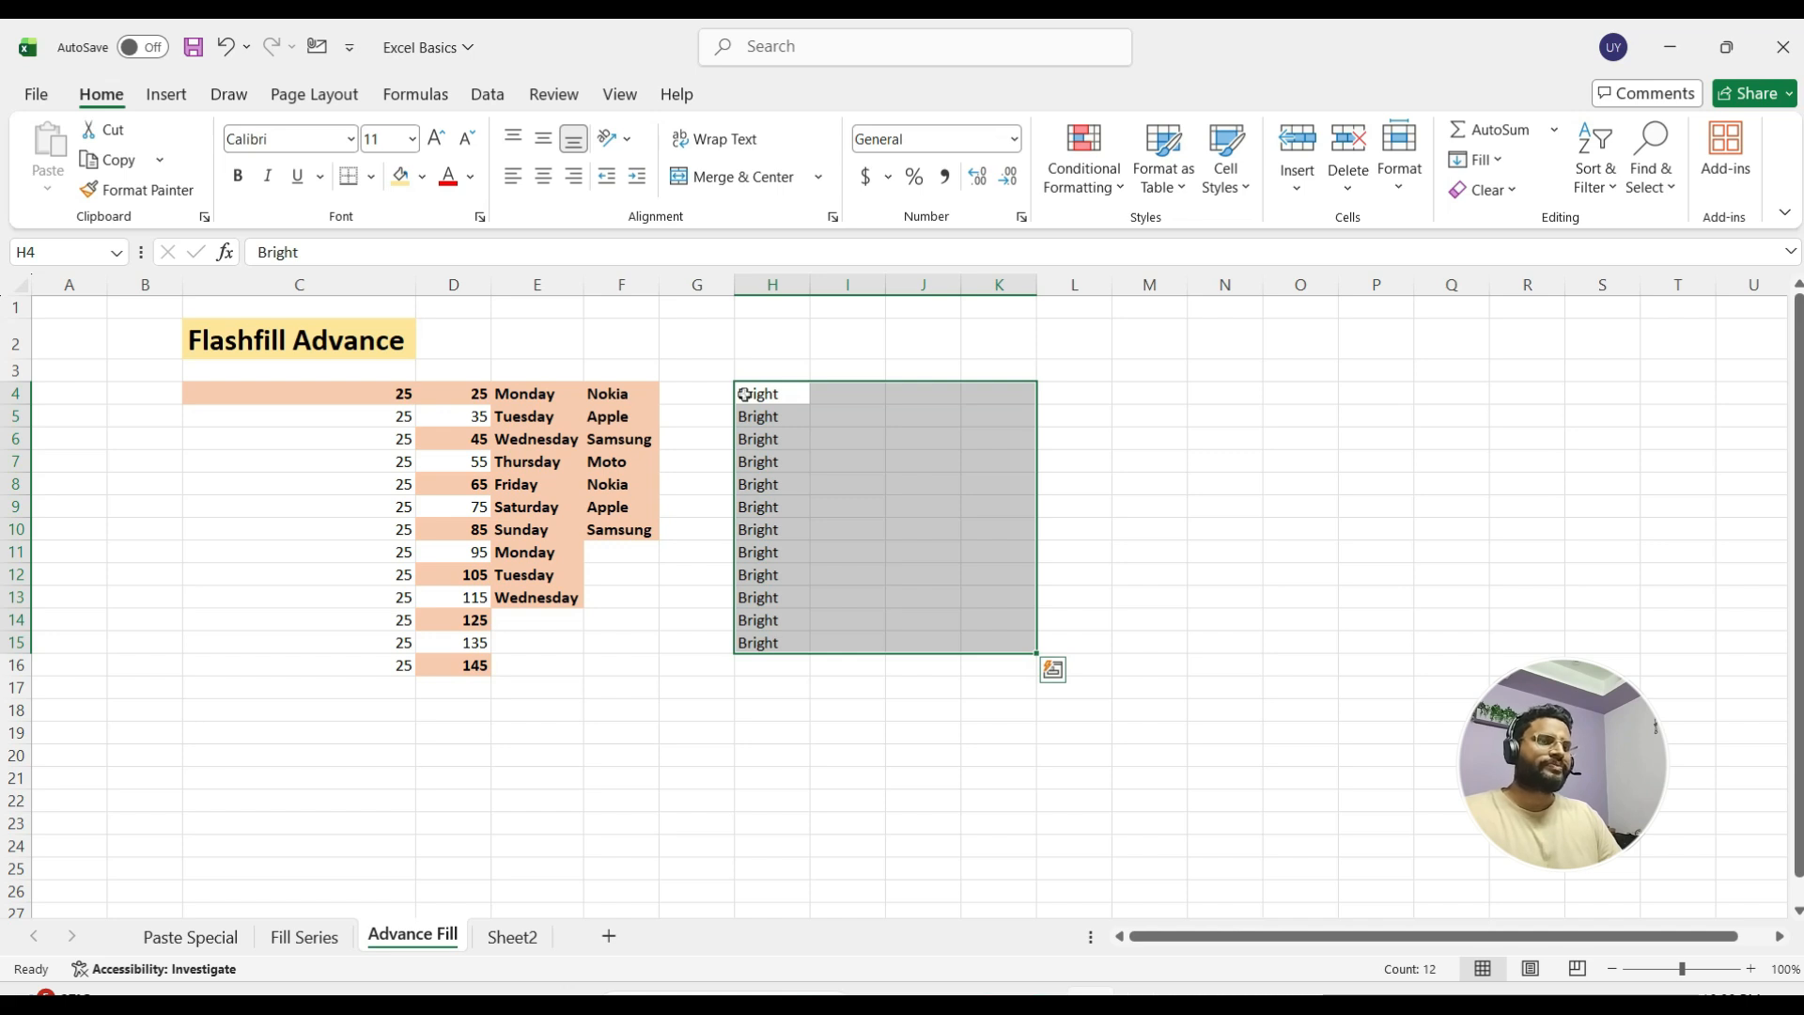
key("ctrl+r")
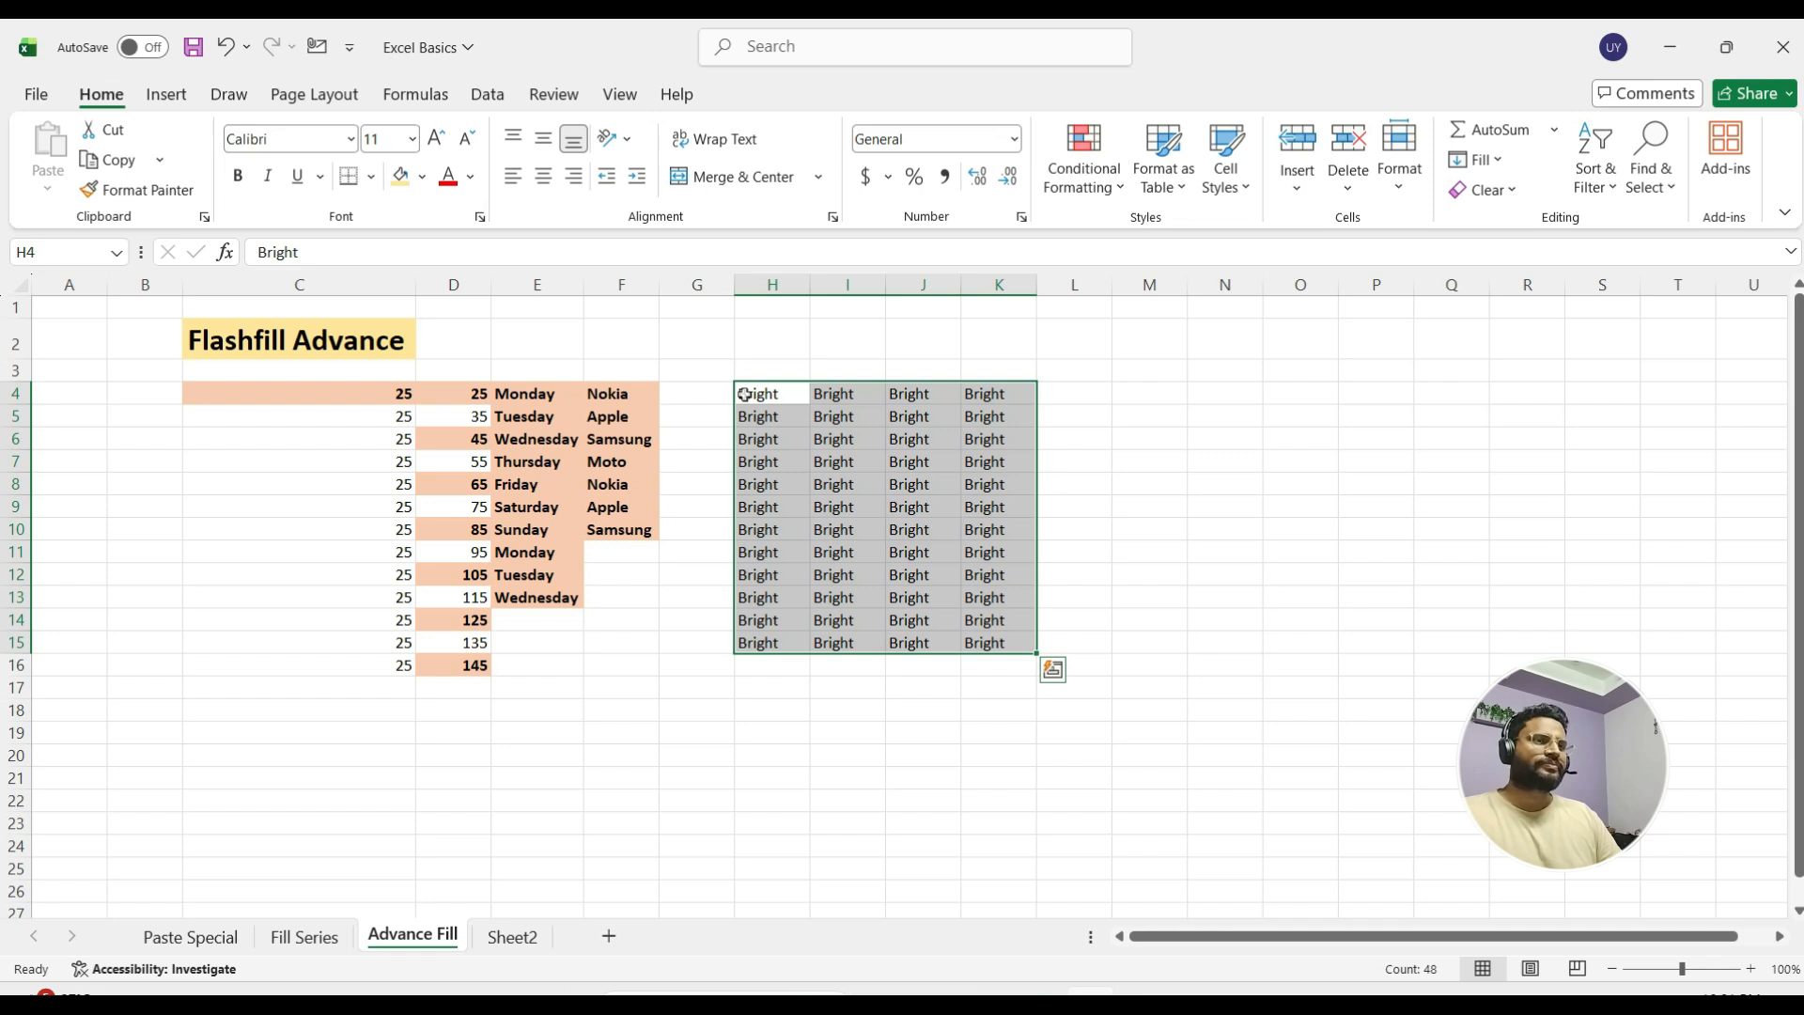
Select G4:I15 and fill Bright leftward into G4:G15
left_click_drag(700, 394, 744, 395)
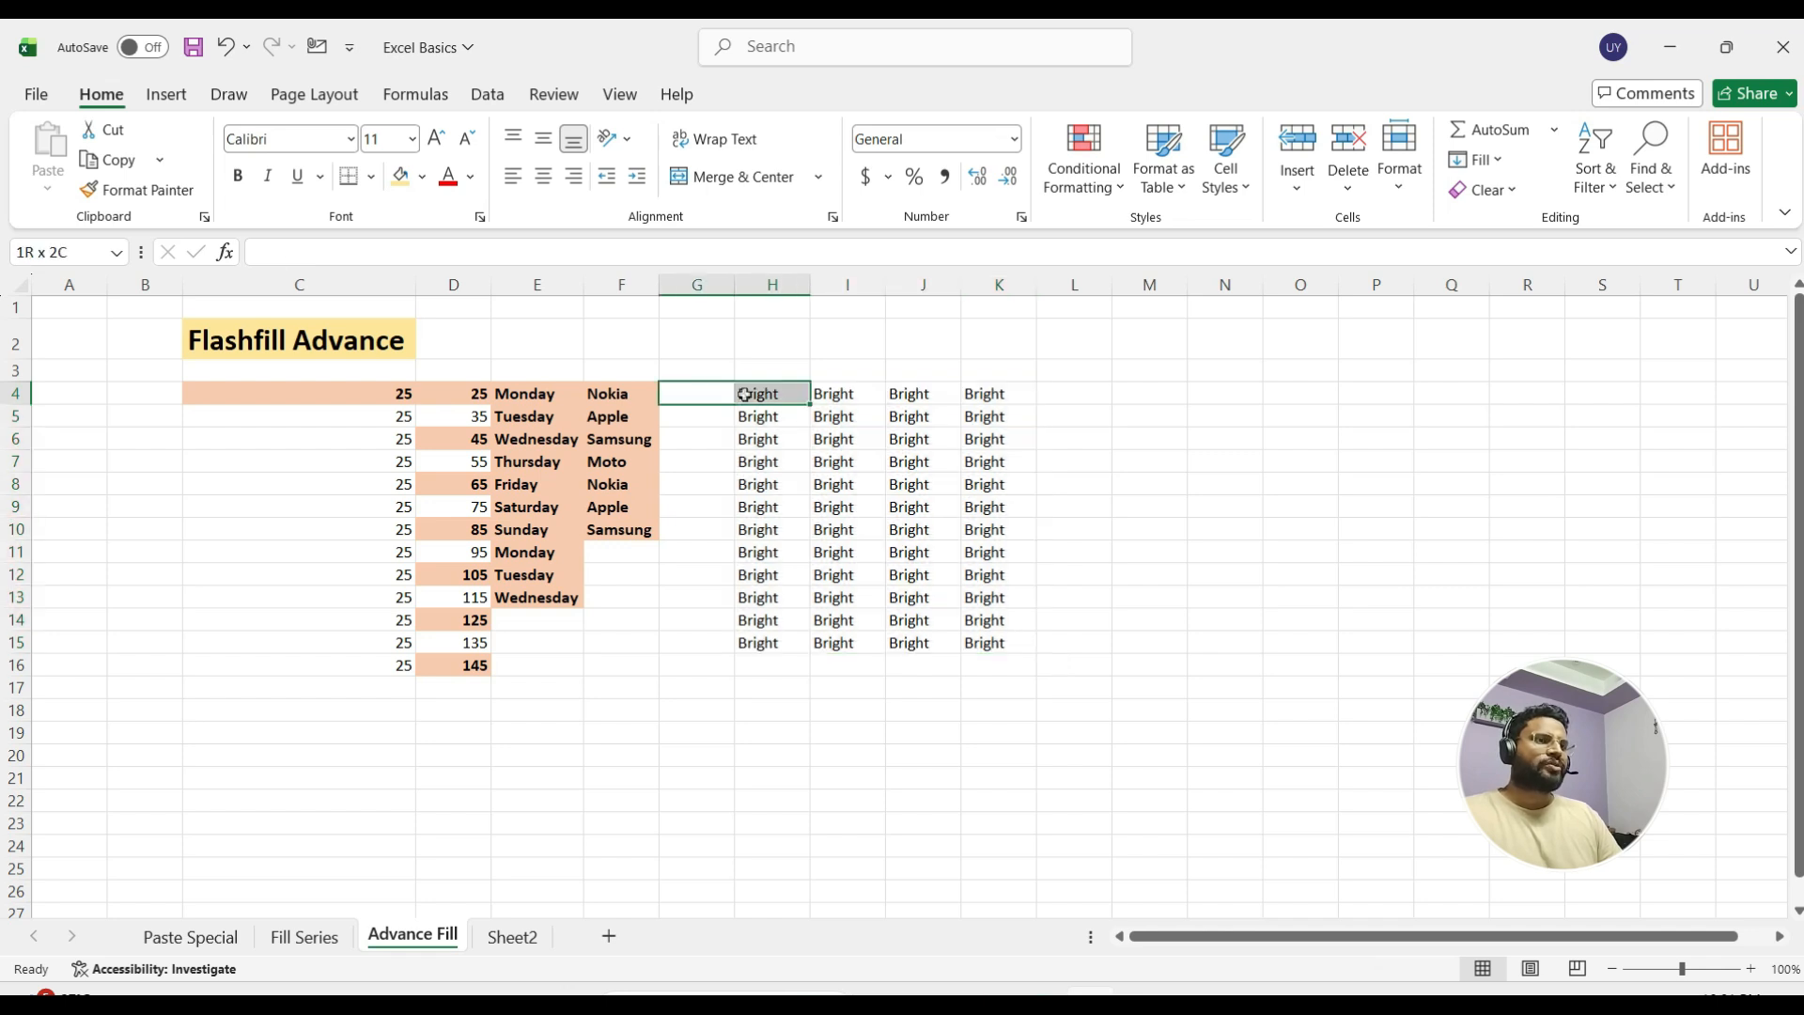
left_click(744, 394)
key("Left")
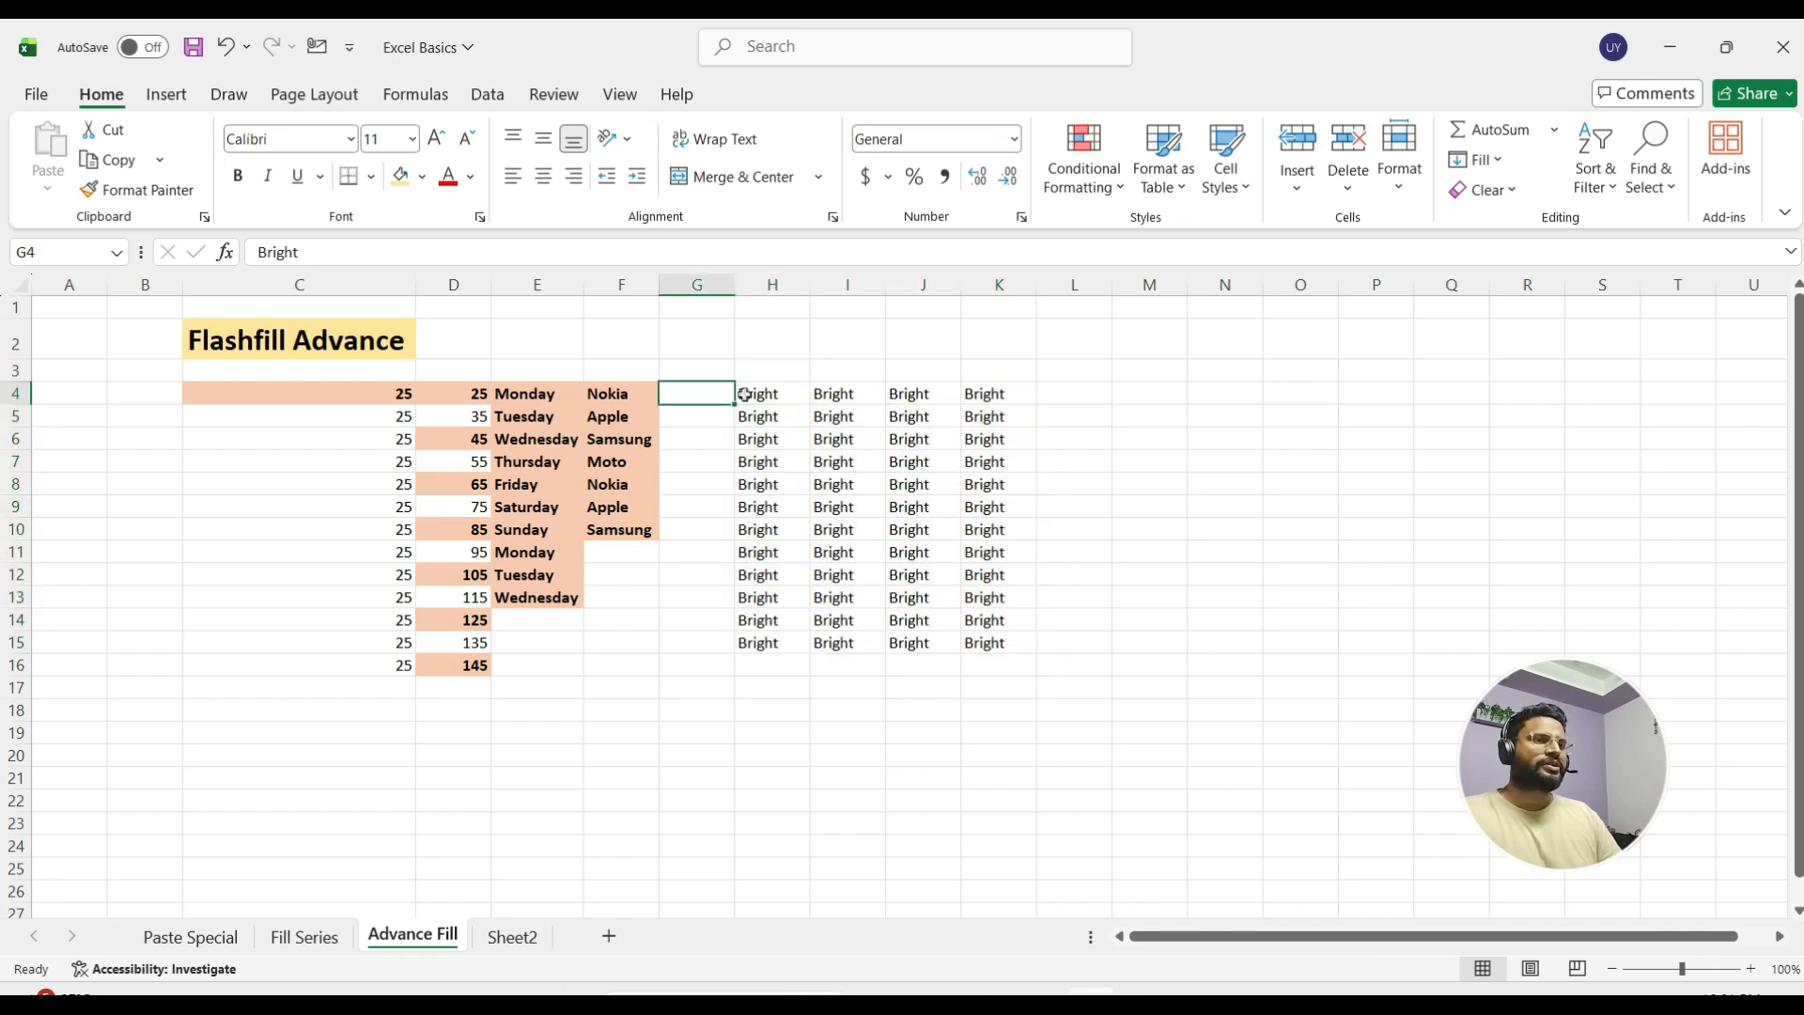
key("shift+Right")
key("shift+Right")
key("shift+Down")
key("shift+Down")
key("shift+Down")
key("shift+Down")
key("shift+Down")
key("shift+Down")
key("shift+Down")
key("shift+Down")
key("shift+Down")
key("shift+Down")
key("shift+Down")
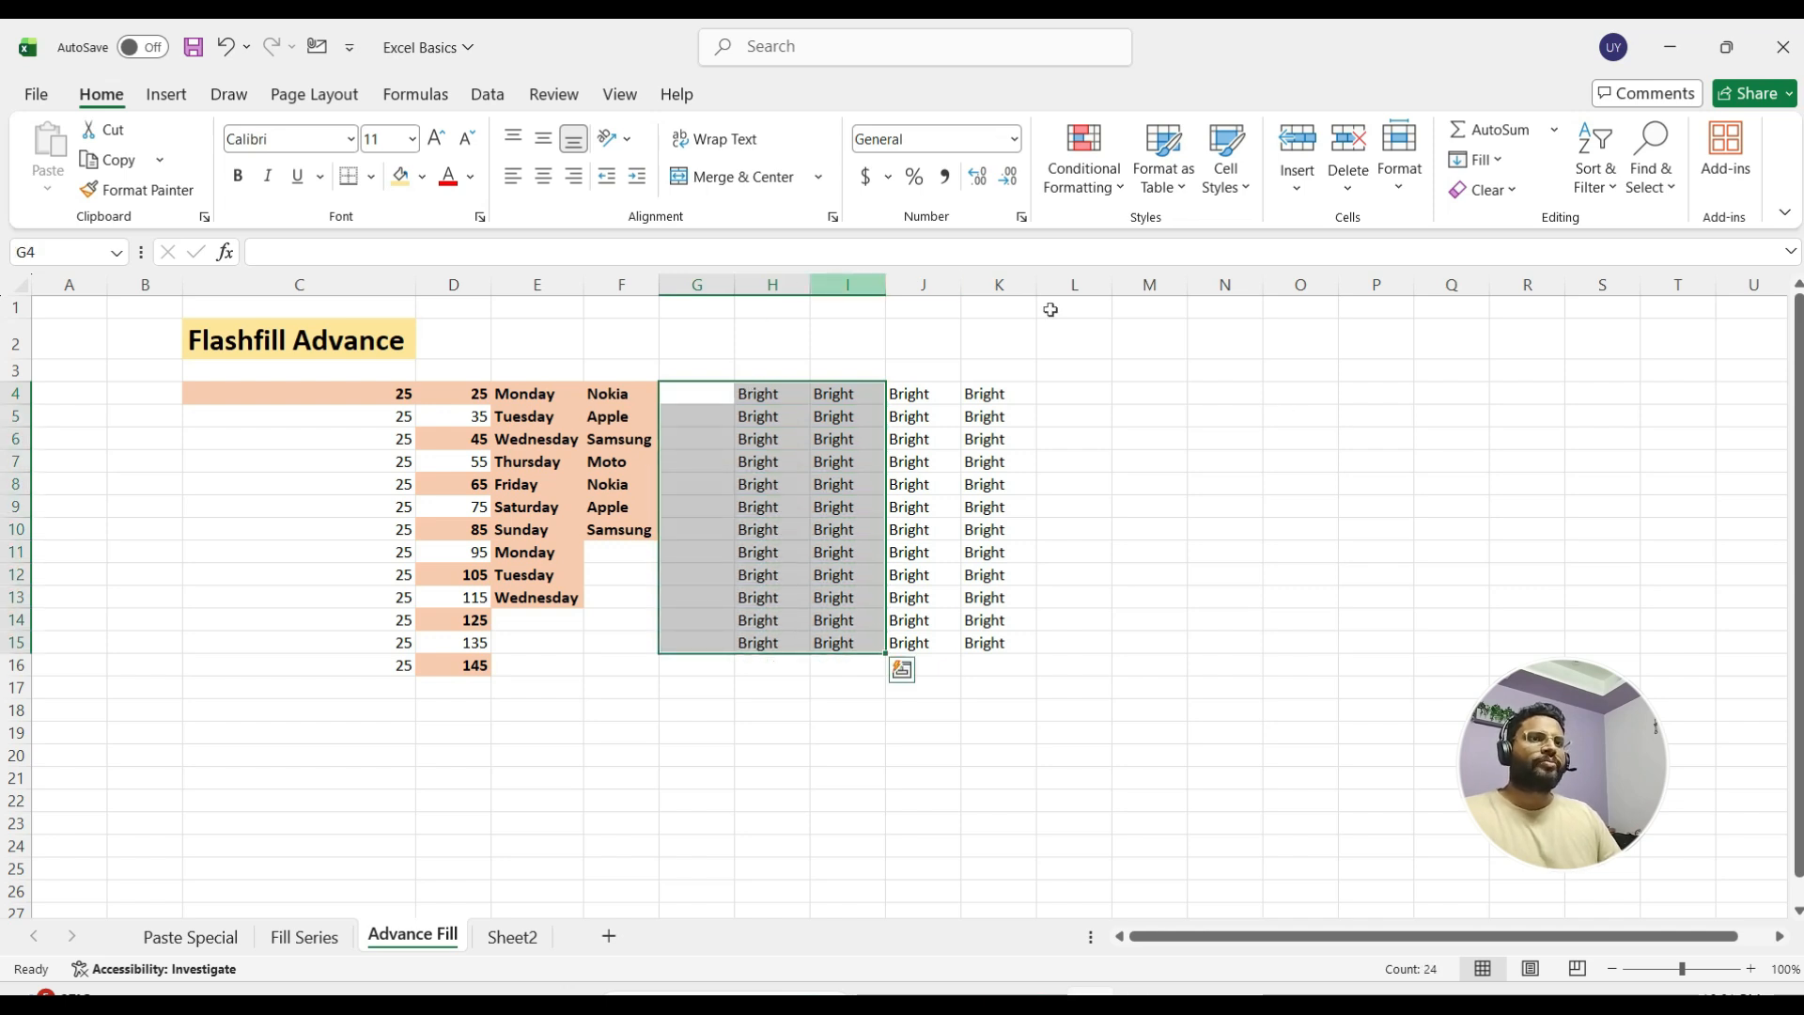
left_click(1502, 161)
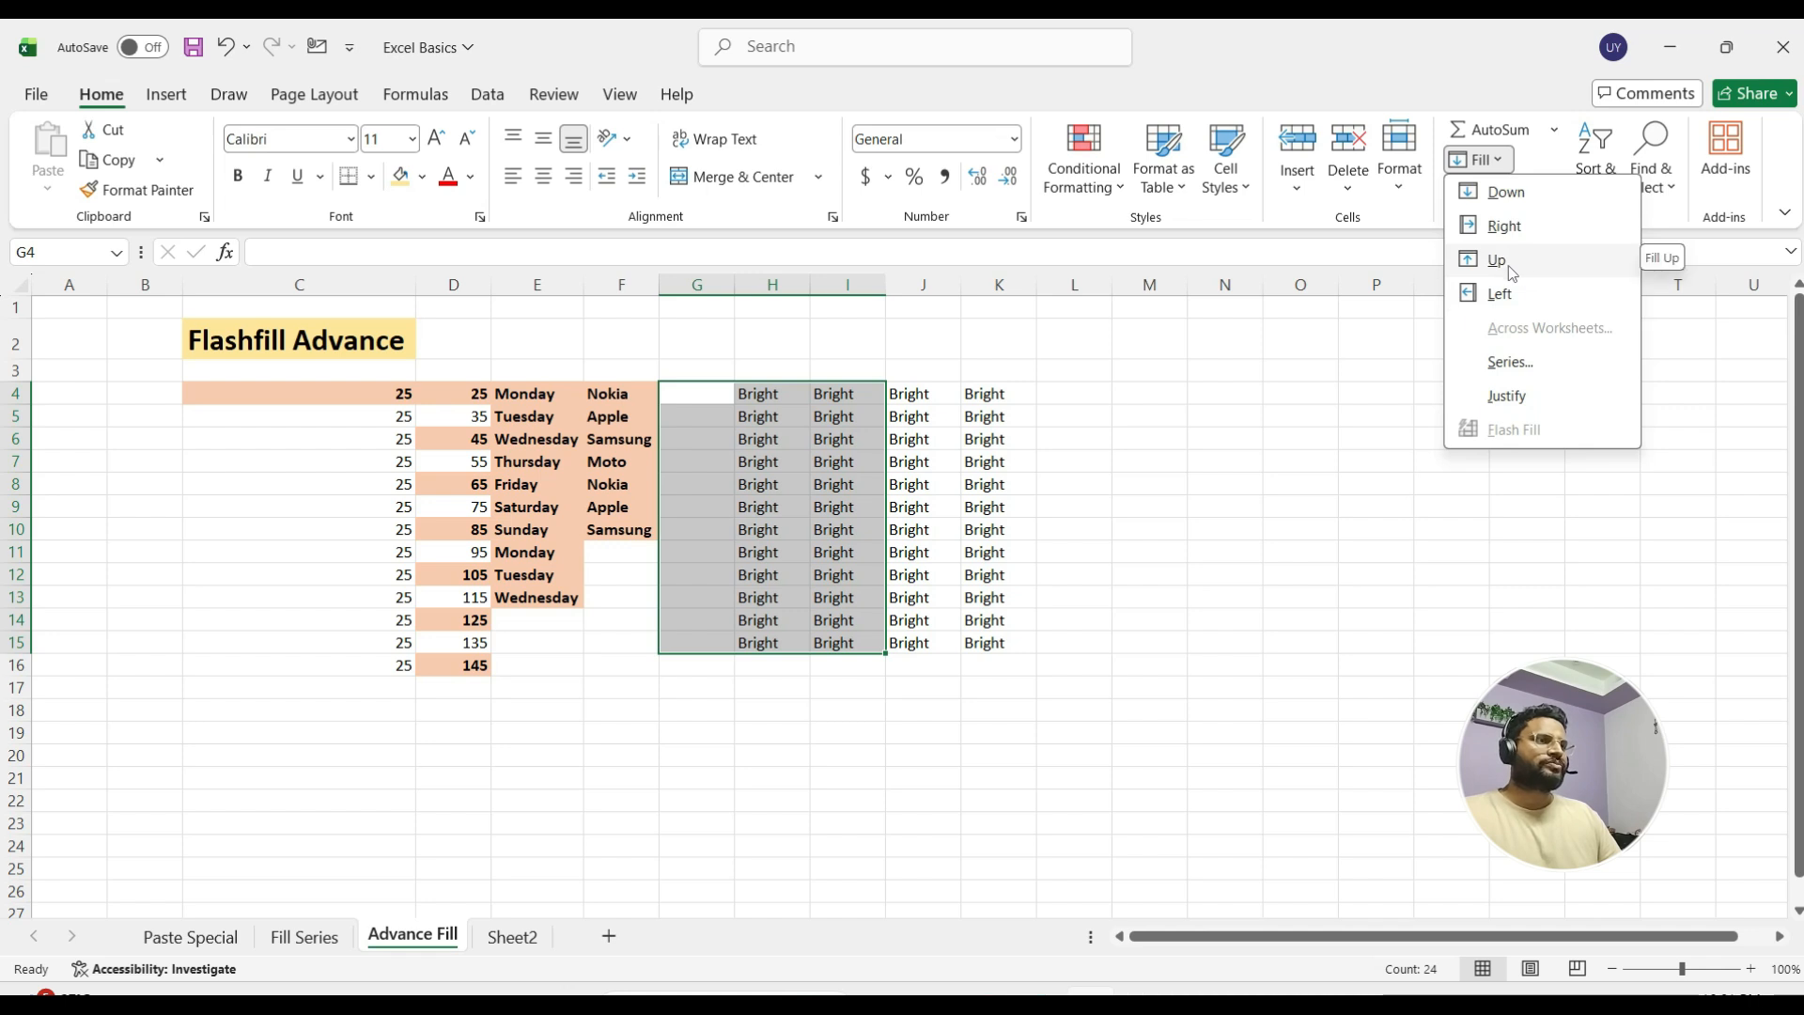
left_click(1500, 294)
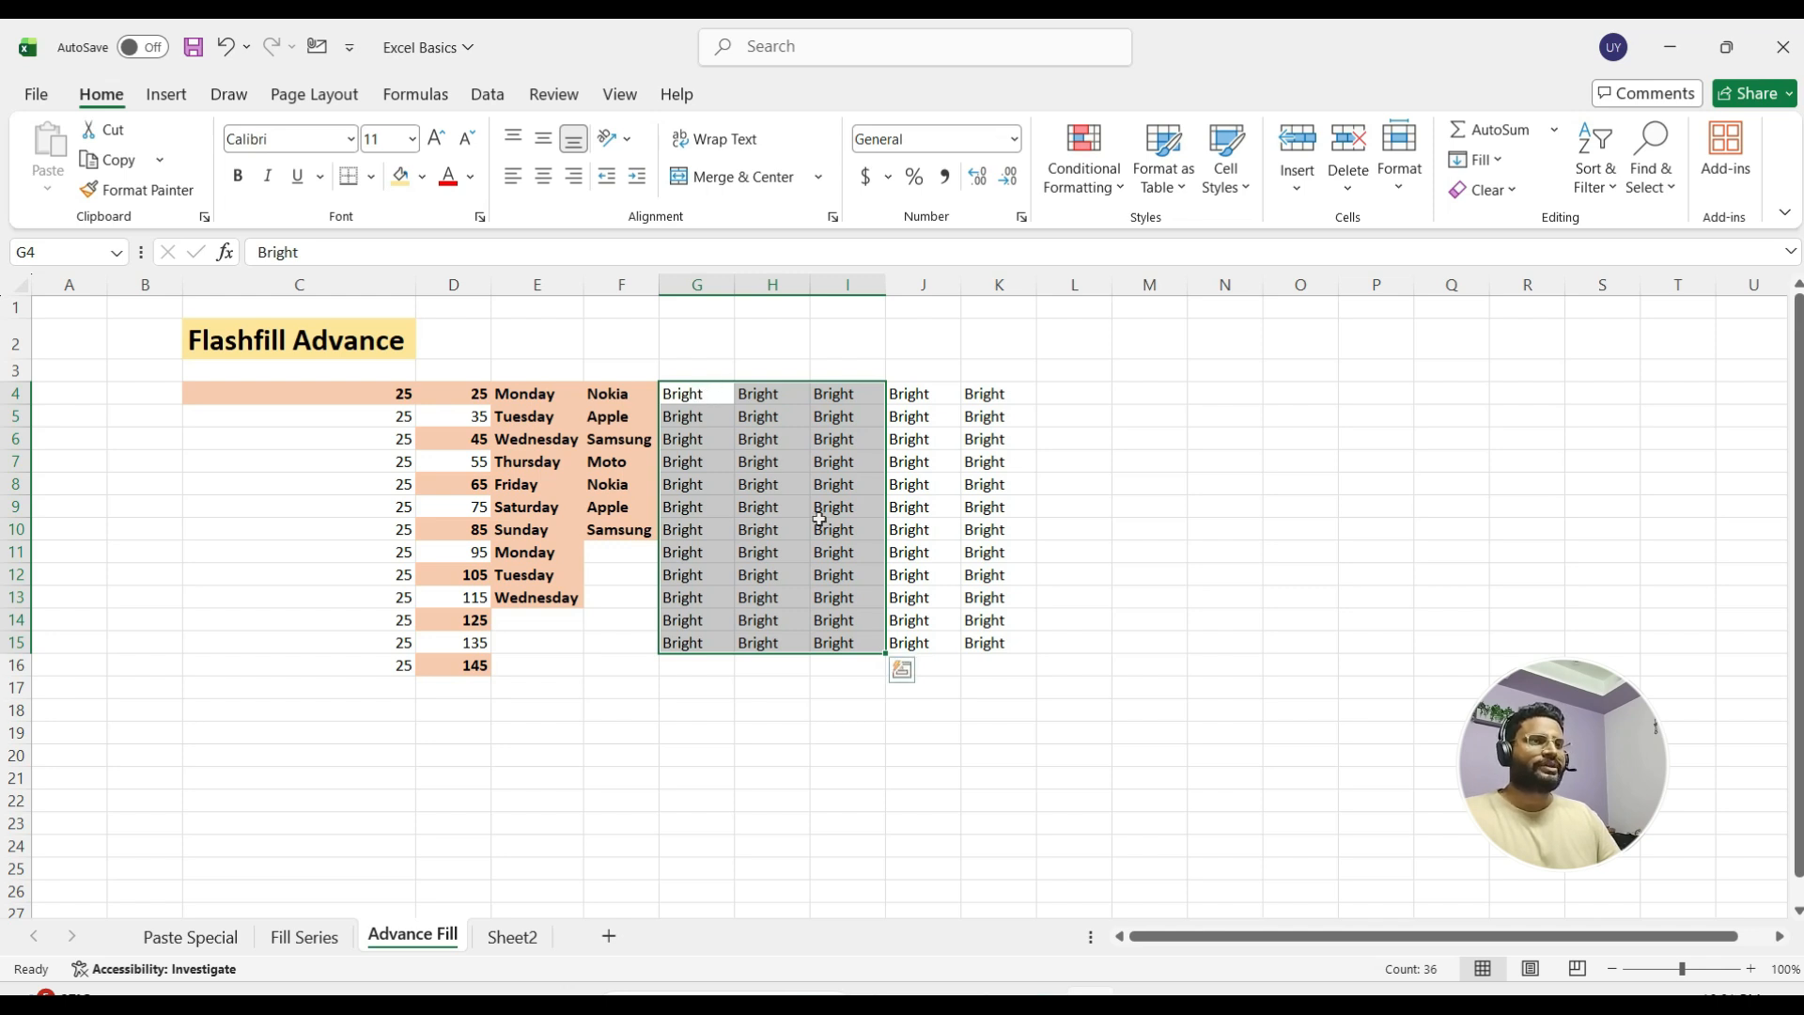
left_click(899, 507)
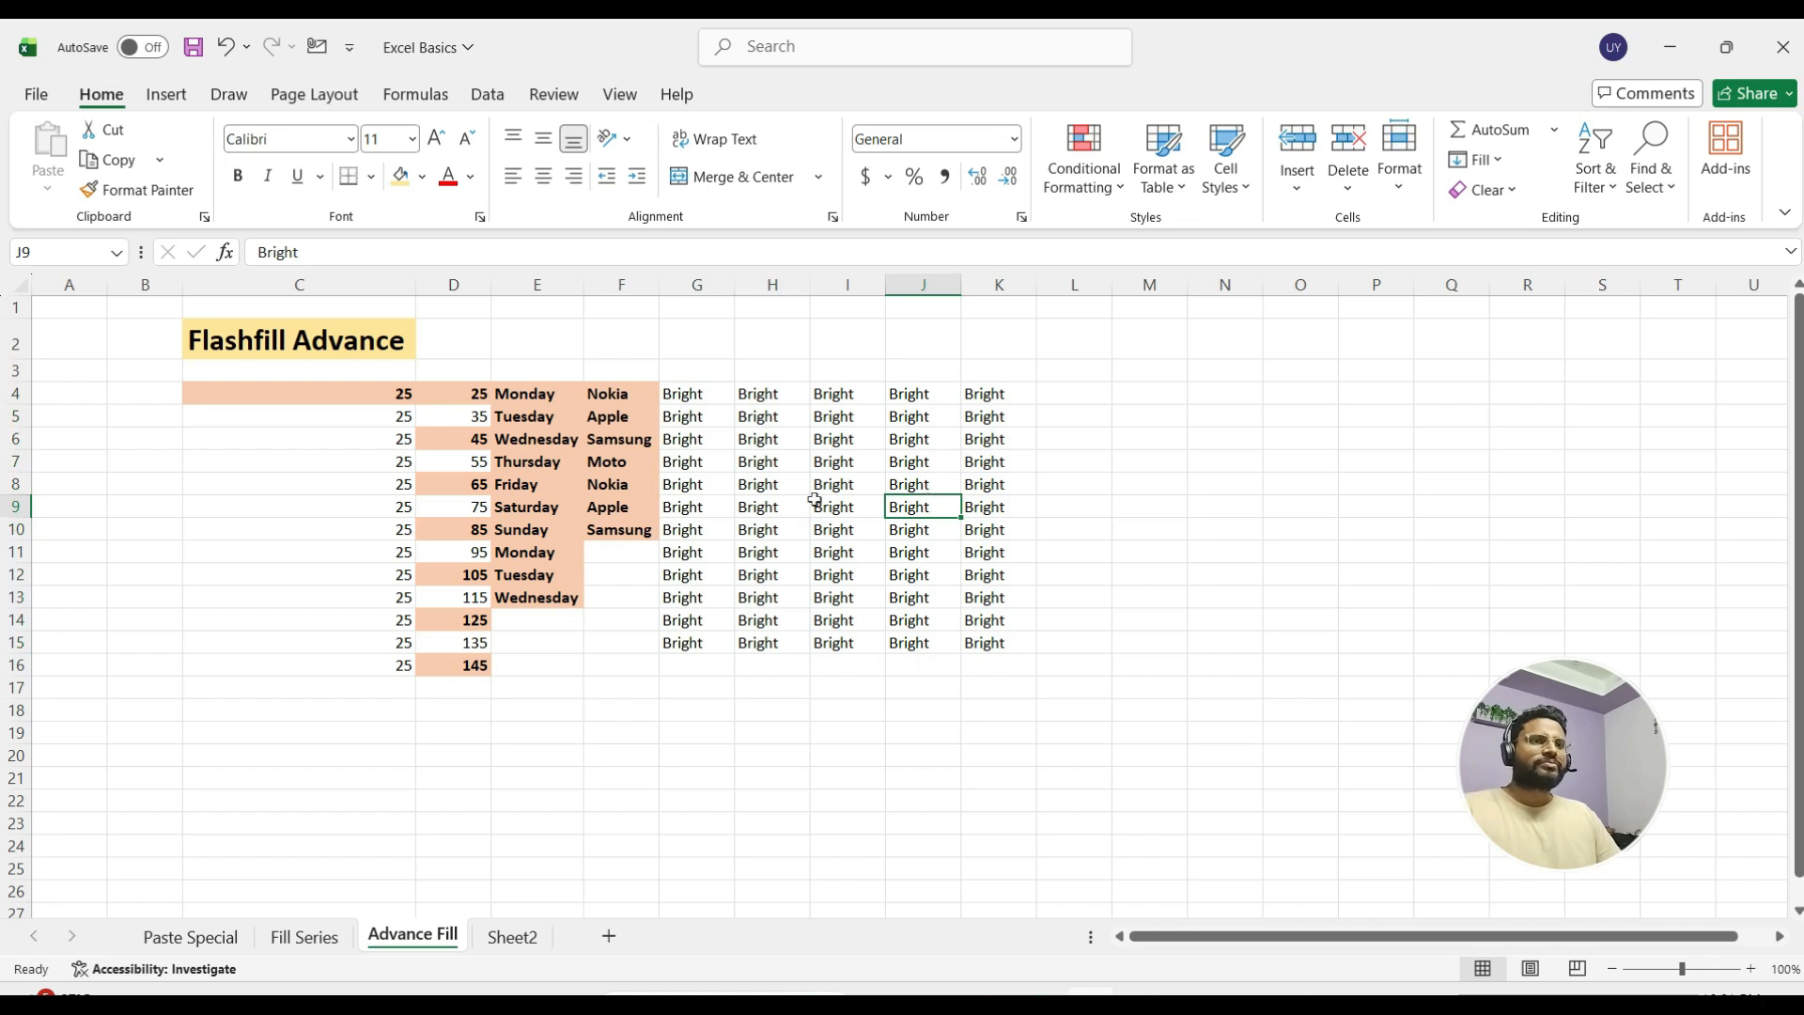